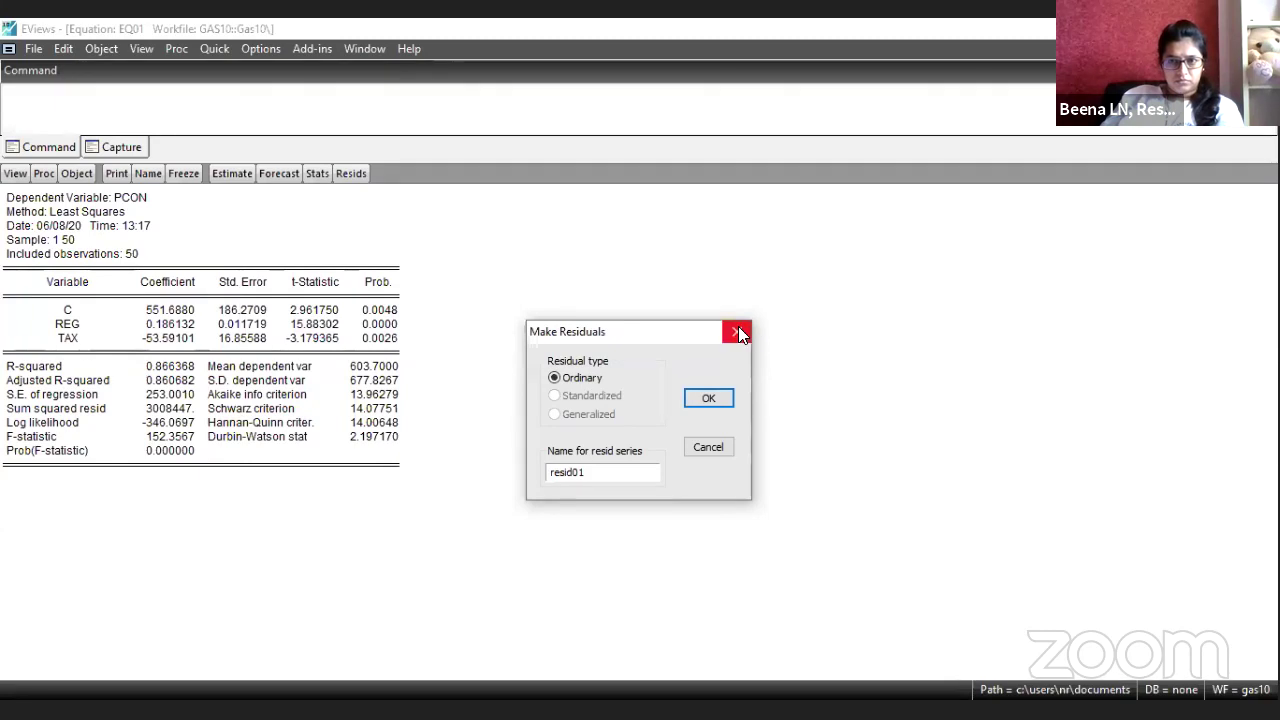
- Generate the equation's ordinary residuals as series resid01, review its observations, and return to the workfile window
left_click(44, 173)
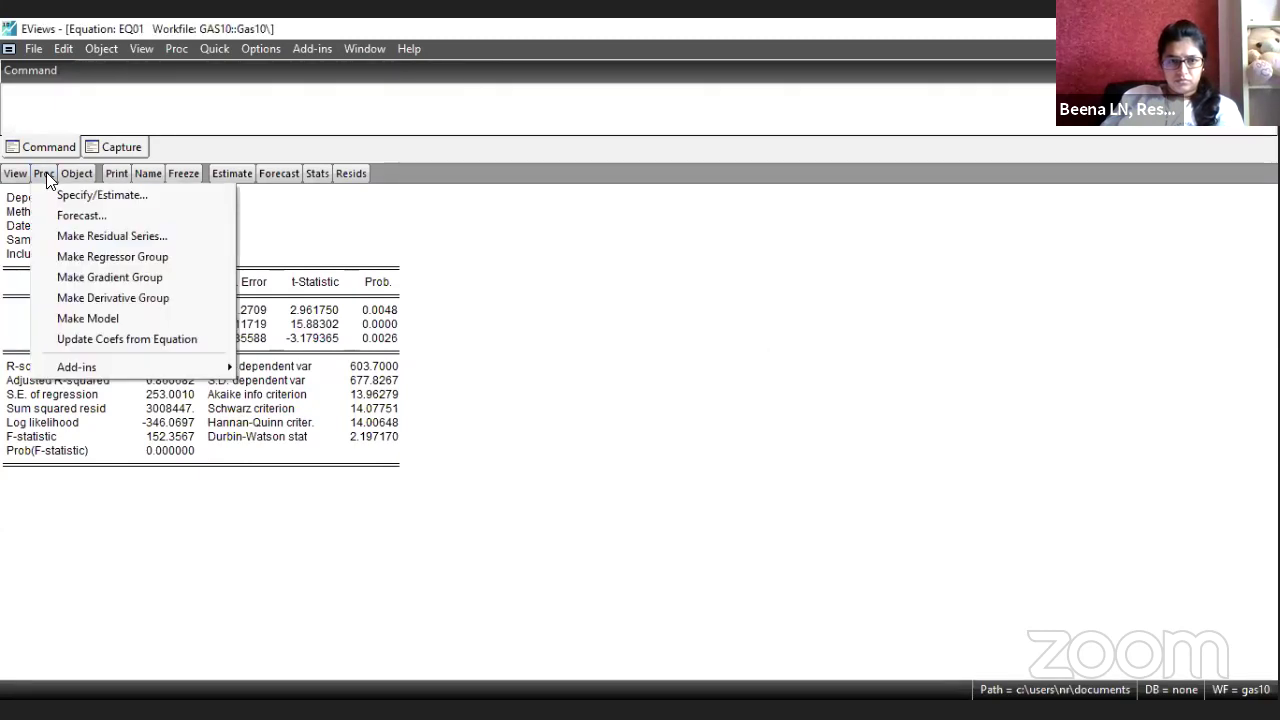
left_click(62, 238)
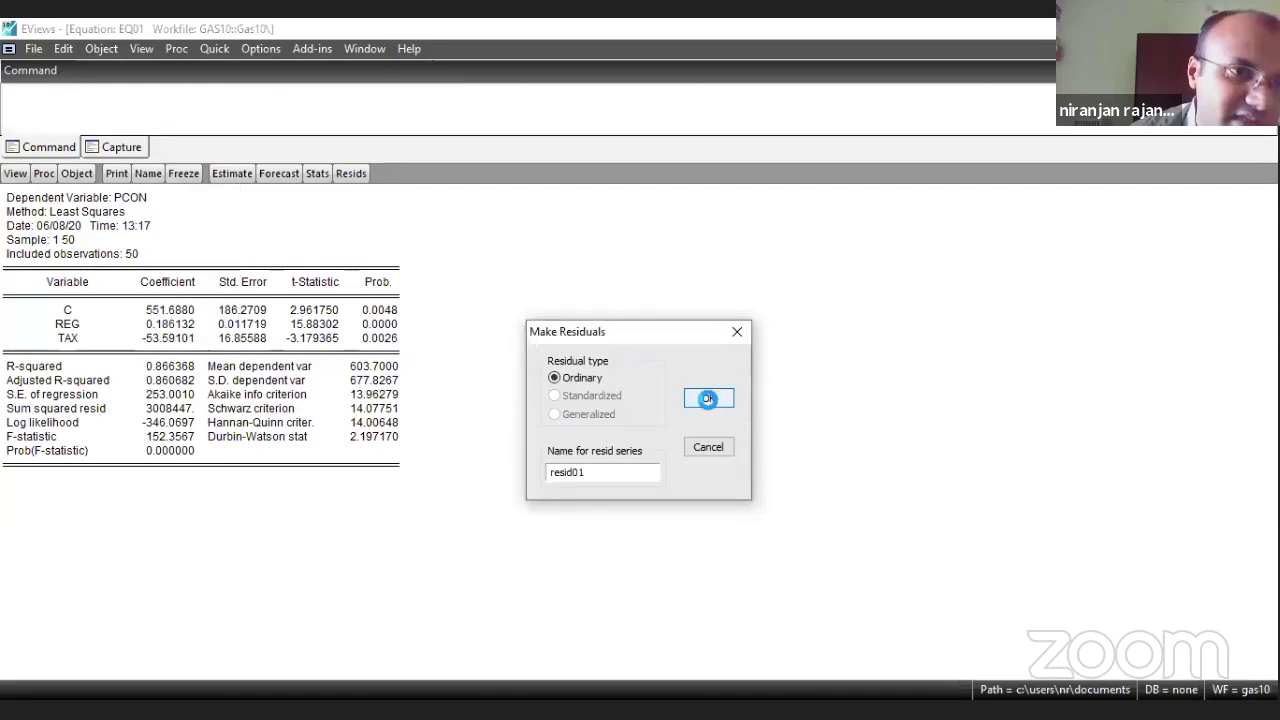
key("Return")
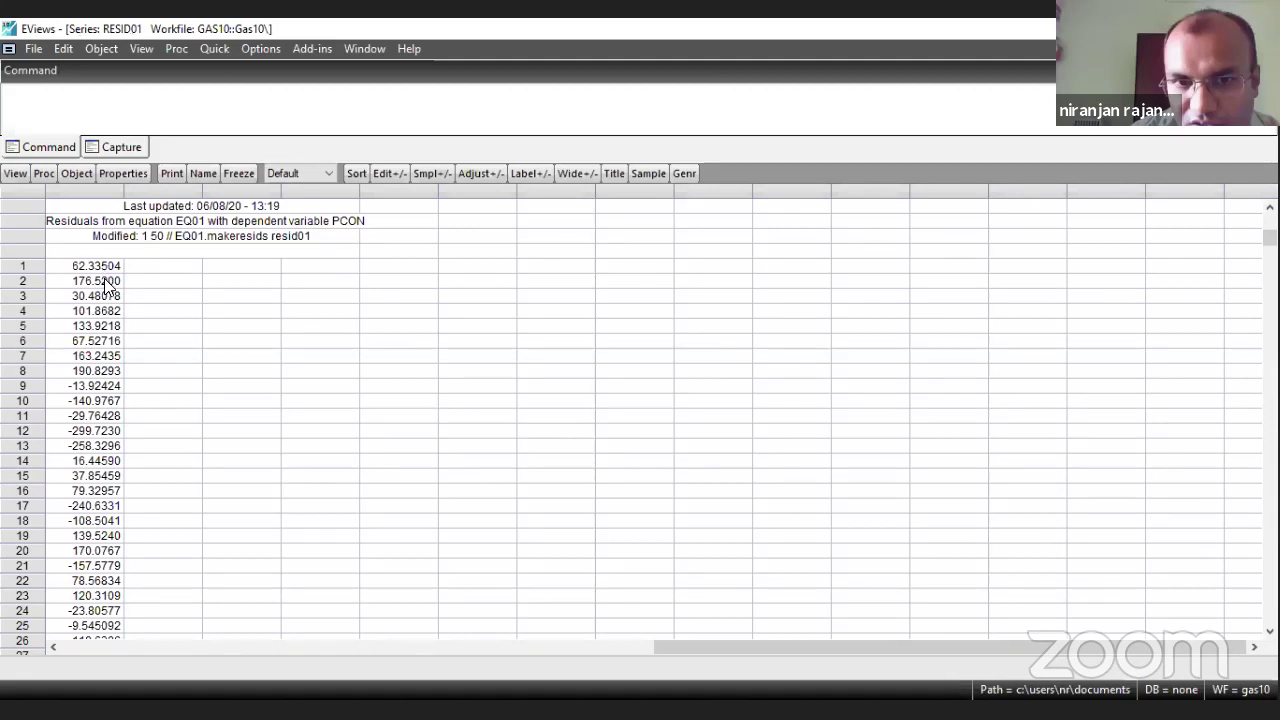
scroll(122, 376, "down", 8)
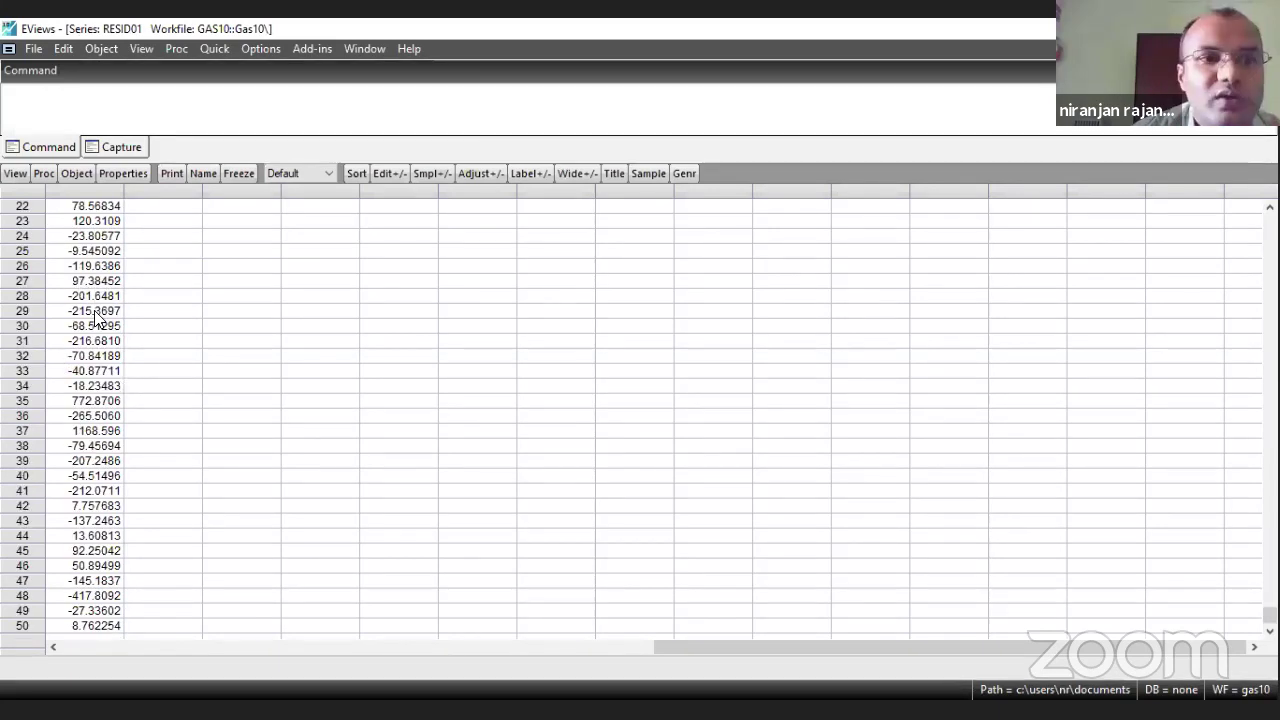
scroll(106, 350, "up", 8)
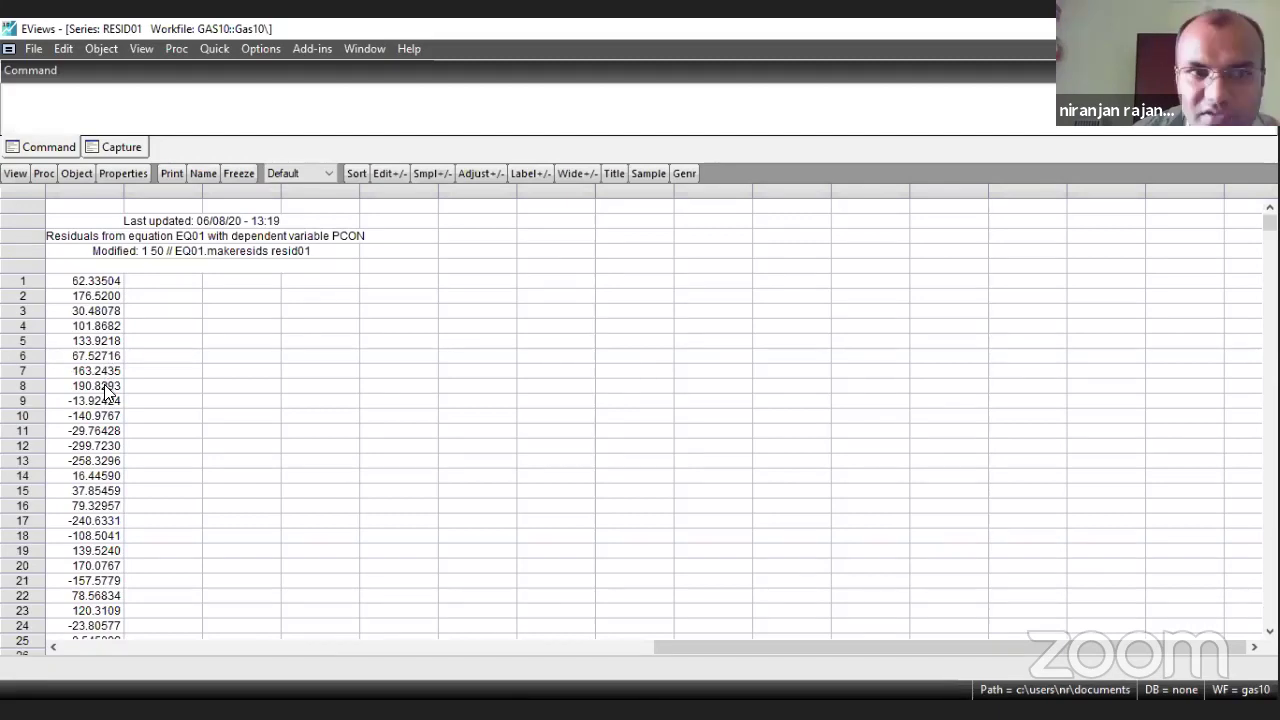
scroll(106, 392, "down", 6)
scroll(280, 286, "up", 6)
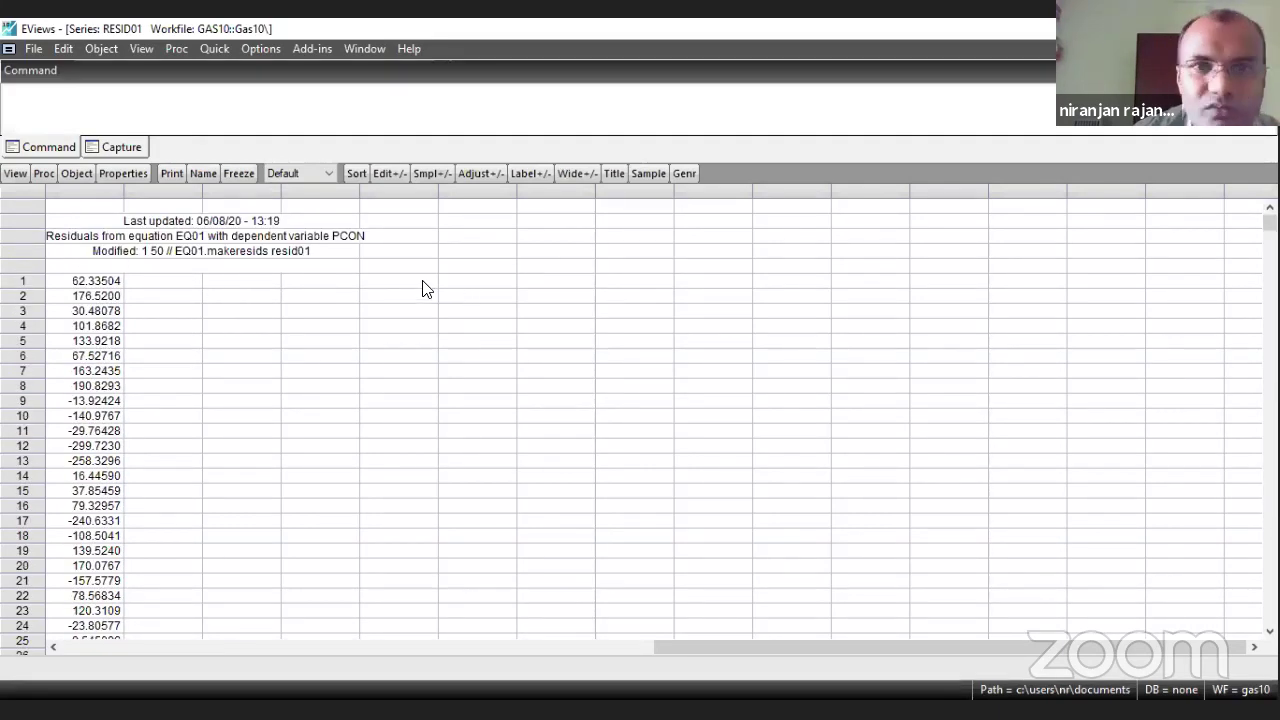
left_click(1060, 187)
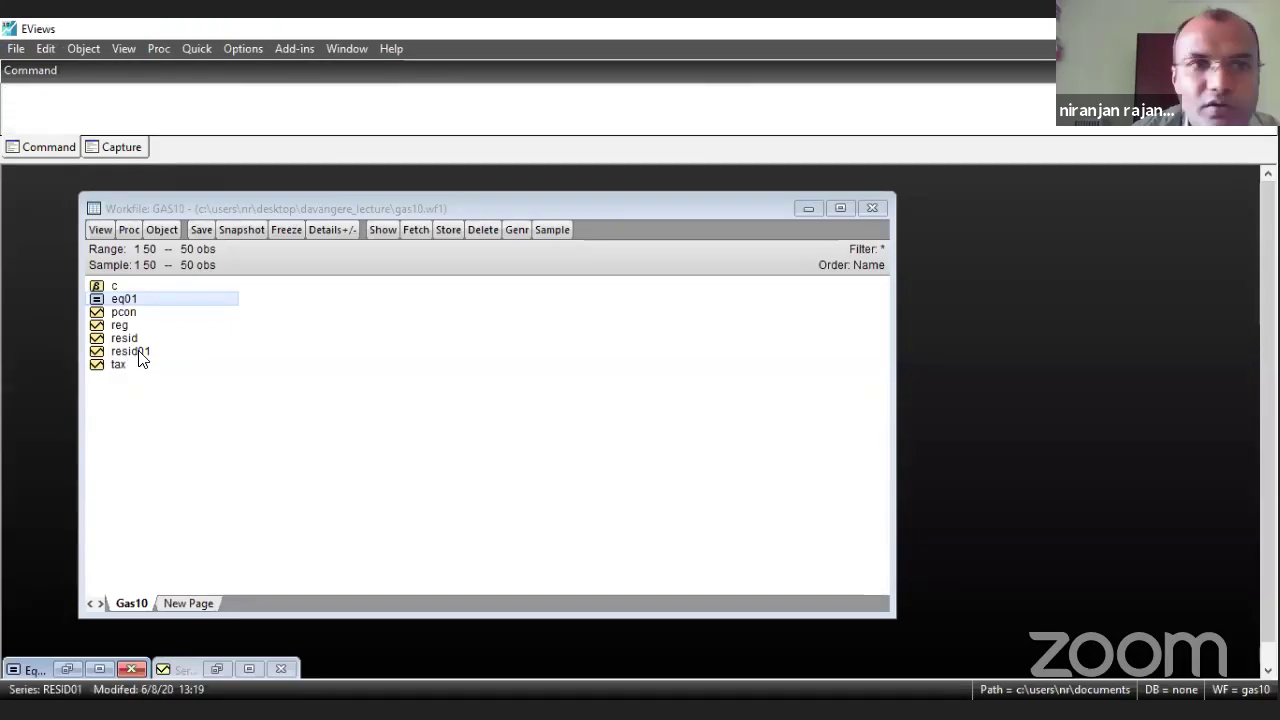
left_click(138, 355)
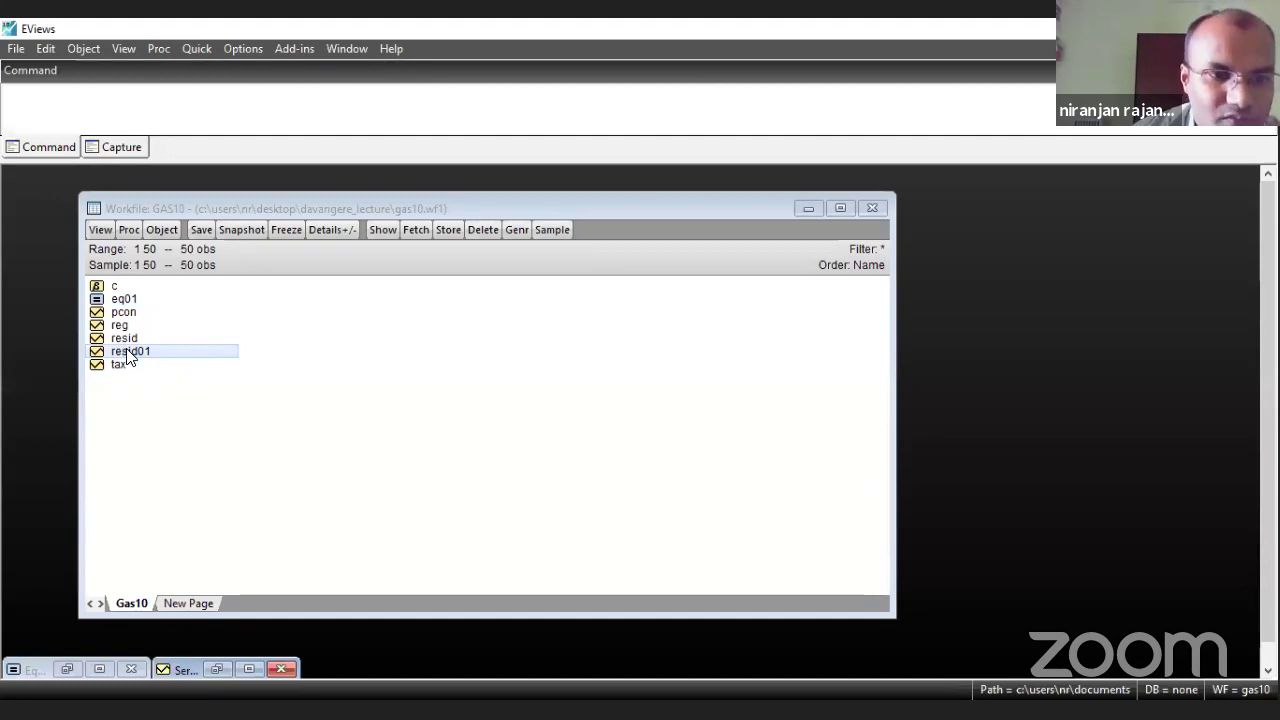
left_click(208, 670)
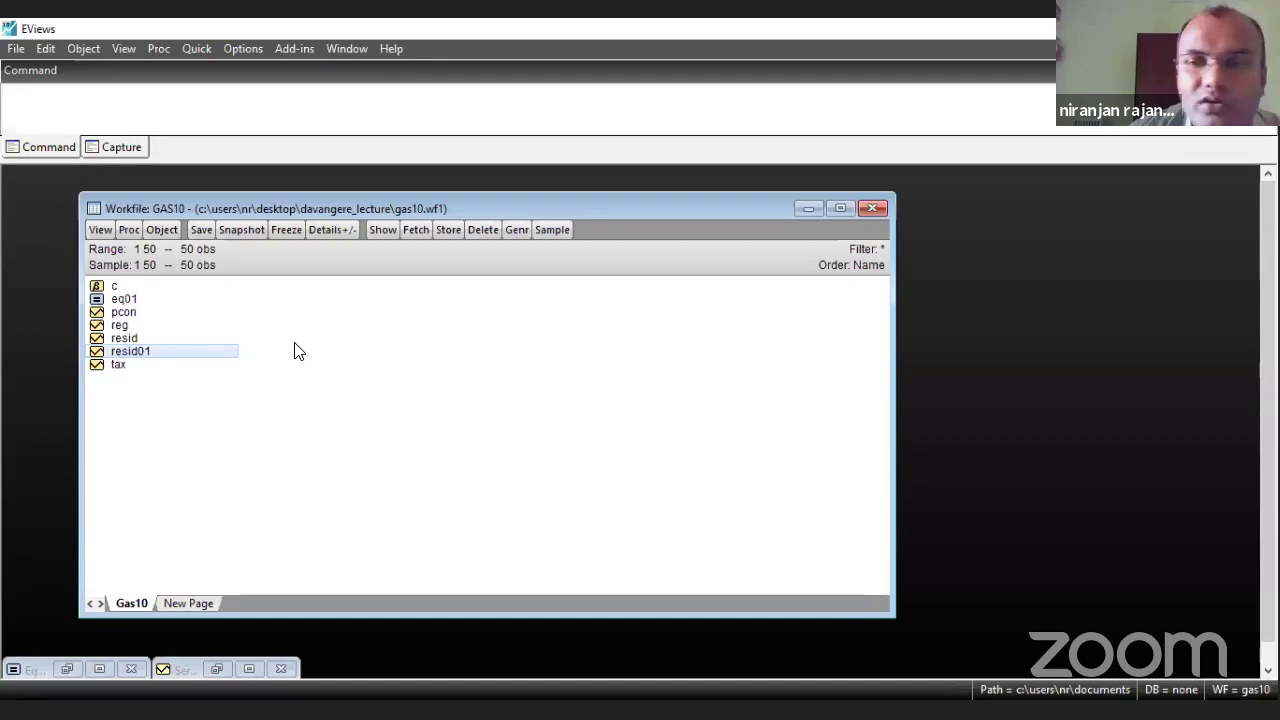
left_click(226, 352)
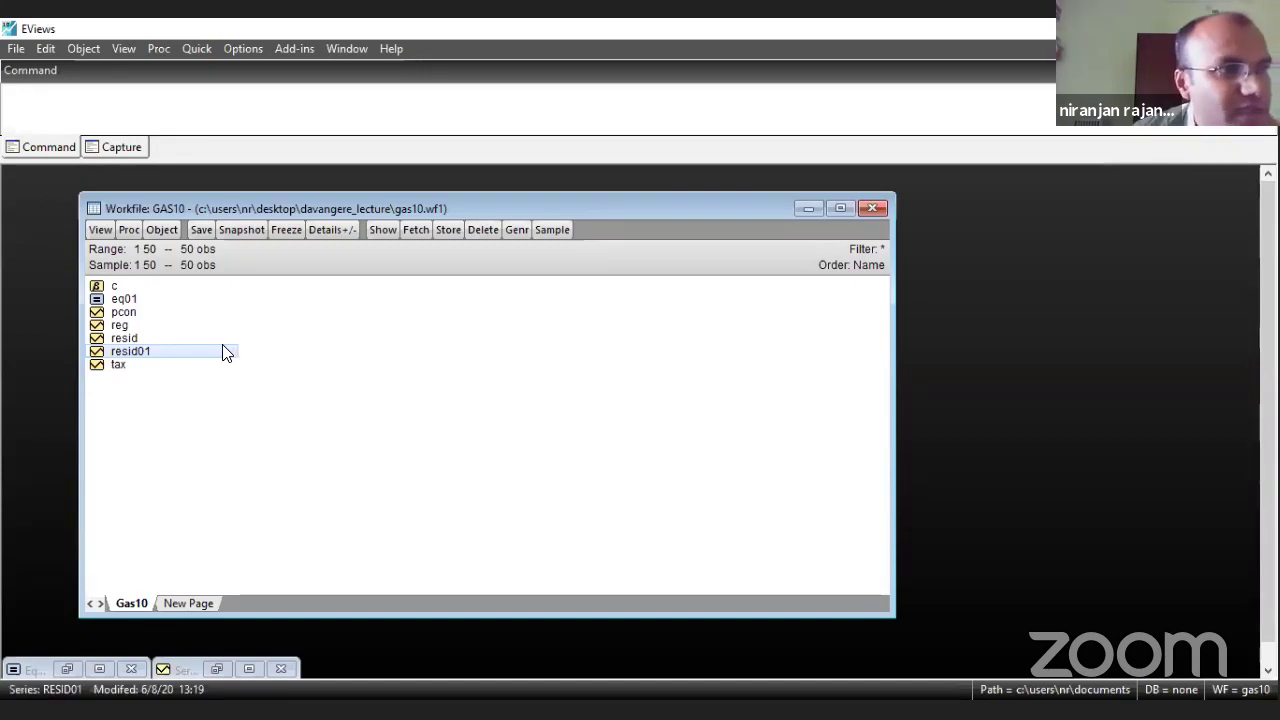
left_click(99, 230)
left_click(400, 352)
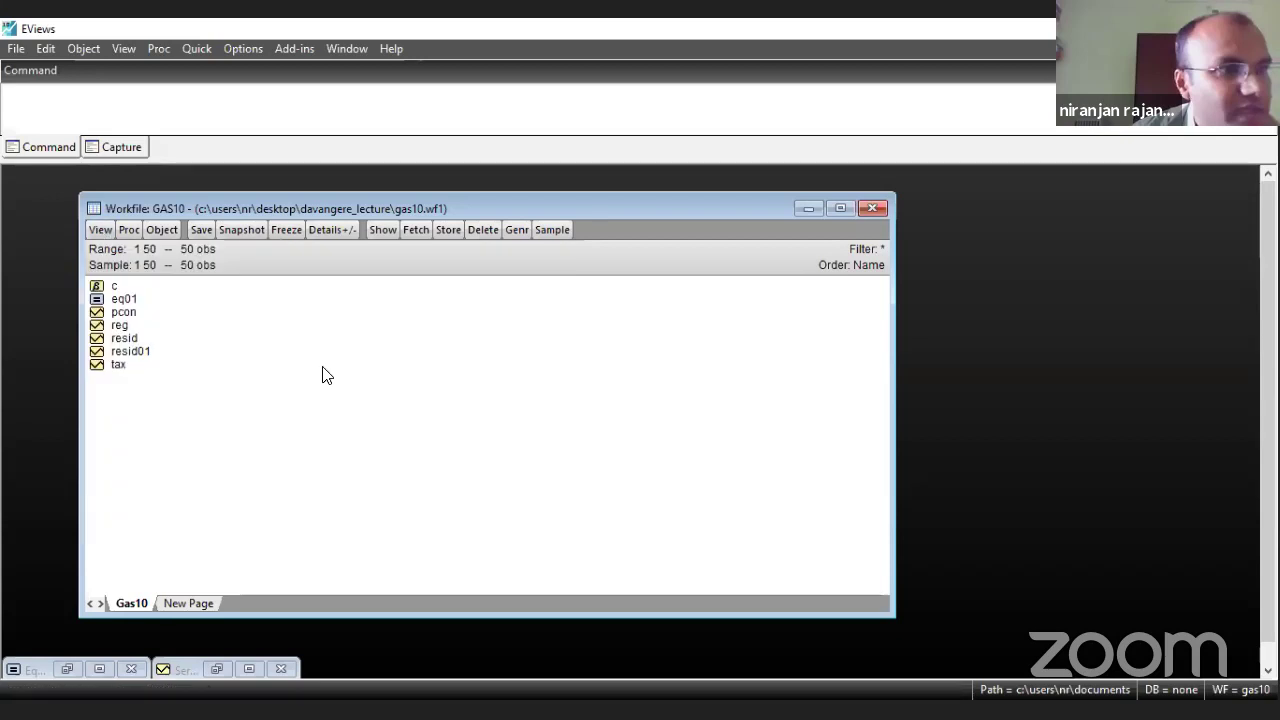
- Open resid01 and reg as a group and graph them as a scatter plot with REG on the bottom axis and RESID01 on the left axis
left_click(140, 352, "ctrl")
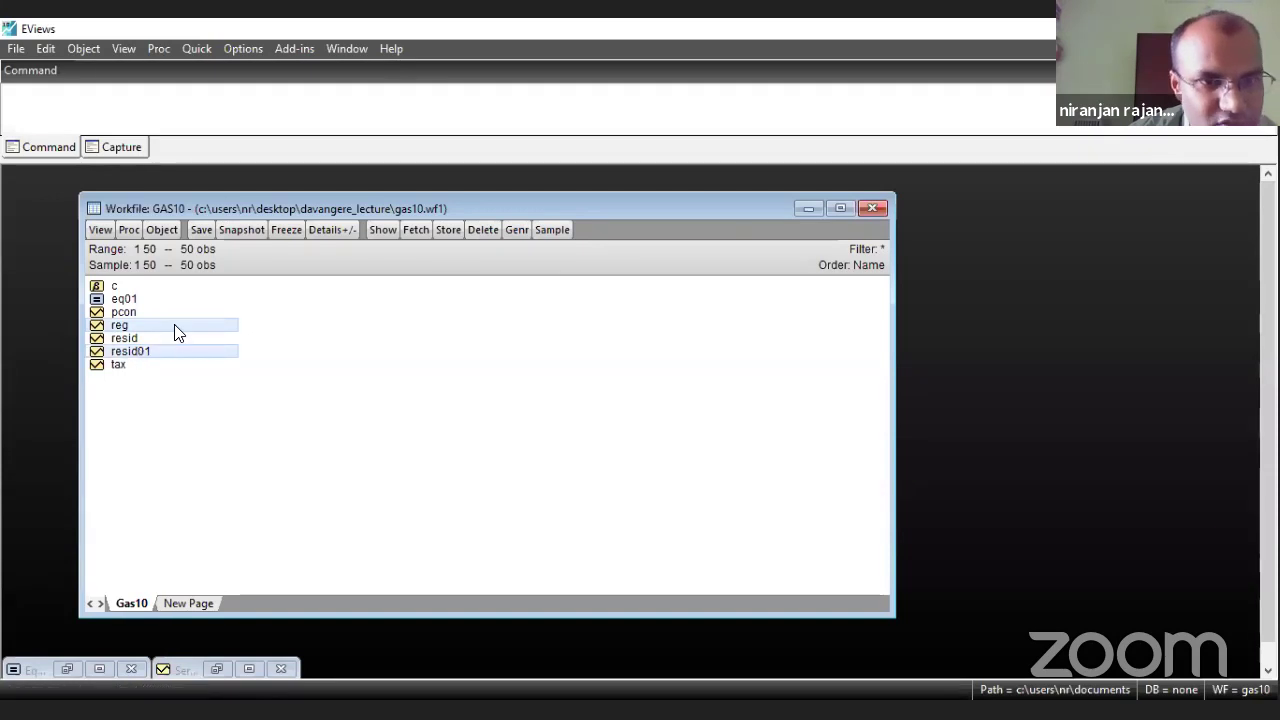
right_click(177, 324)
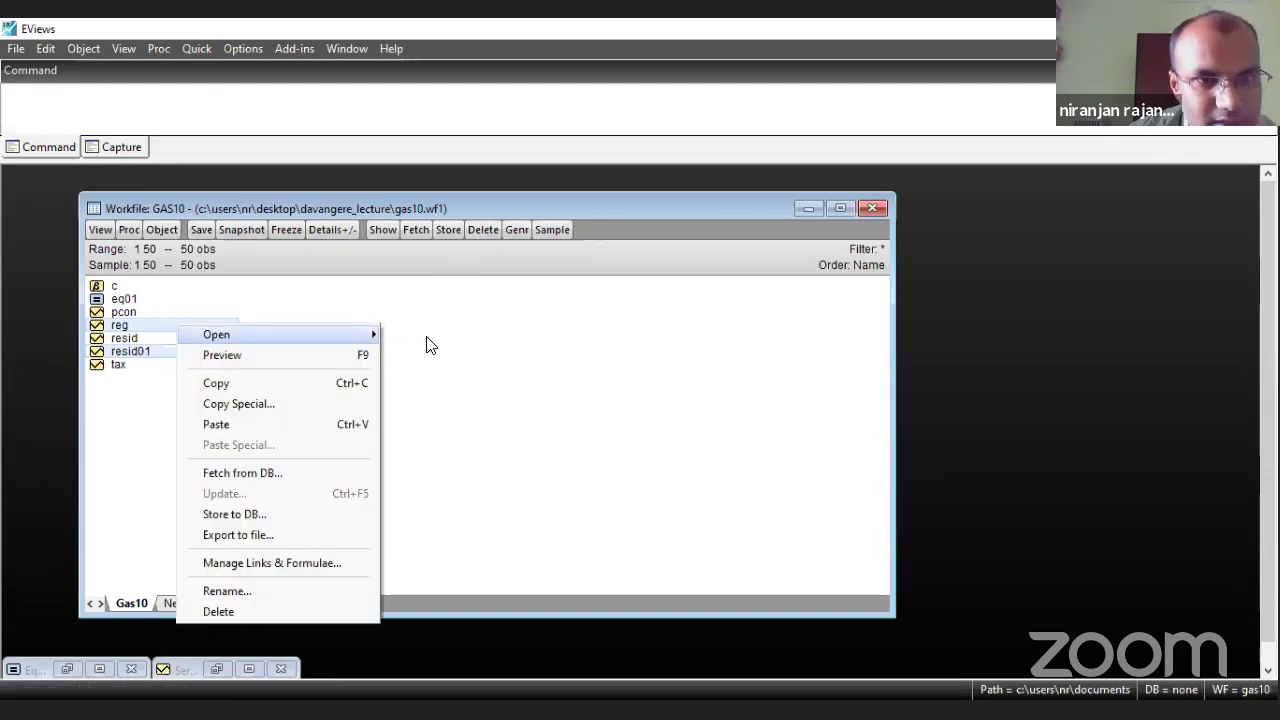
left_click(460, 340)
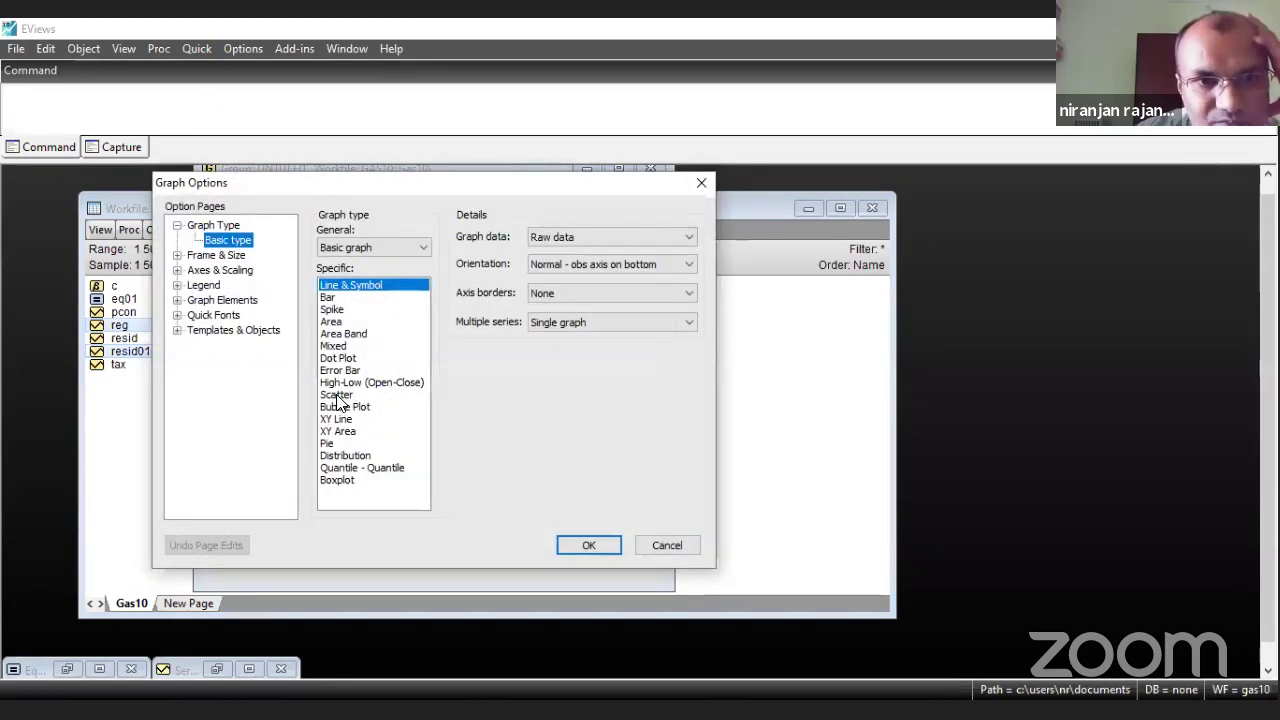
left_click(336, 395)
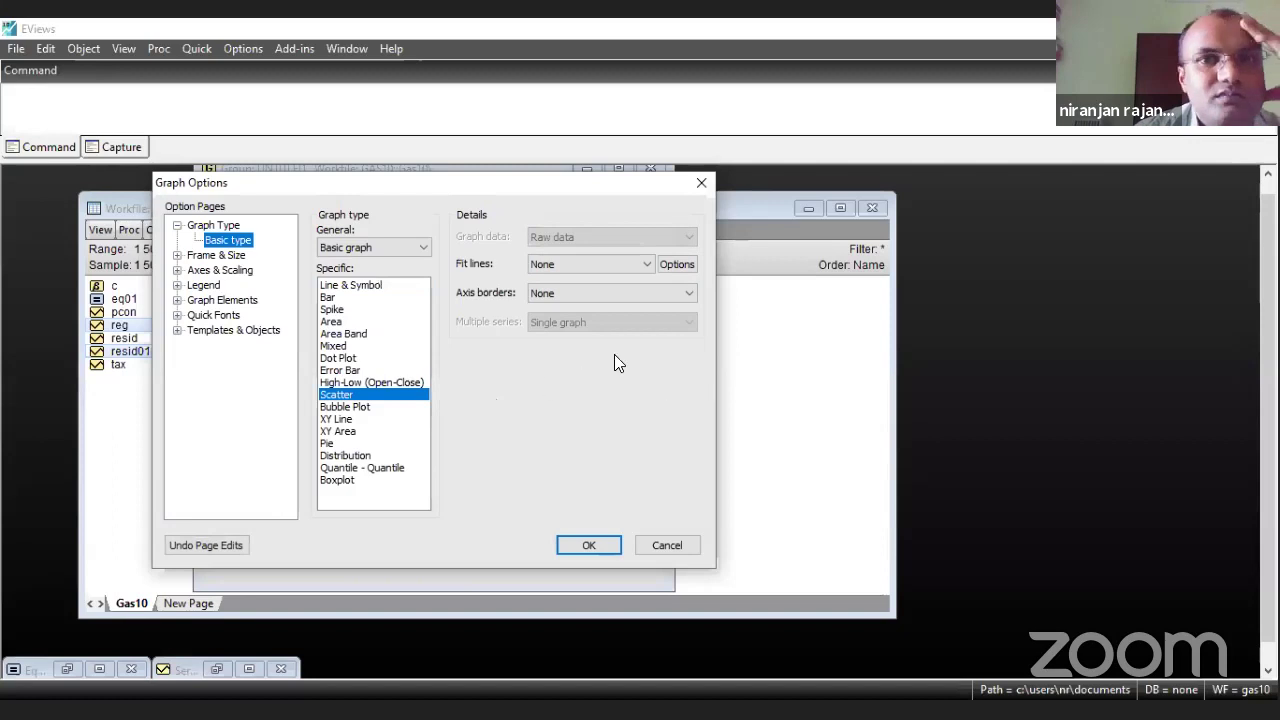
left_click(177, 271)
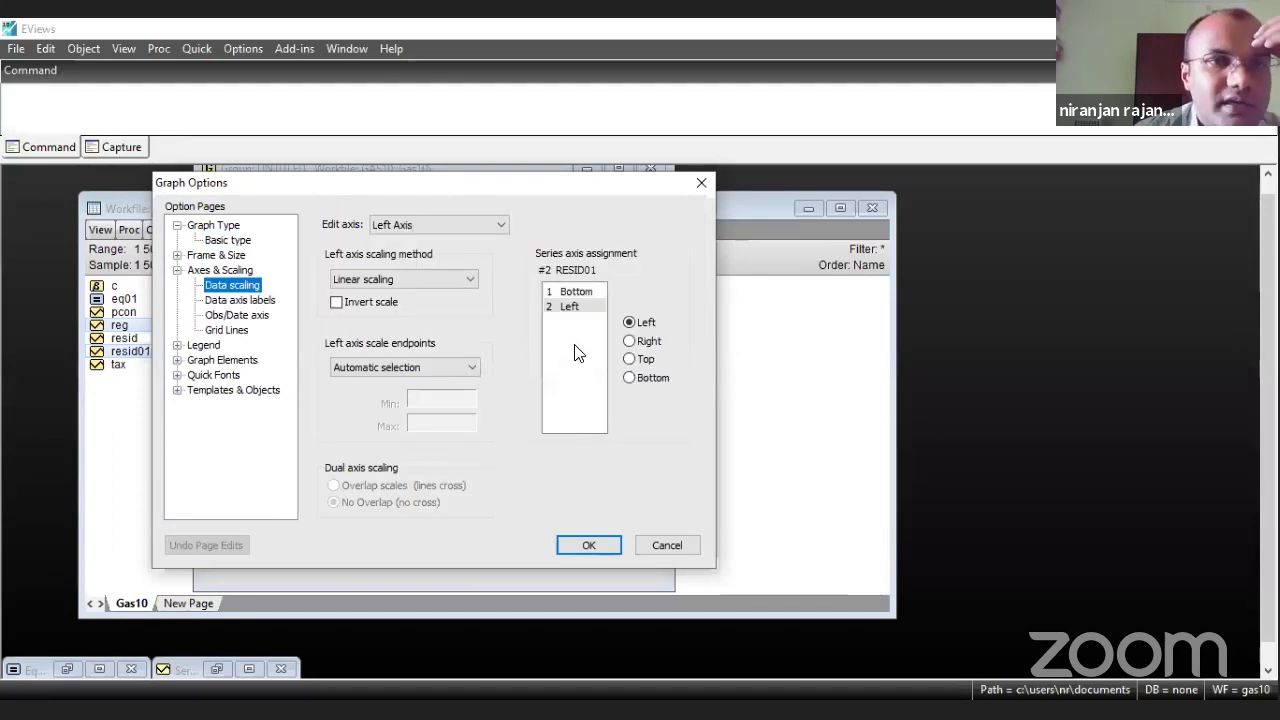
left_click(577, 292)
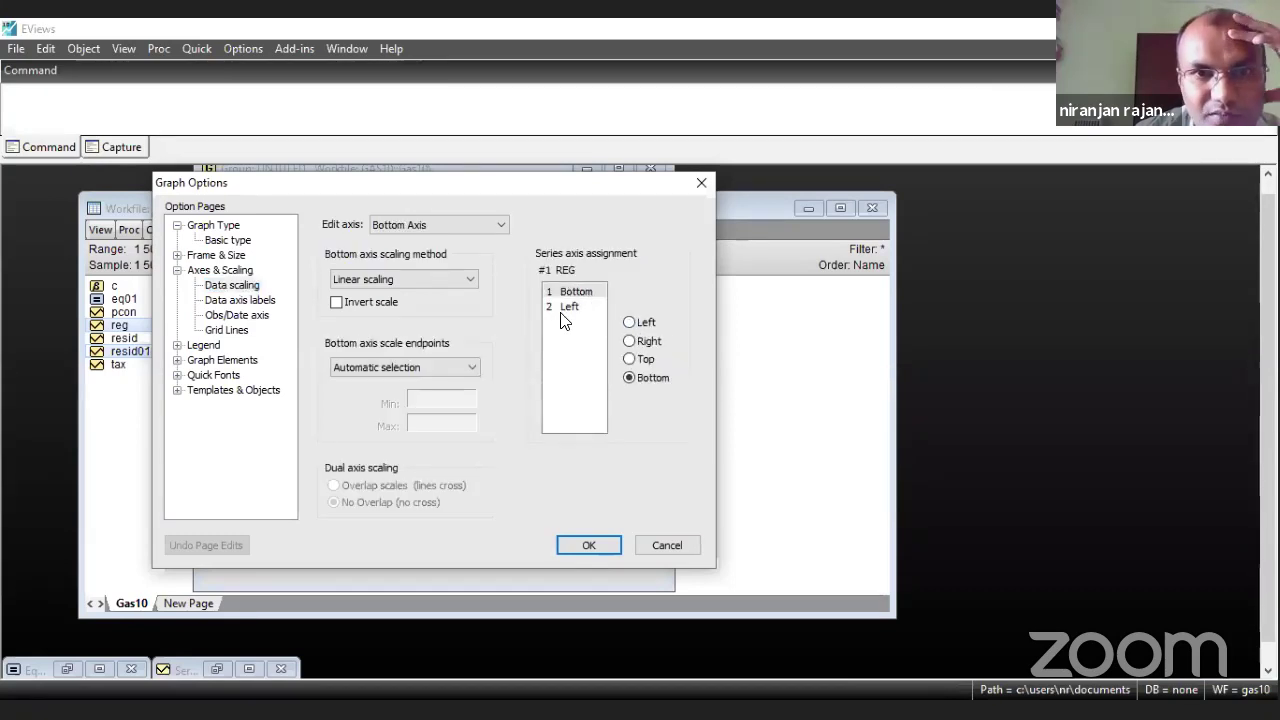
left_click(565, 307)
left_click(574, 542)
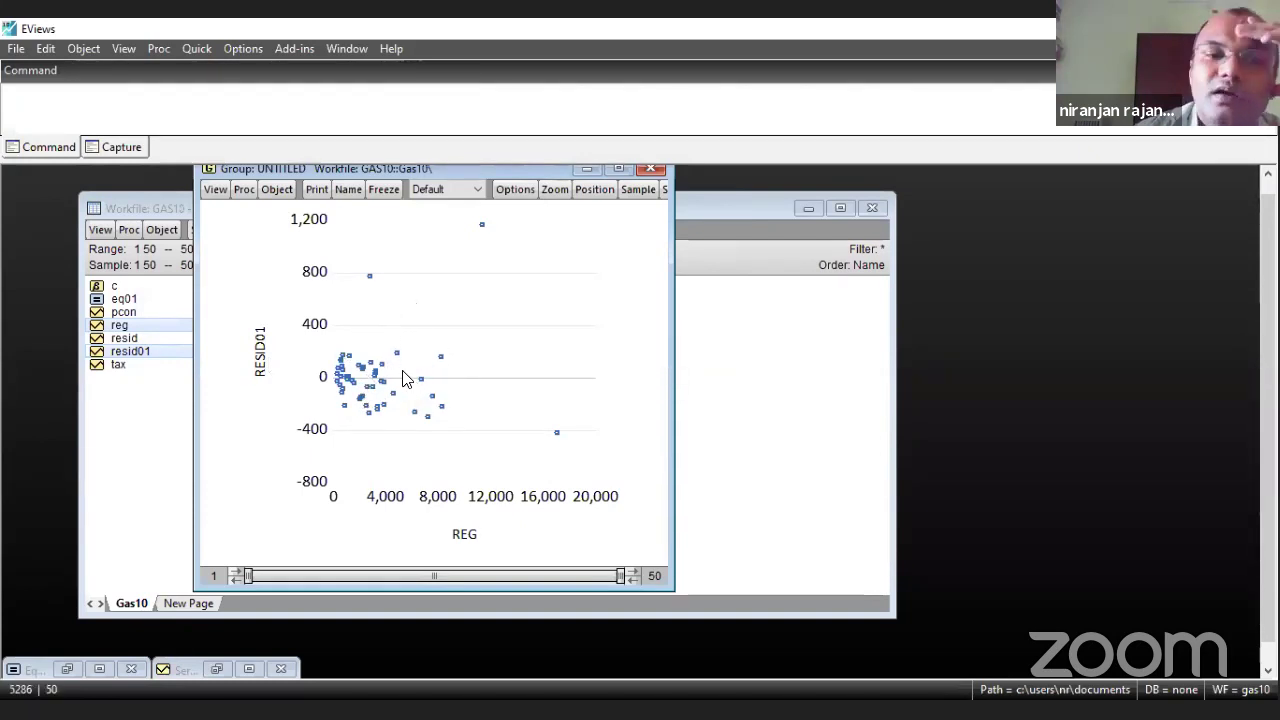
- Examine the scatter of RESID01 against REG, and close its window, deleting the untitled group
mouse_move(441, 364)
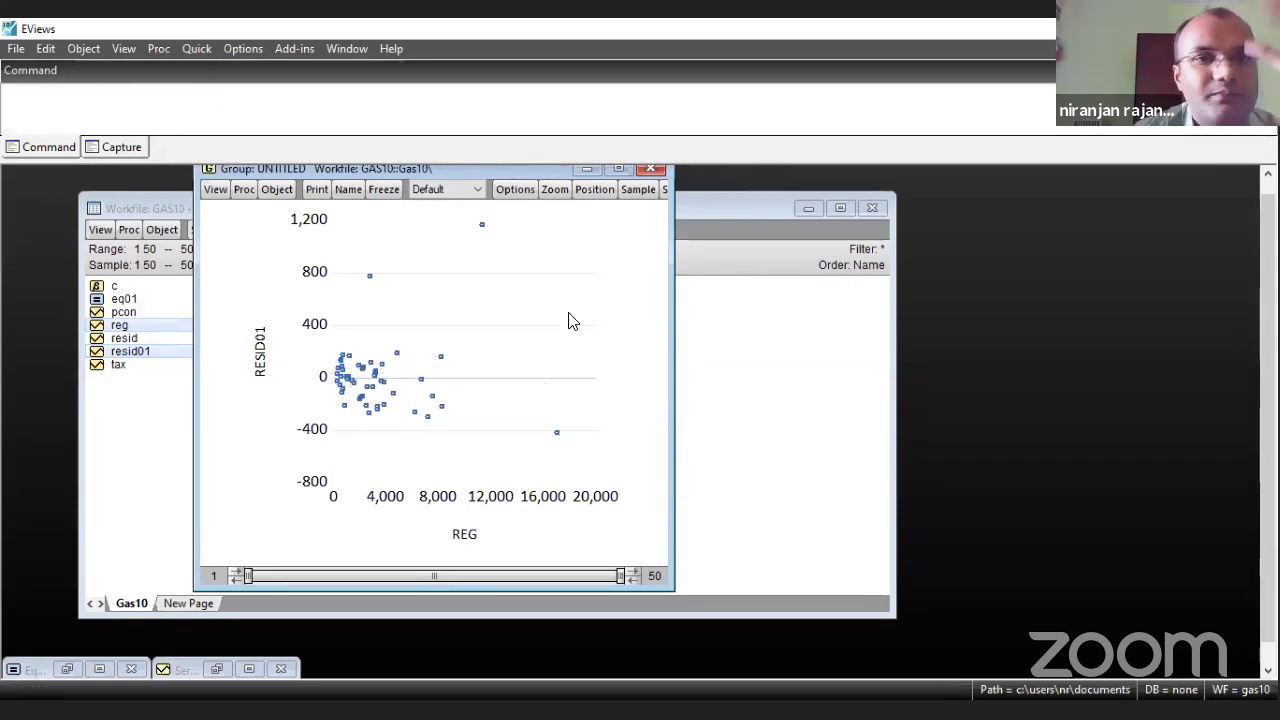
left_click(648, 172)
key("Return")
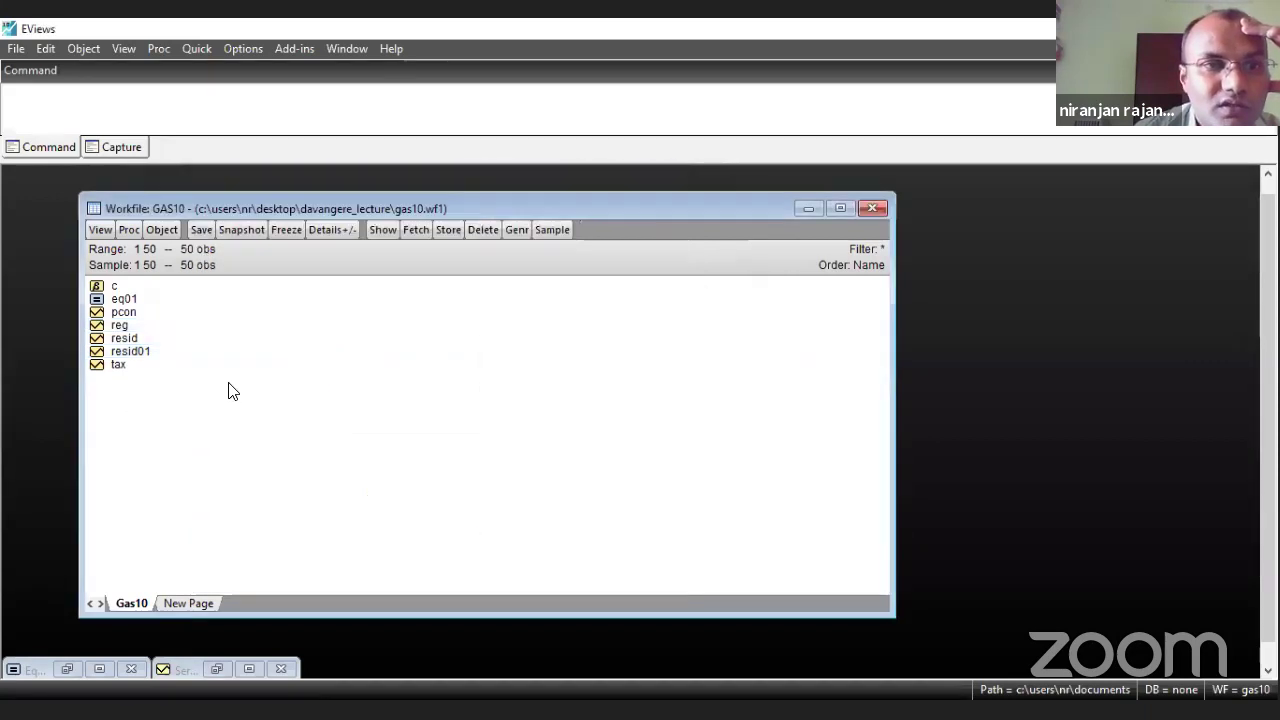
- Open the resid01 and tax series together as a group
left_click(127, 352)
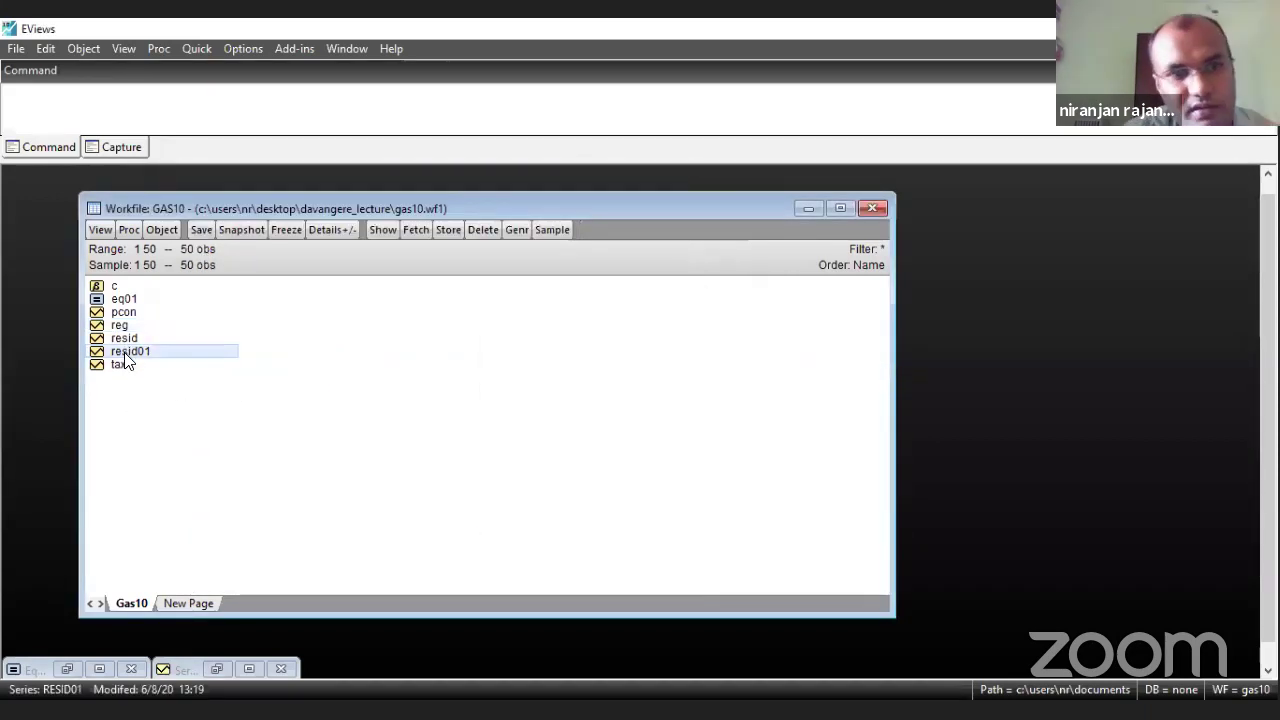
left_click(118, 366, "ctrl")
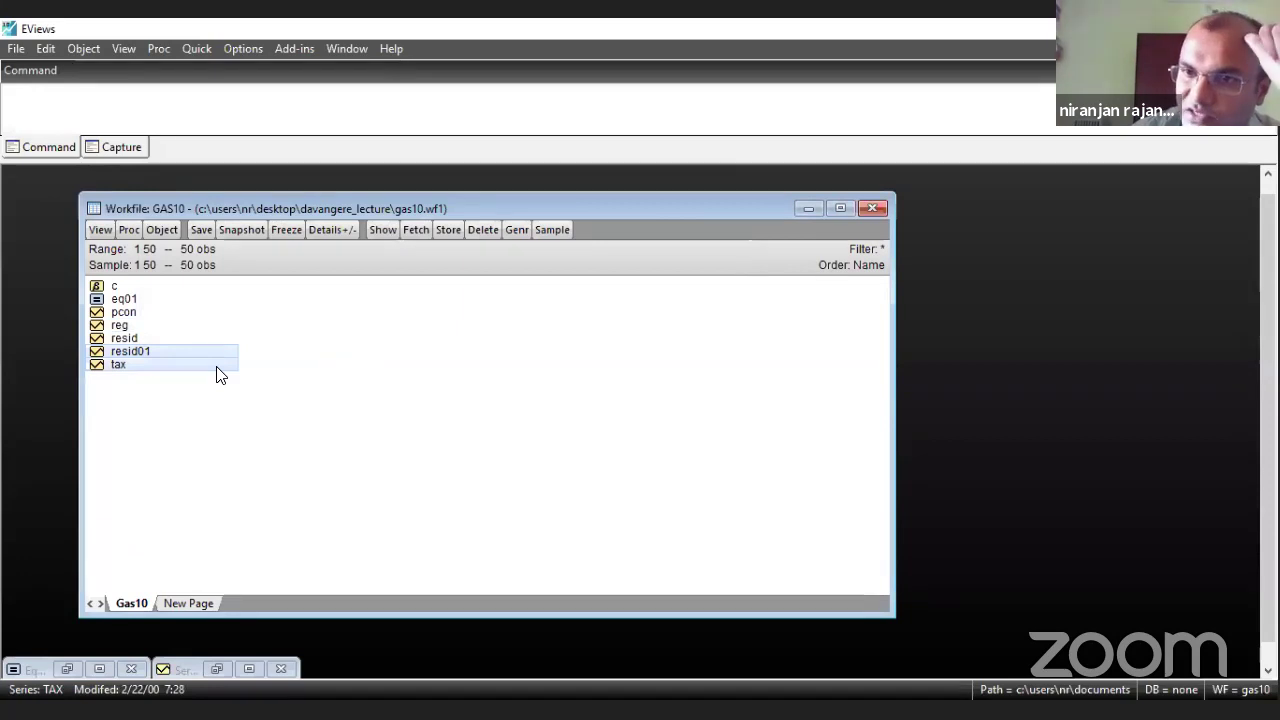
right_click(183, 363)
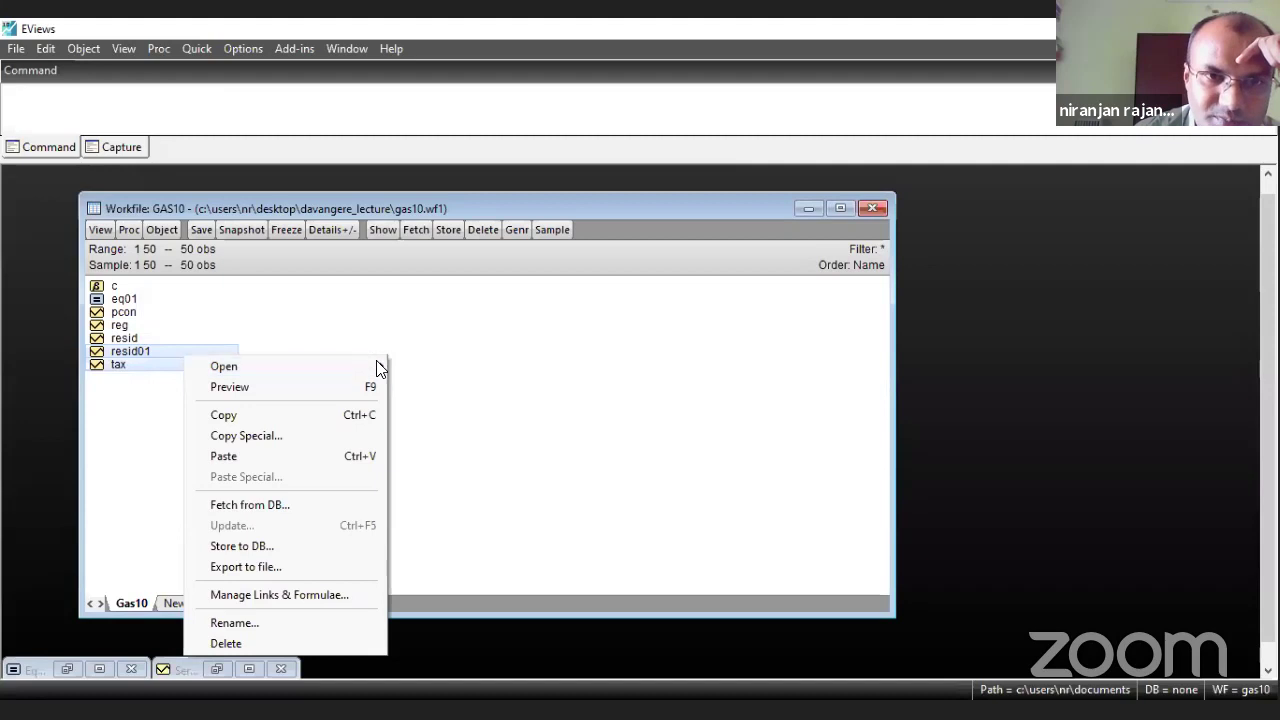
mouse_move(310, 368)
left_click(437, 366)
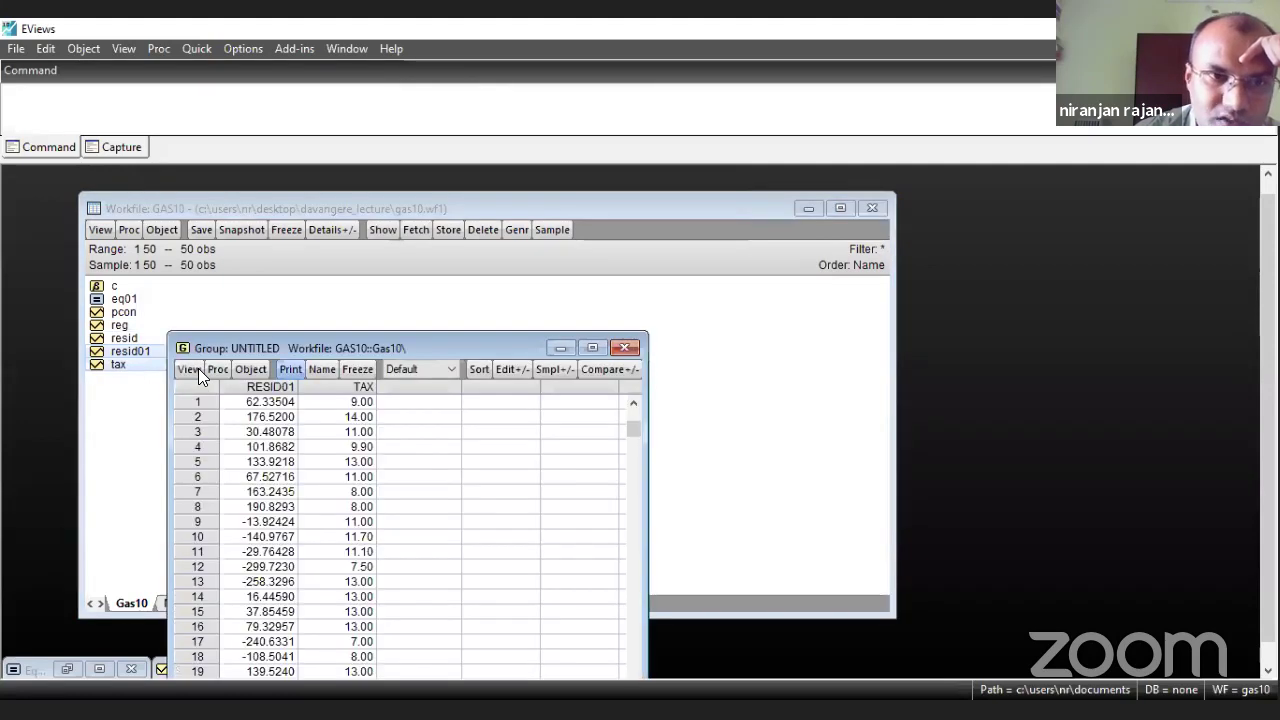
- Graph the group as a scatter plot, assigning TAX to the bottom axis and RESID01 to the left axis
left_click(198, 368)
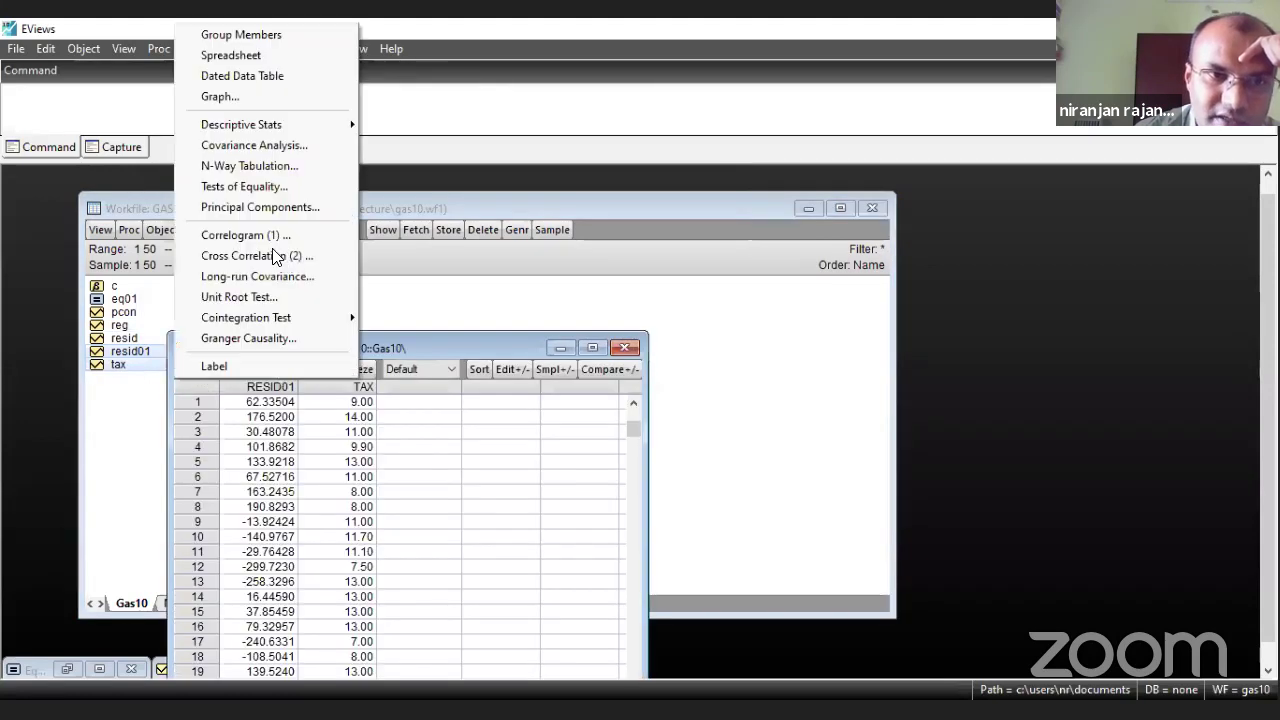
left_click(240, 96)
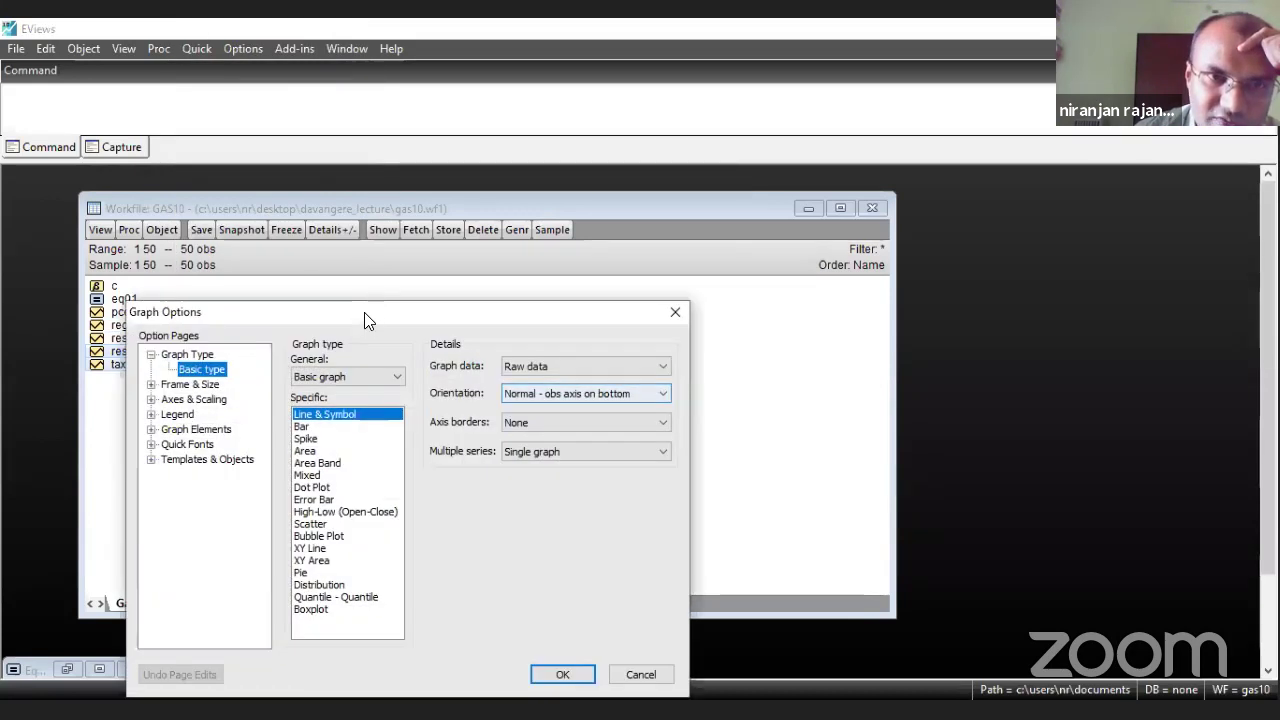
left_click(395, 524)
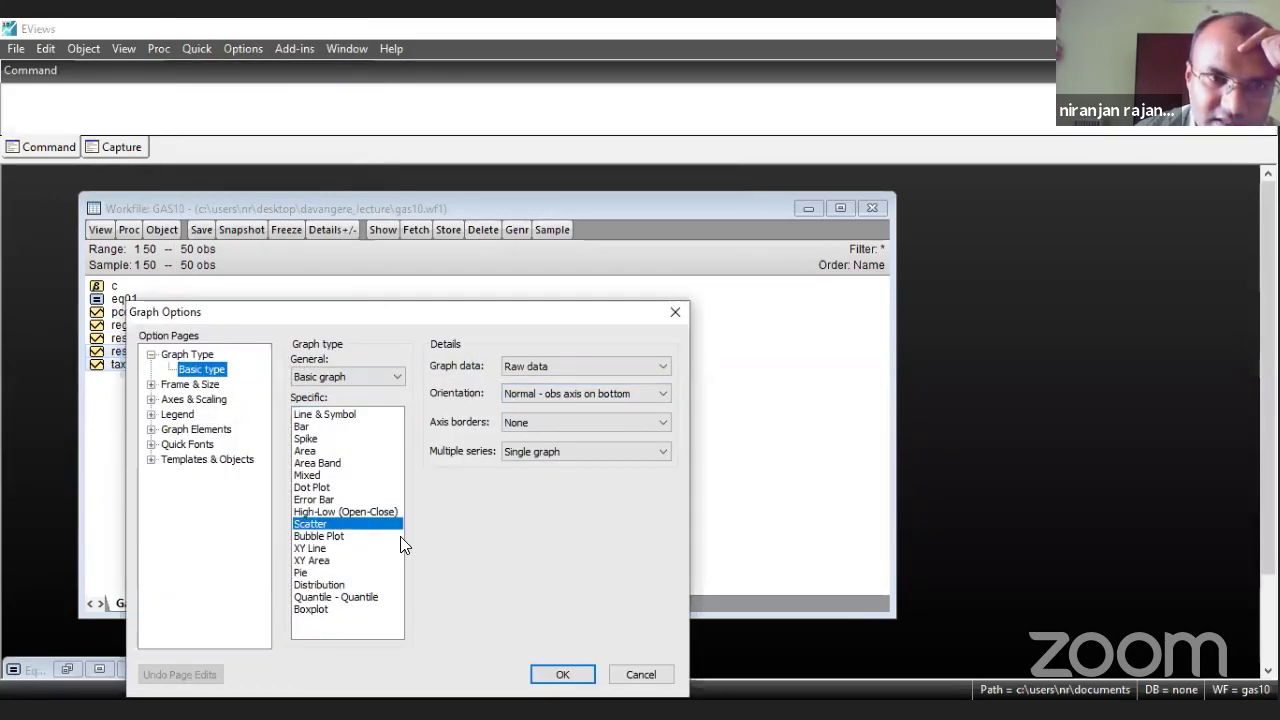
left_click(154, 401)
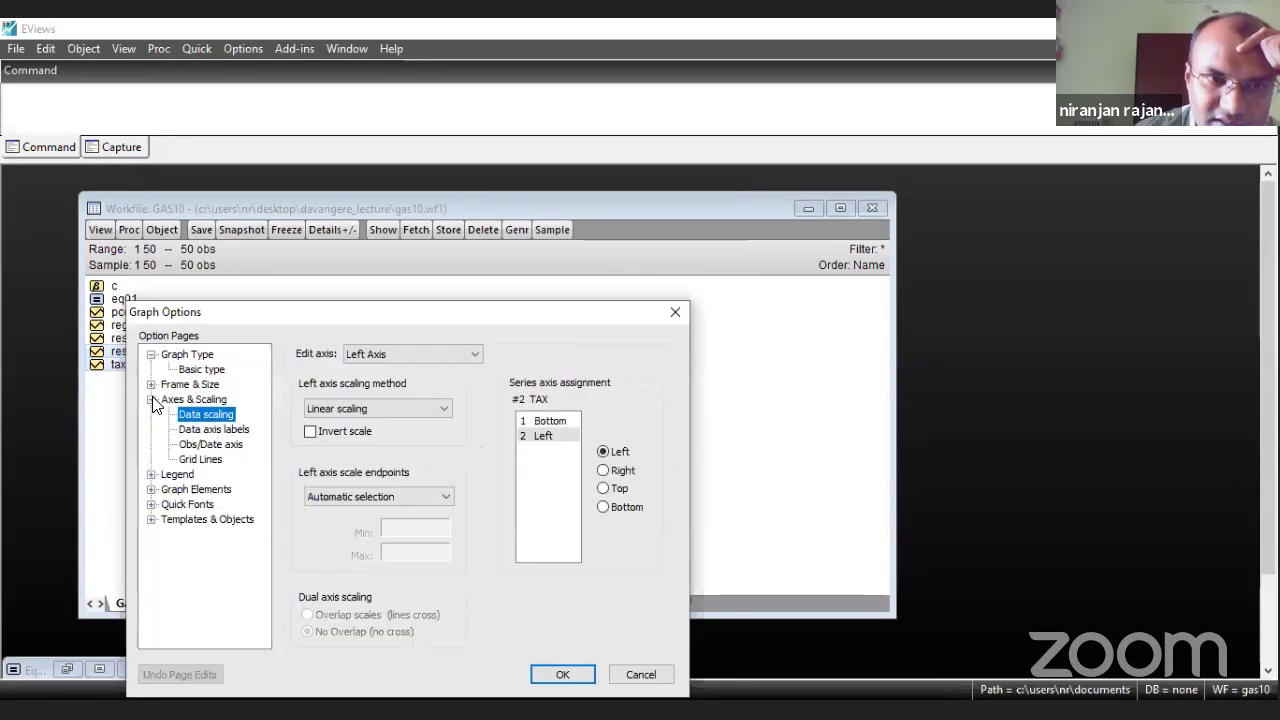
left_click(546, 437)
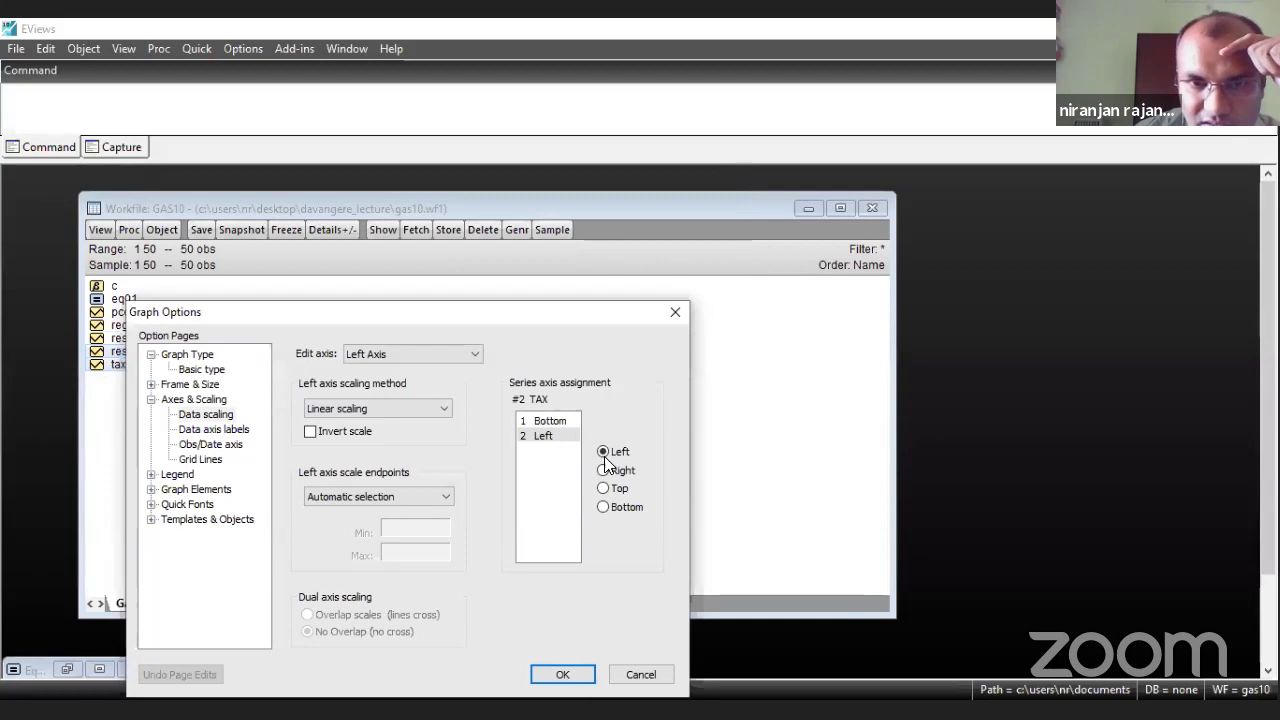
left_click(603, 507)
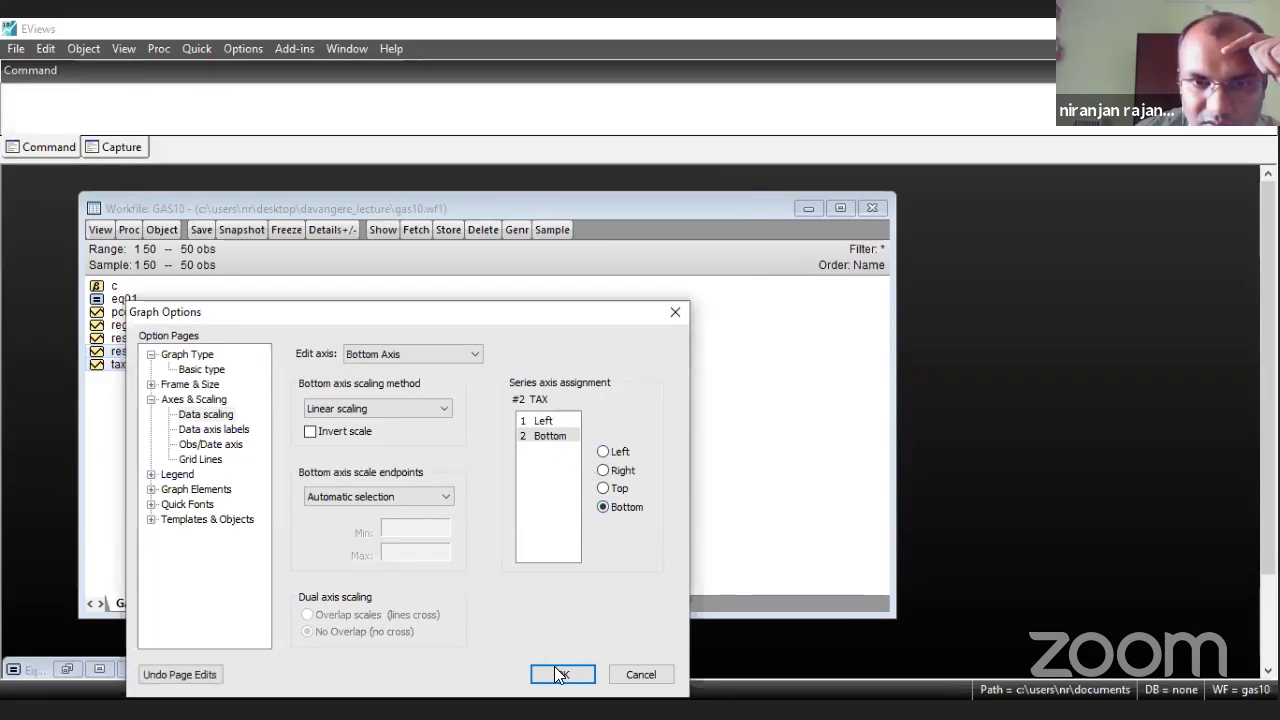
left_click(562, 676)
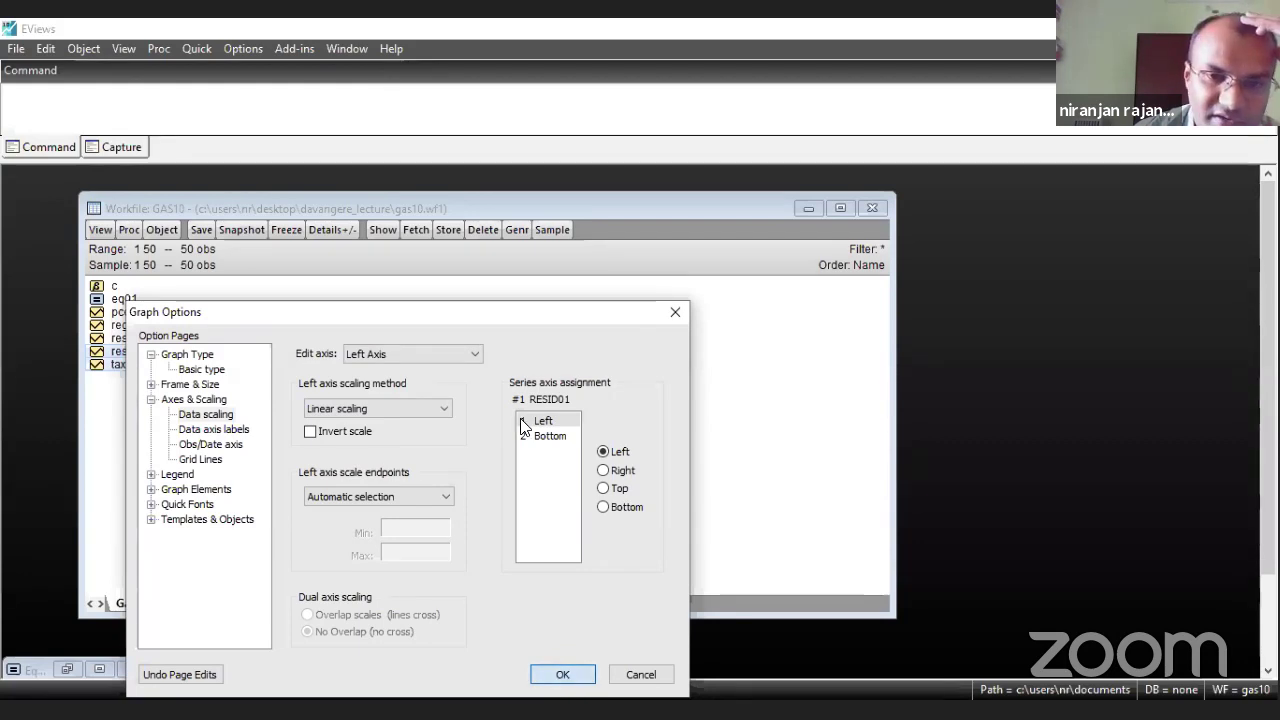
key("Return")
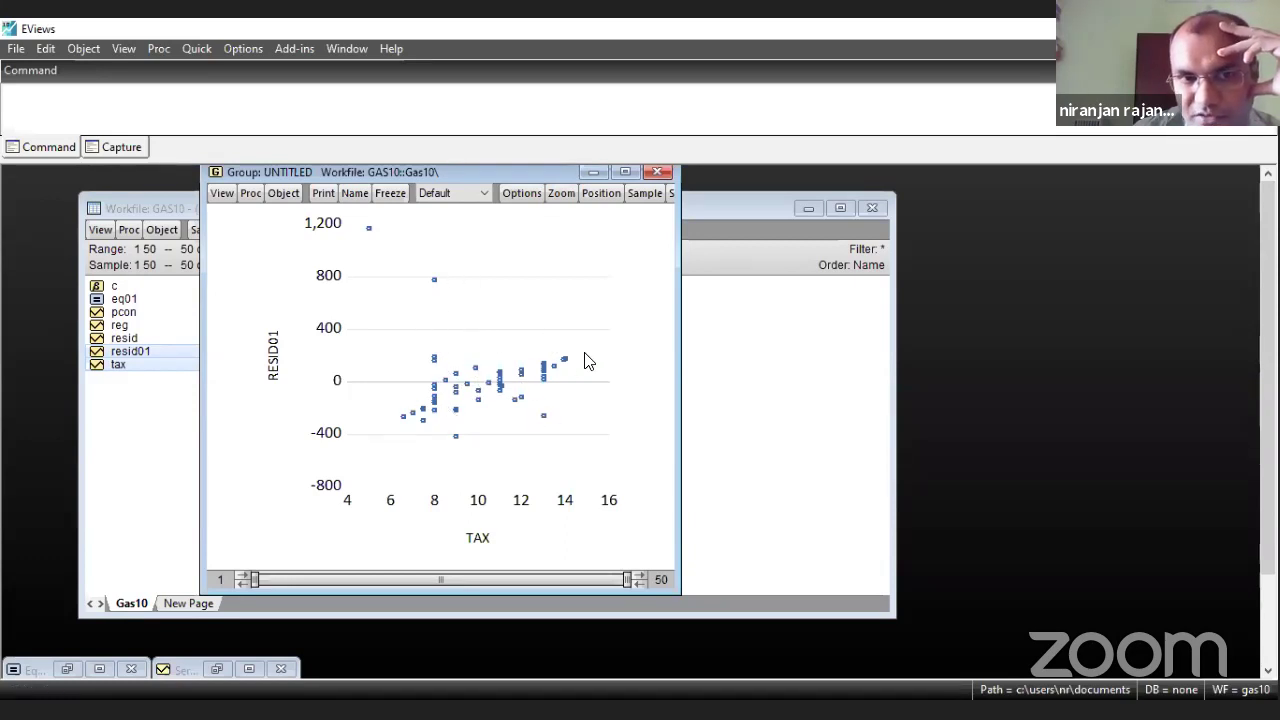
- Widen the RESID01 against TAX plot window to examine it, and close it, deleting the untitled group
left_click_drag(915, 366, 916, 366)
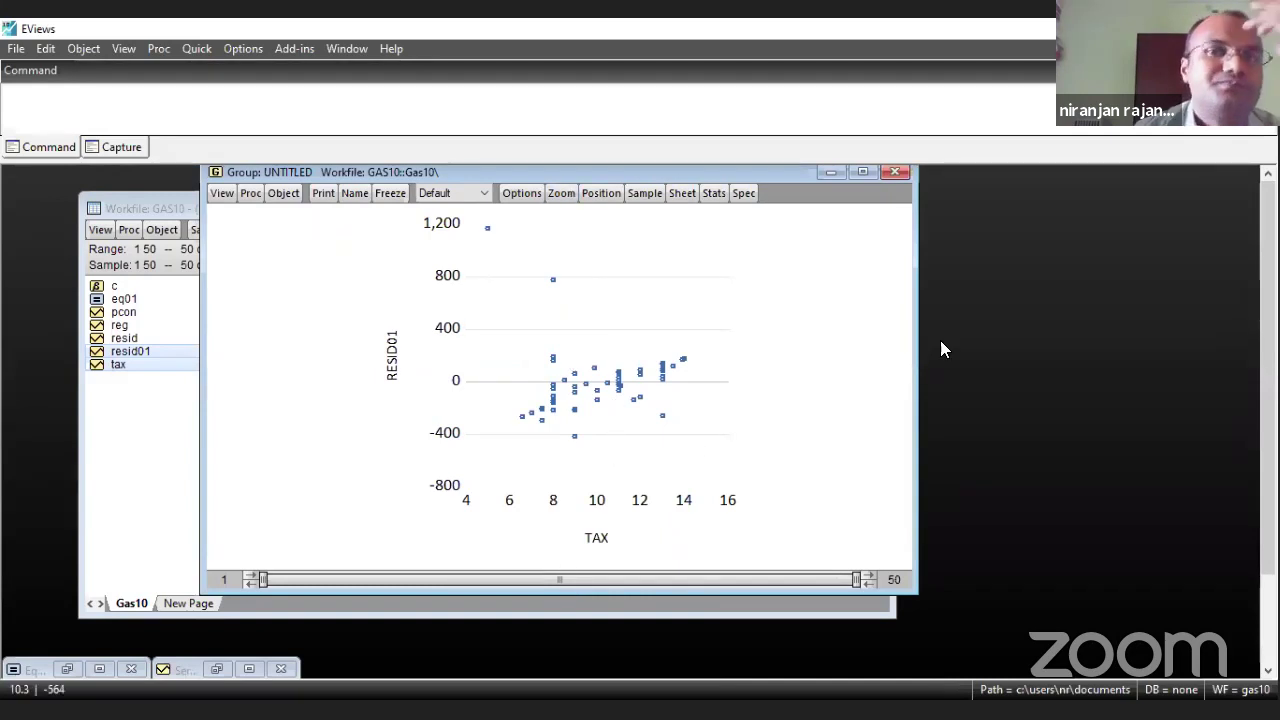
left_click(895, 173)
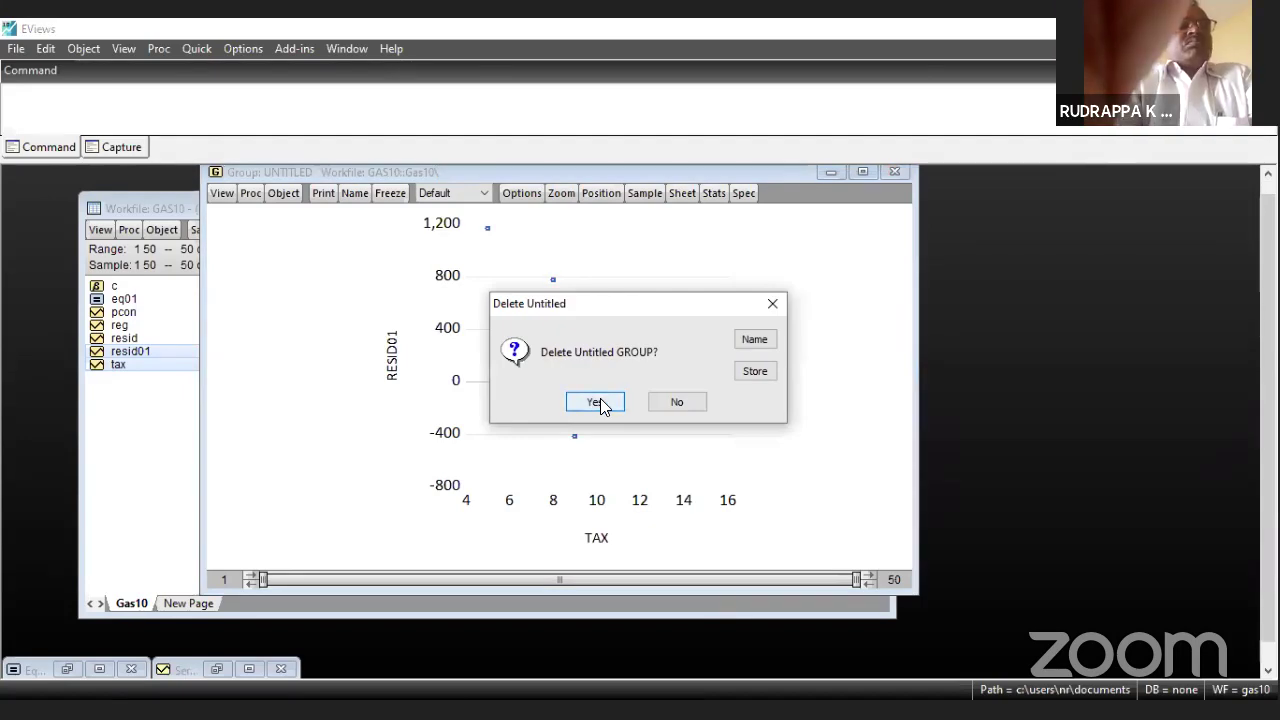
left_click(596, 402)
left_click(238, 397)
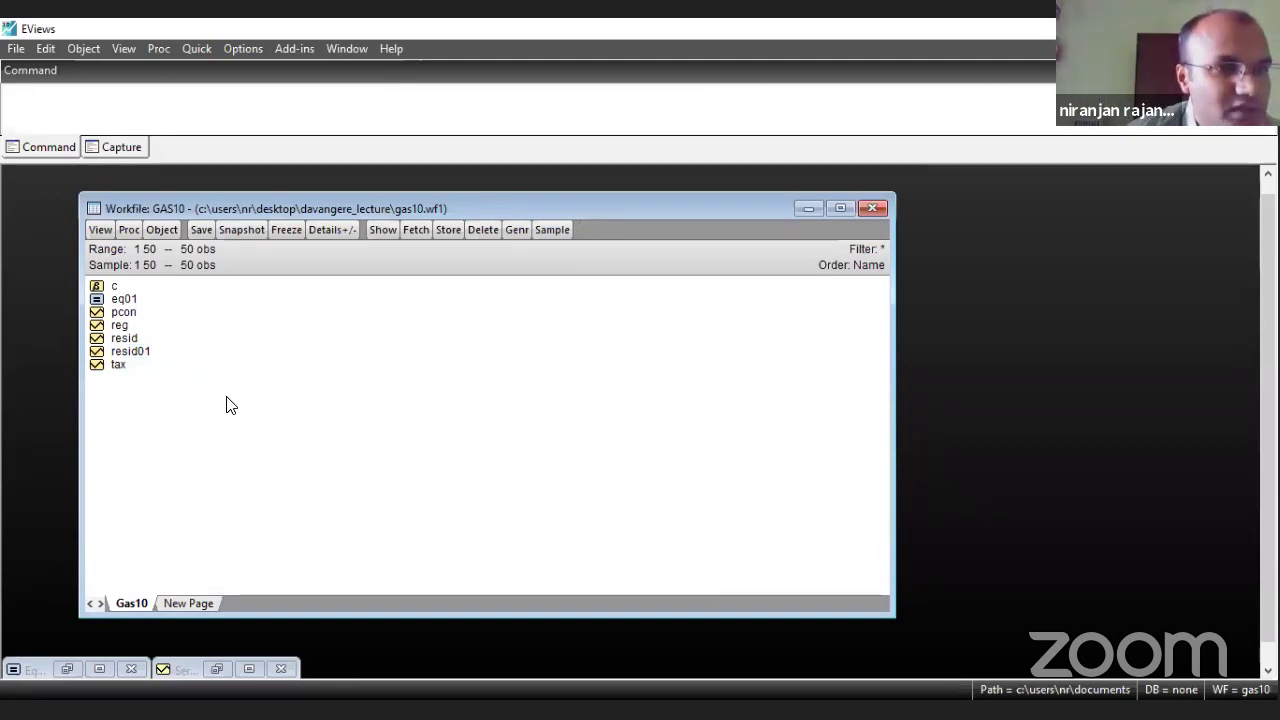
- Estimate a least squares equation specified as pcon c reg tax over the sample 1 50
left_click(124, 313)
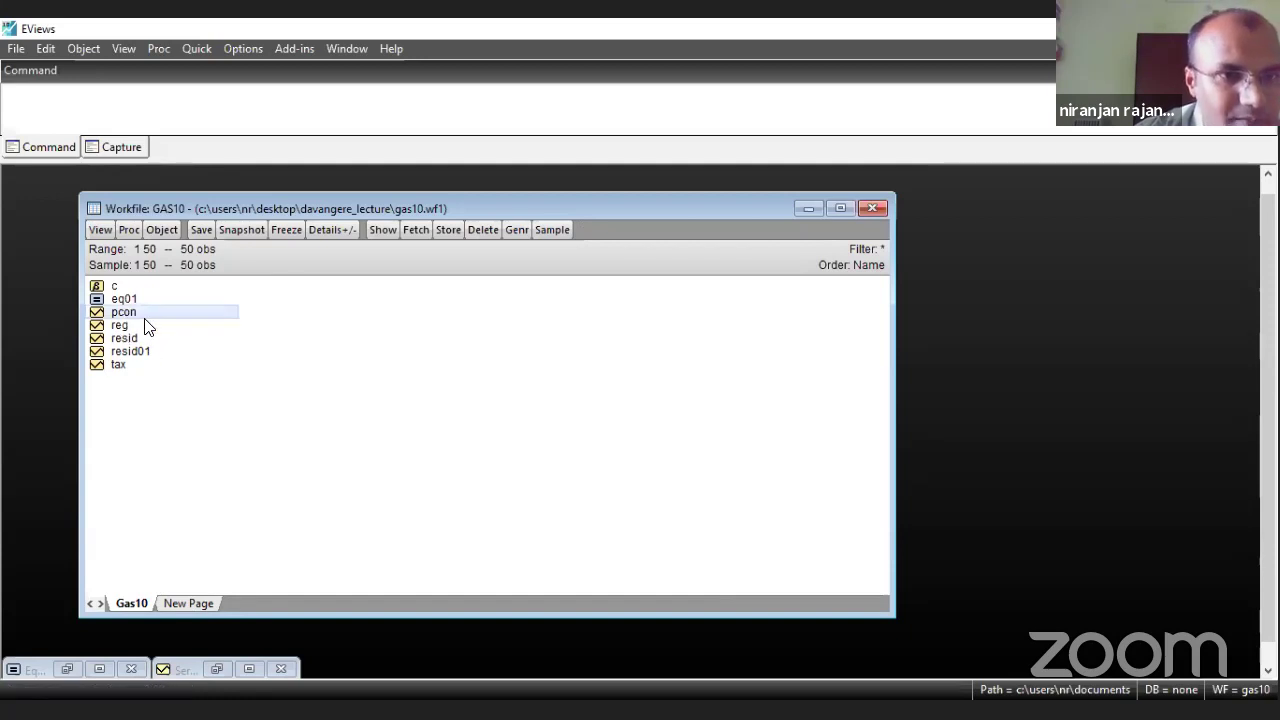
left_click(199, 49)
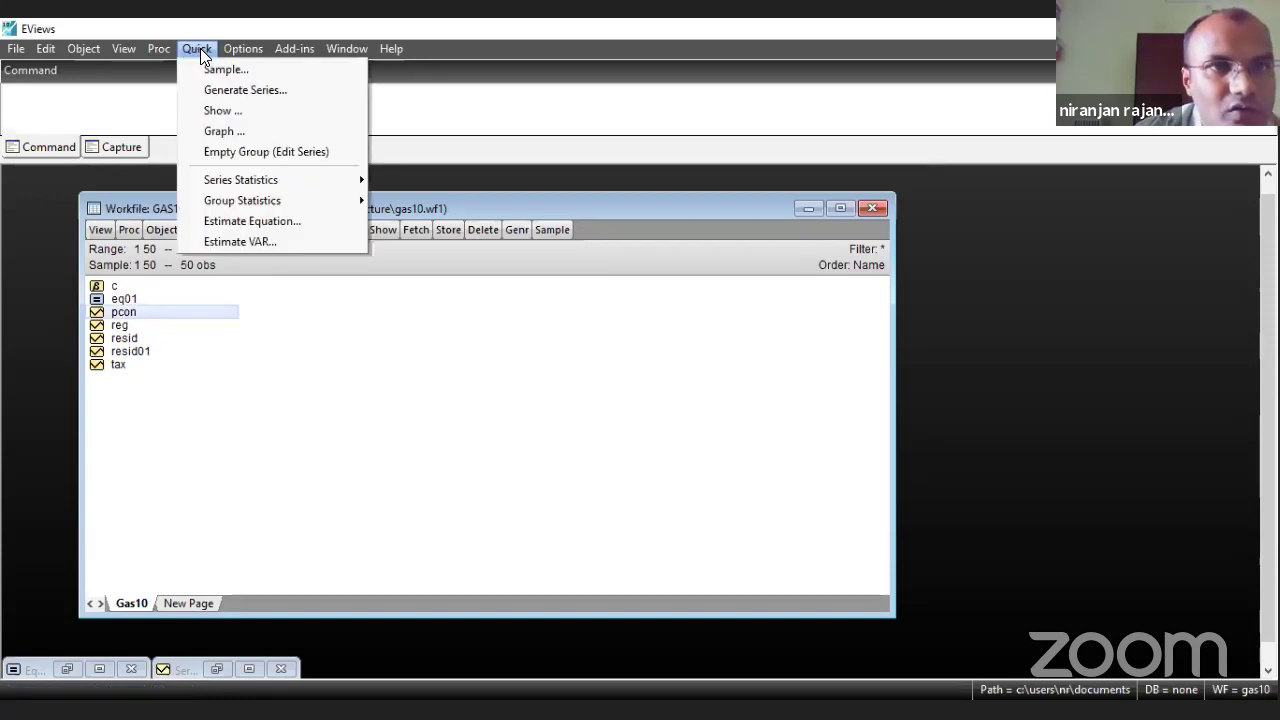
left_click(232, 221)
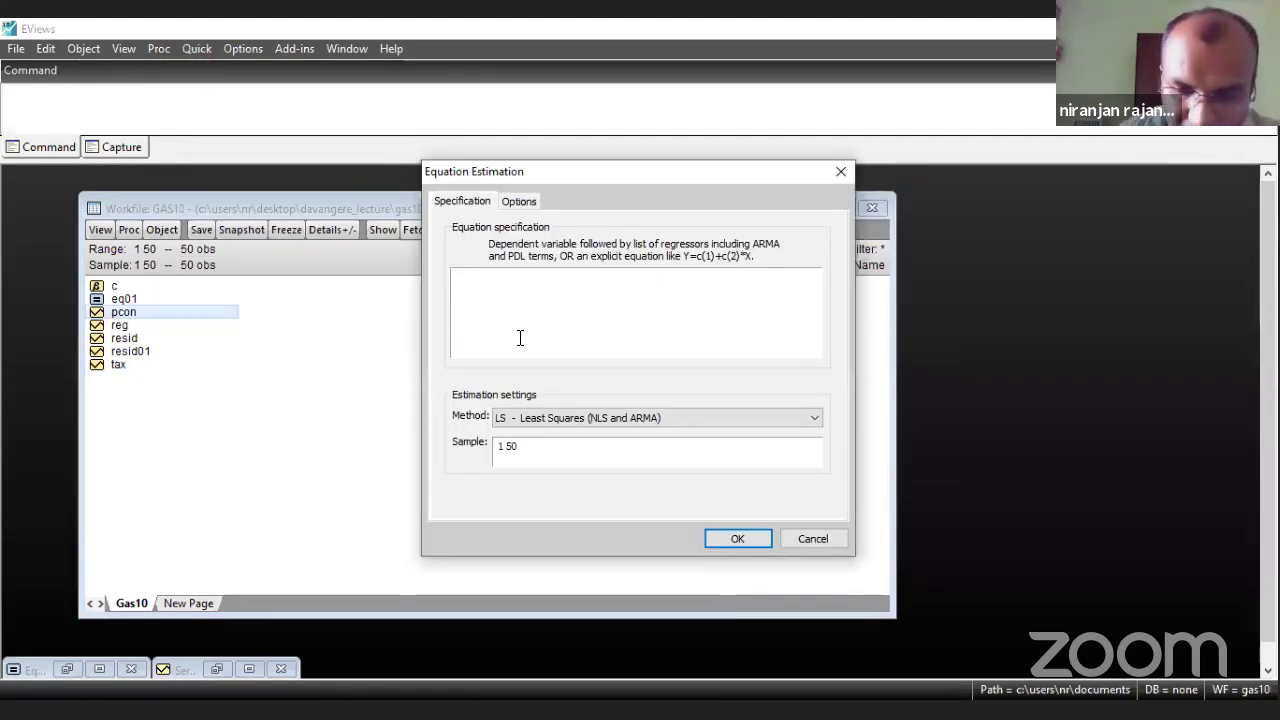
type("pcon c reg ta")
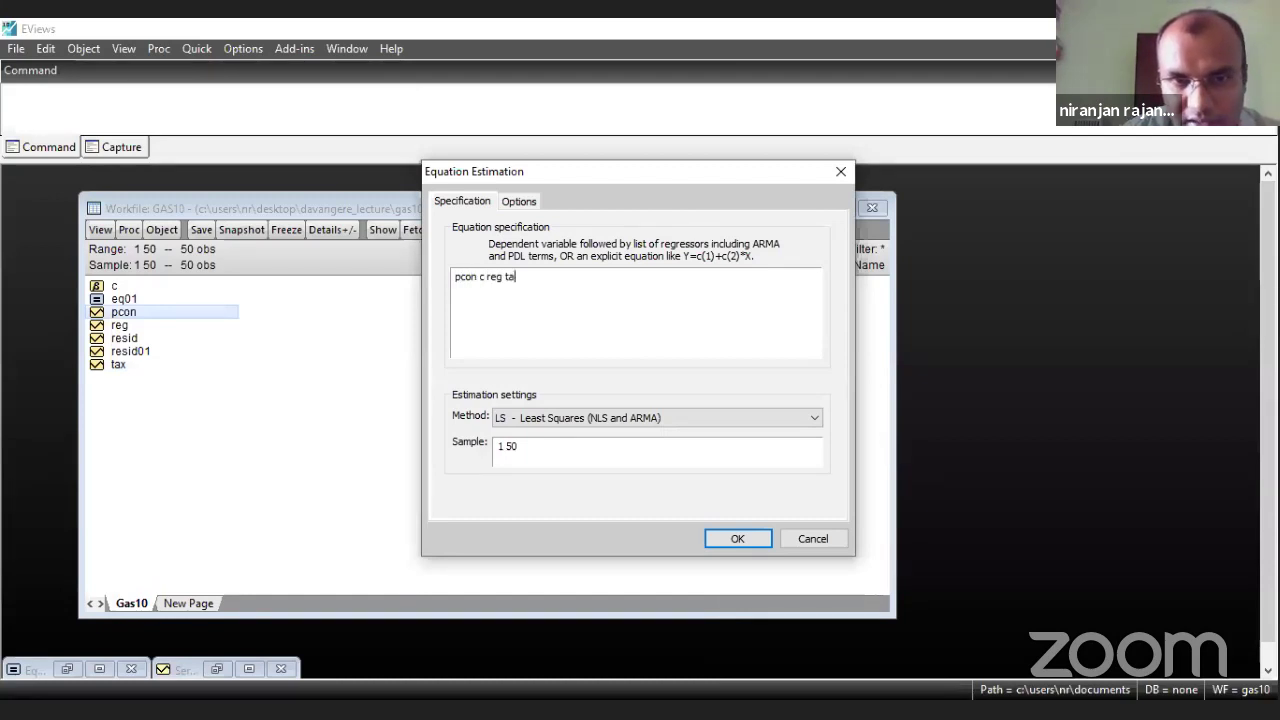
type("x")
left_click(716, 538)
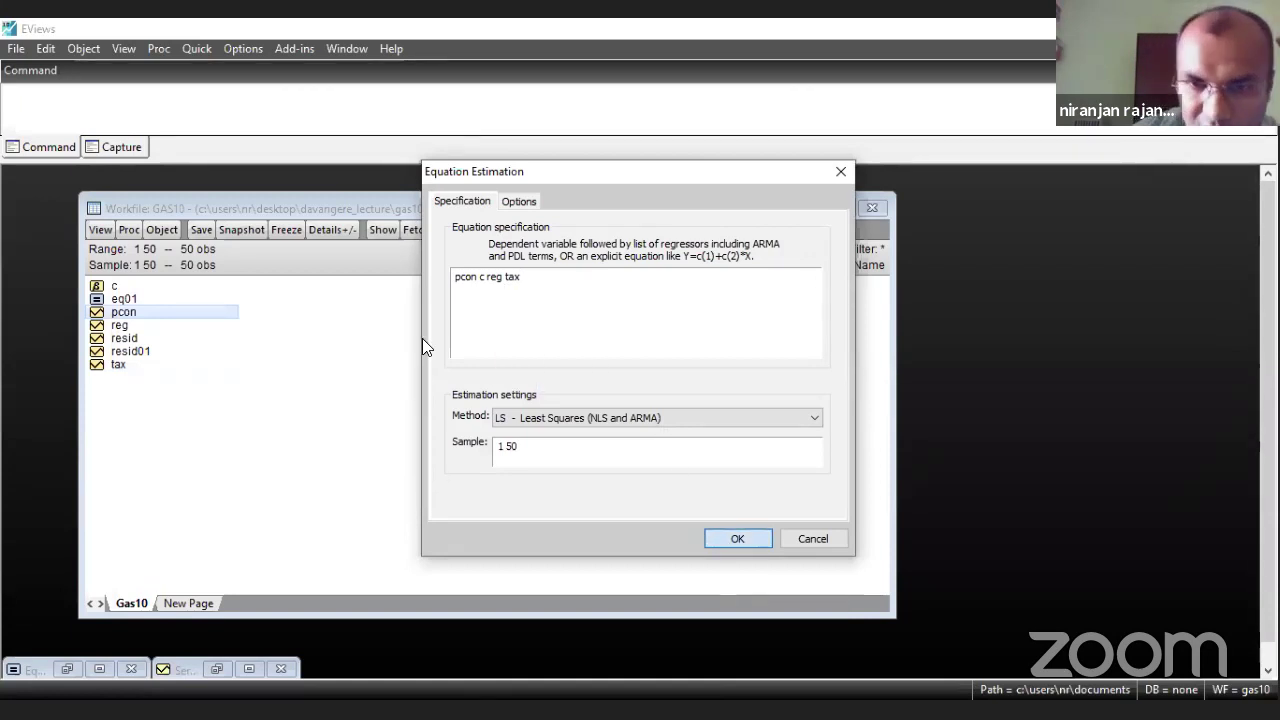
key("Return")
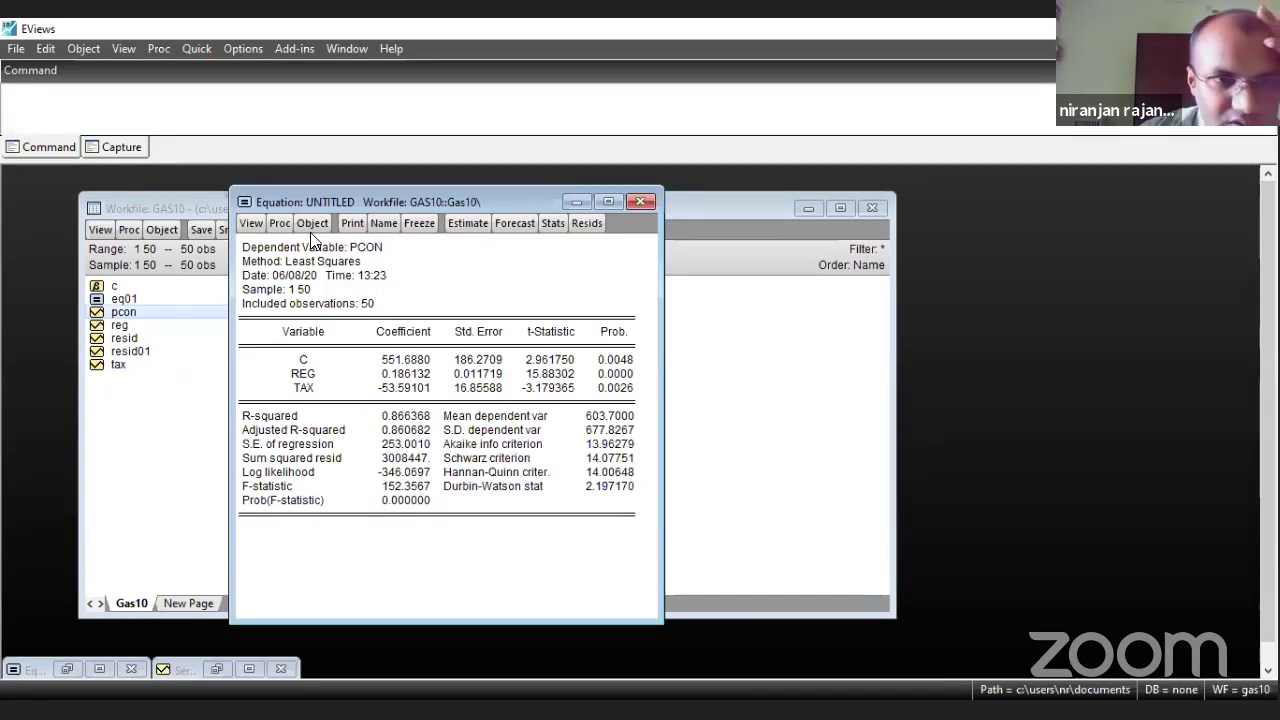
- Name the estimated PCON equation eq02 and close its window
left_click(382, 224)
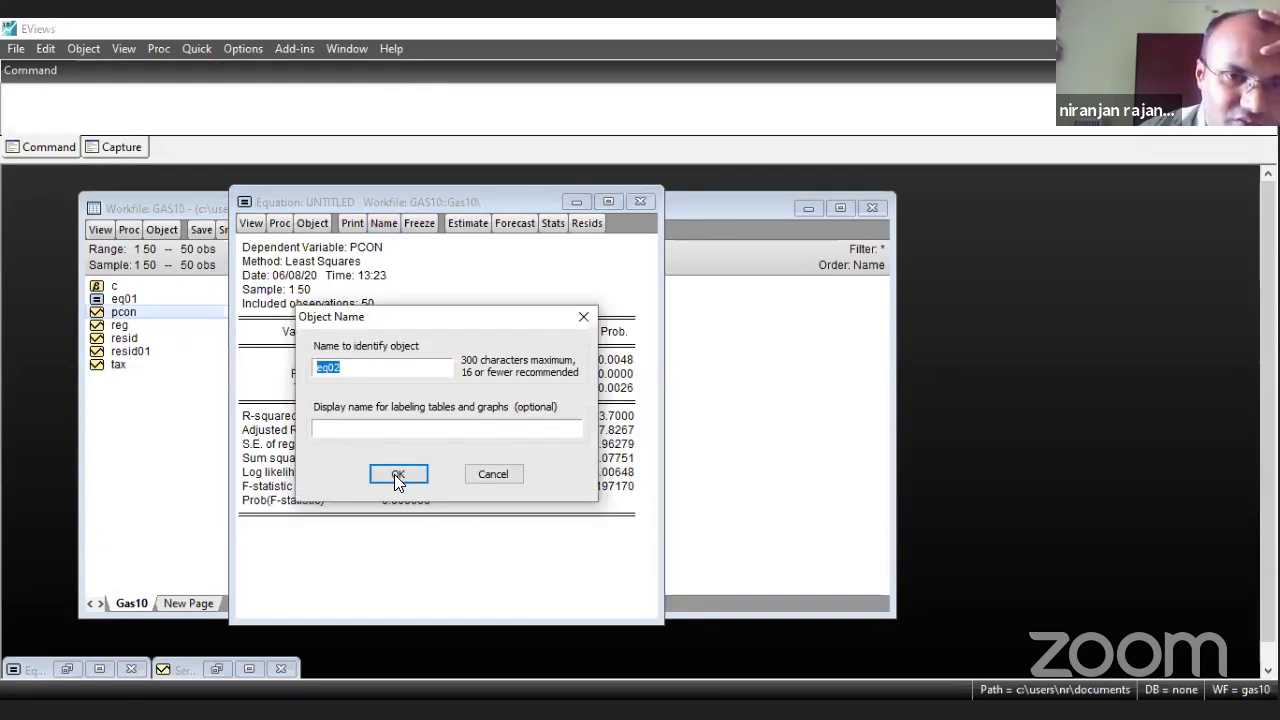
left_click(394, 474)
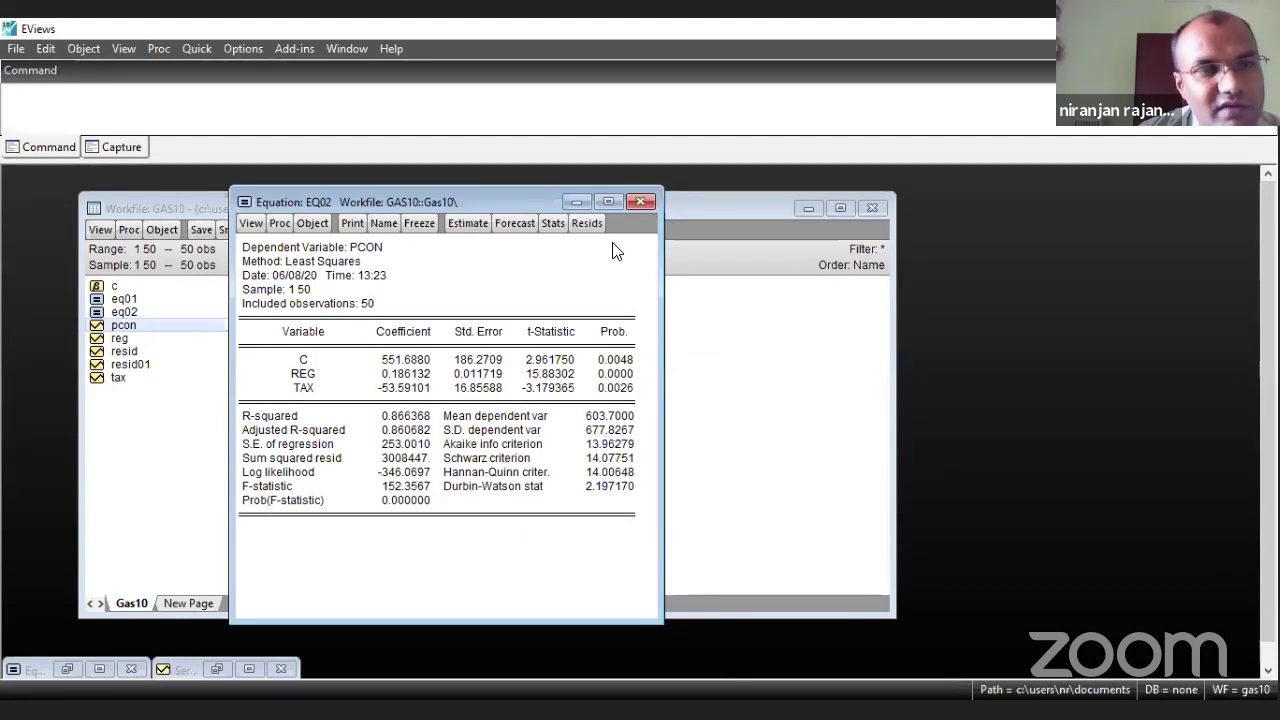
left_click(644, 202)
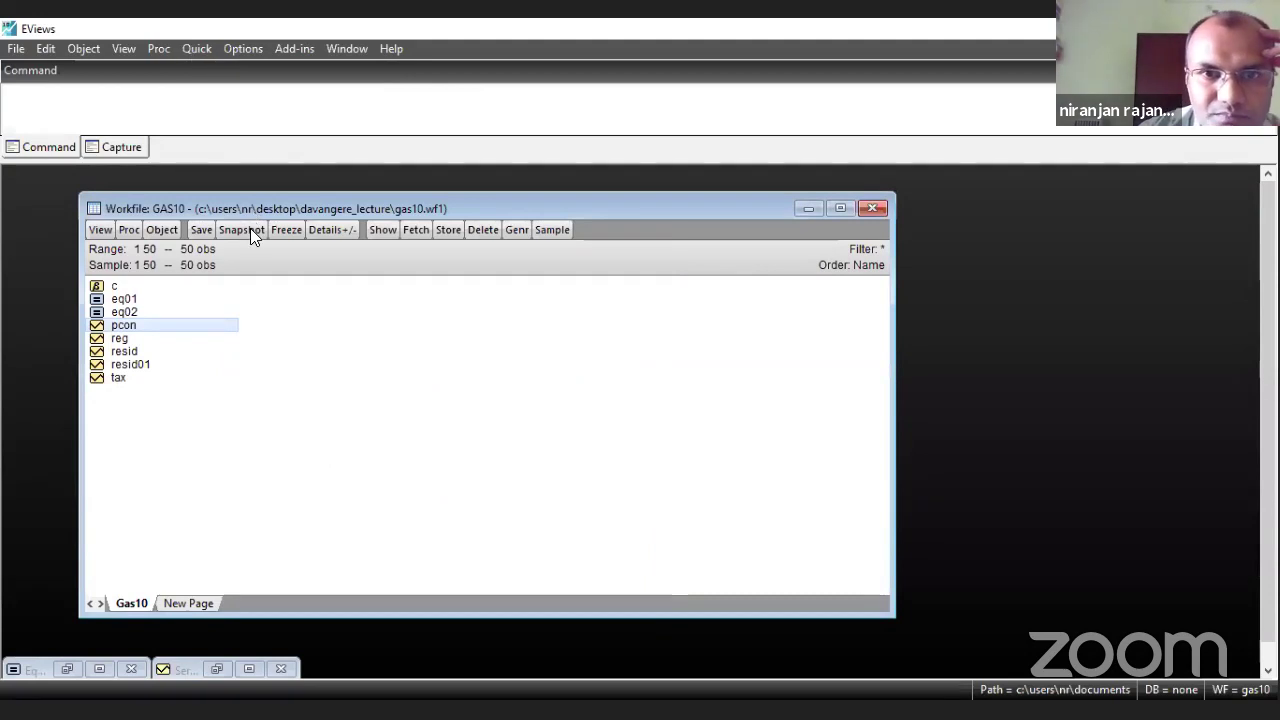
- Estimate a least squares equation of the log squared residuals, specified as log(resid01^2) c reg tax
key("alt+q")
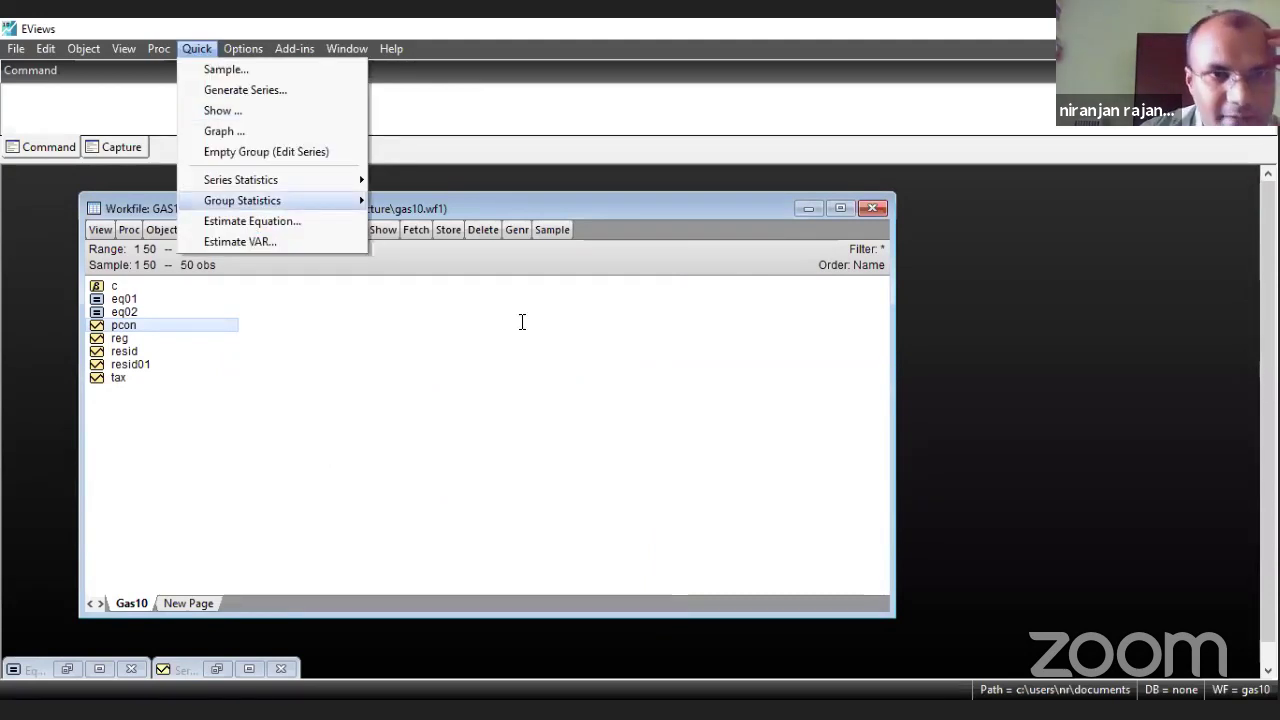
key("Down")
key("Return")
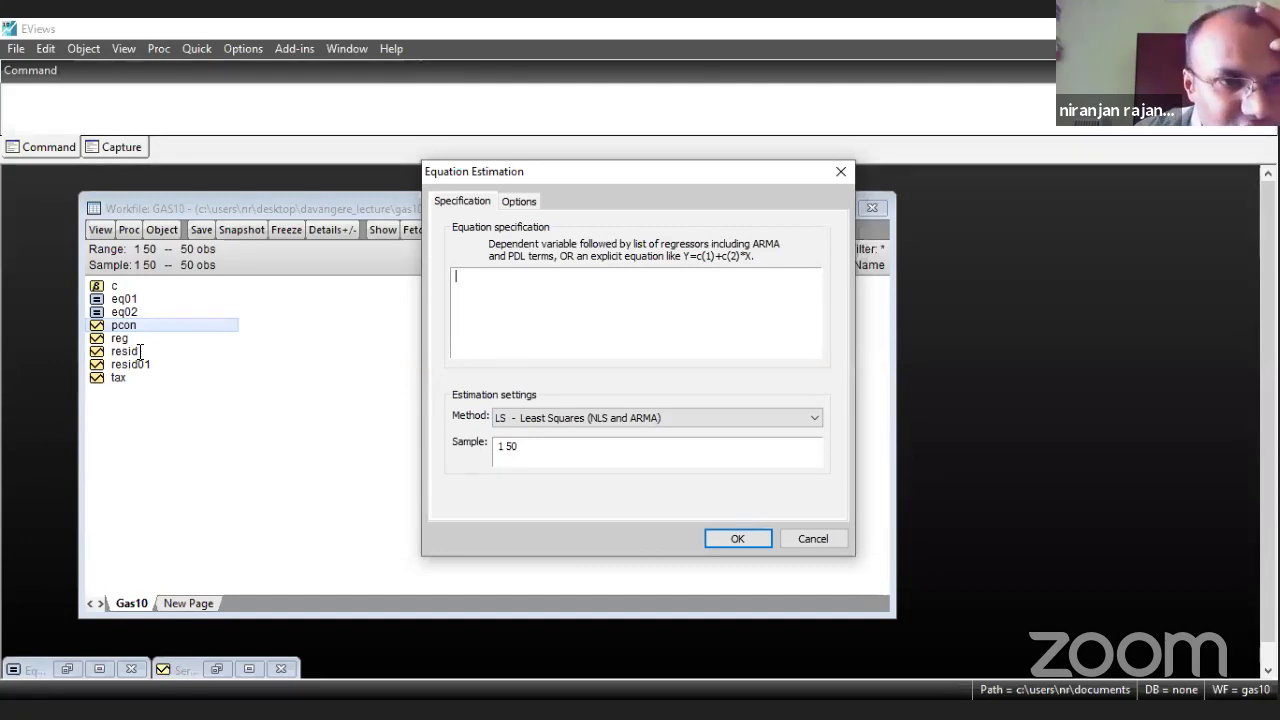
type("log")
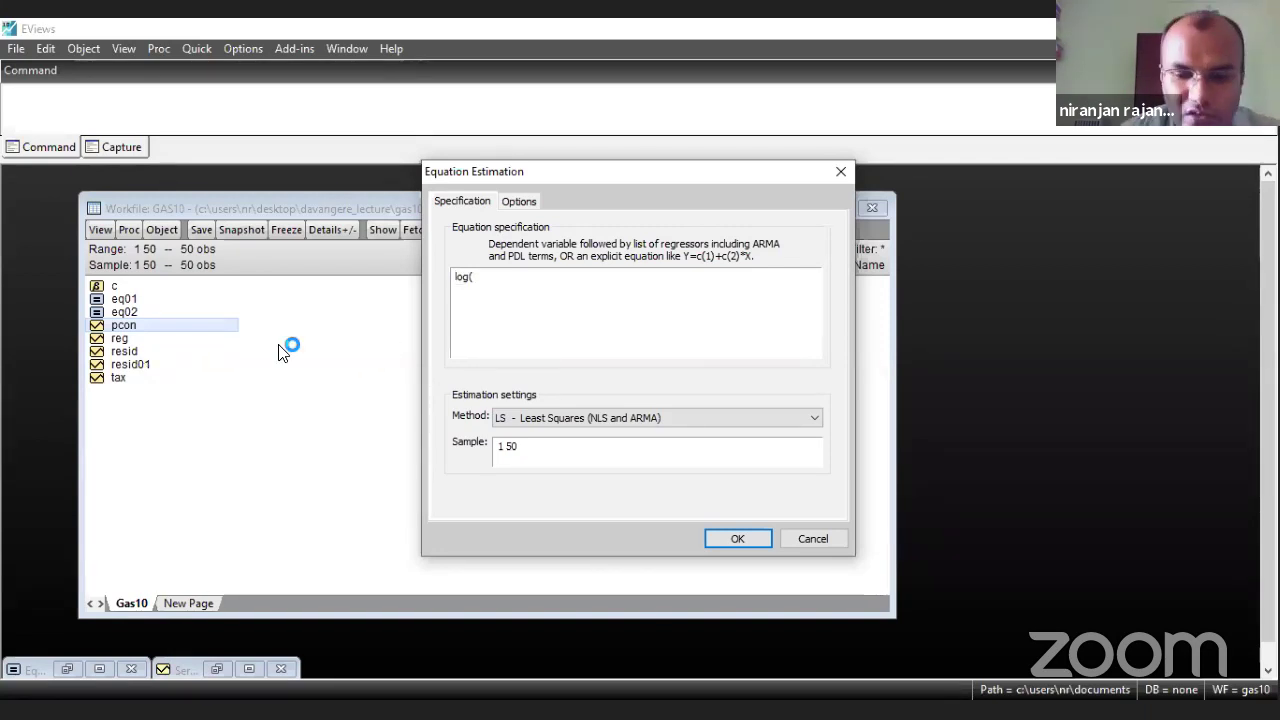
type("(resid")
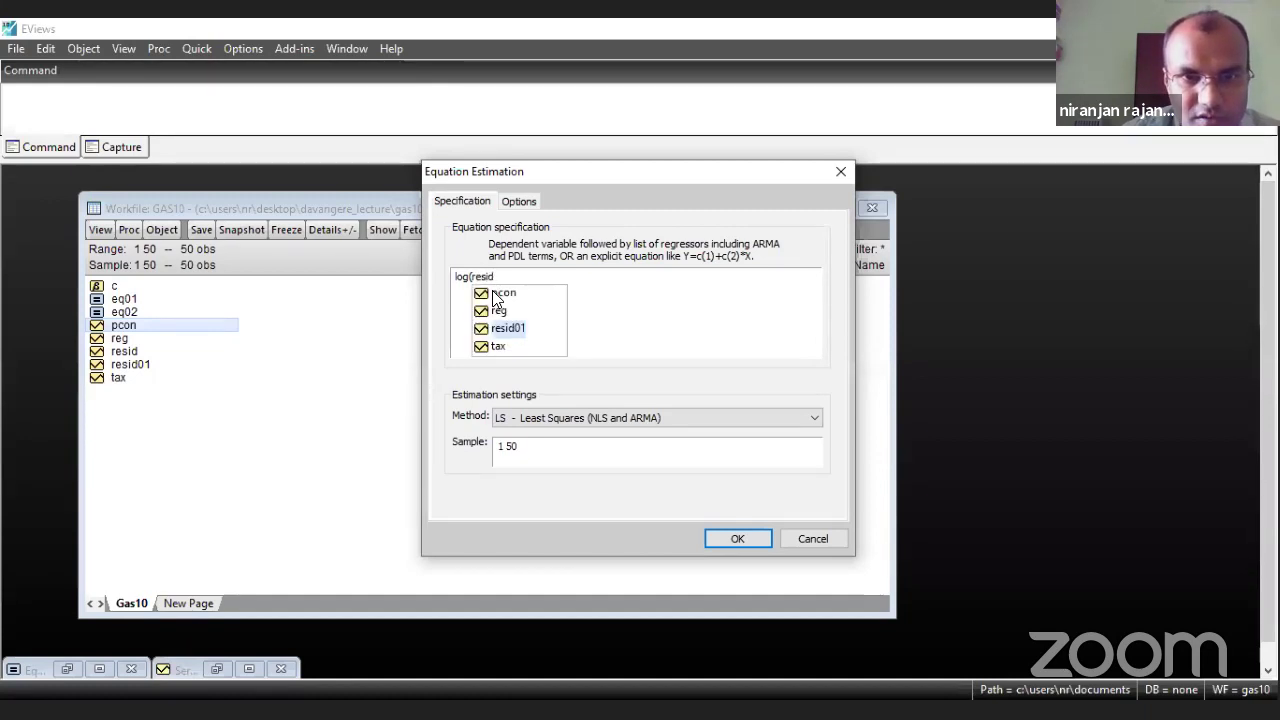
left_click(508, 329)
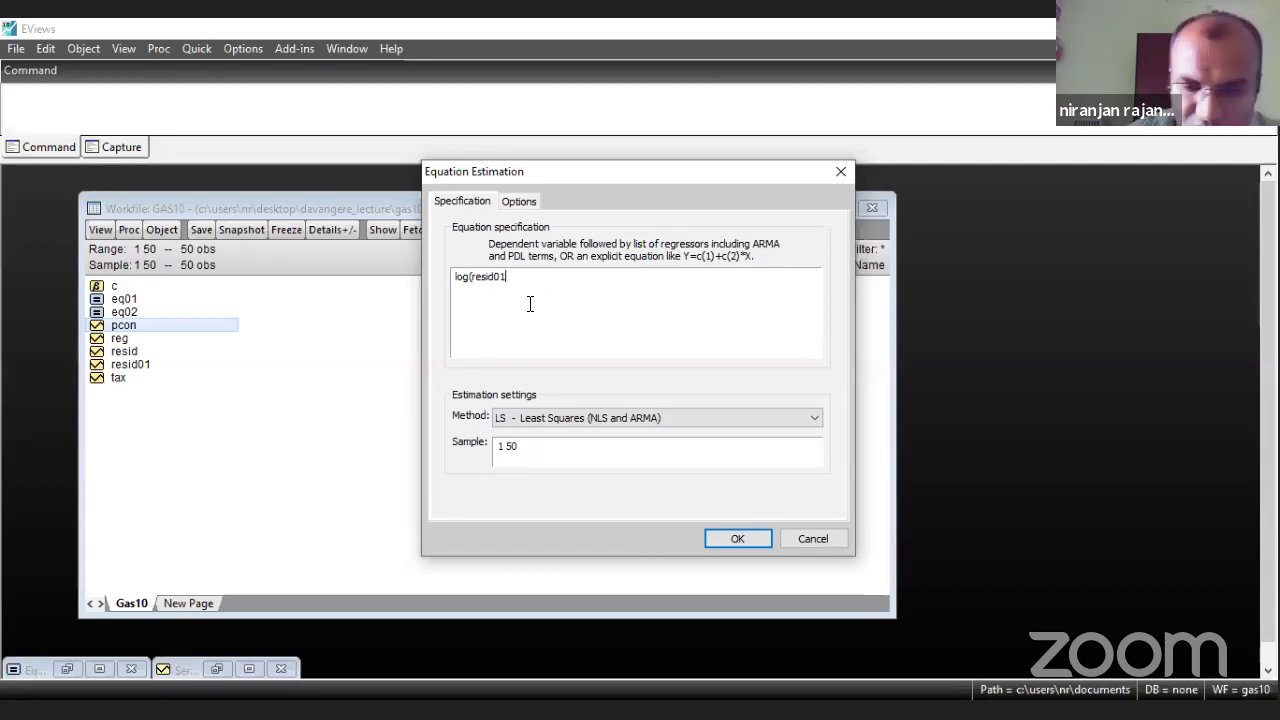
type("^2")
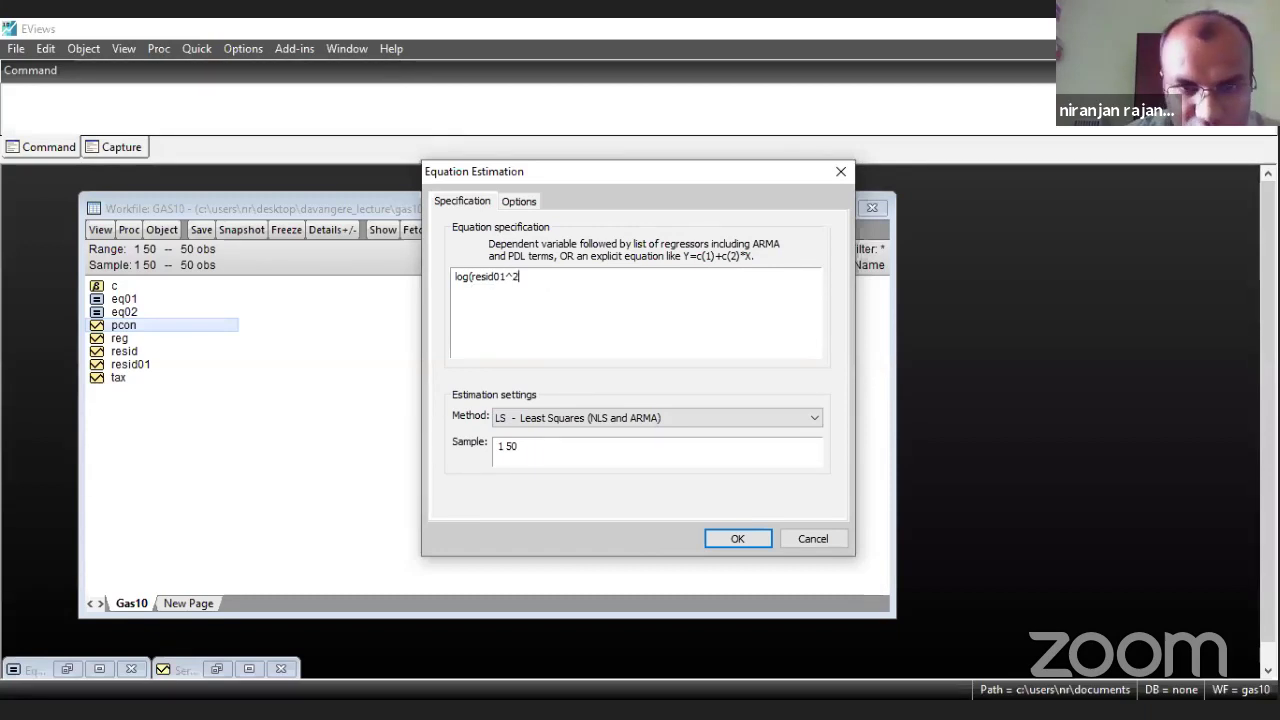
type(") c")
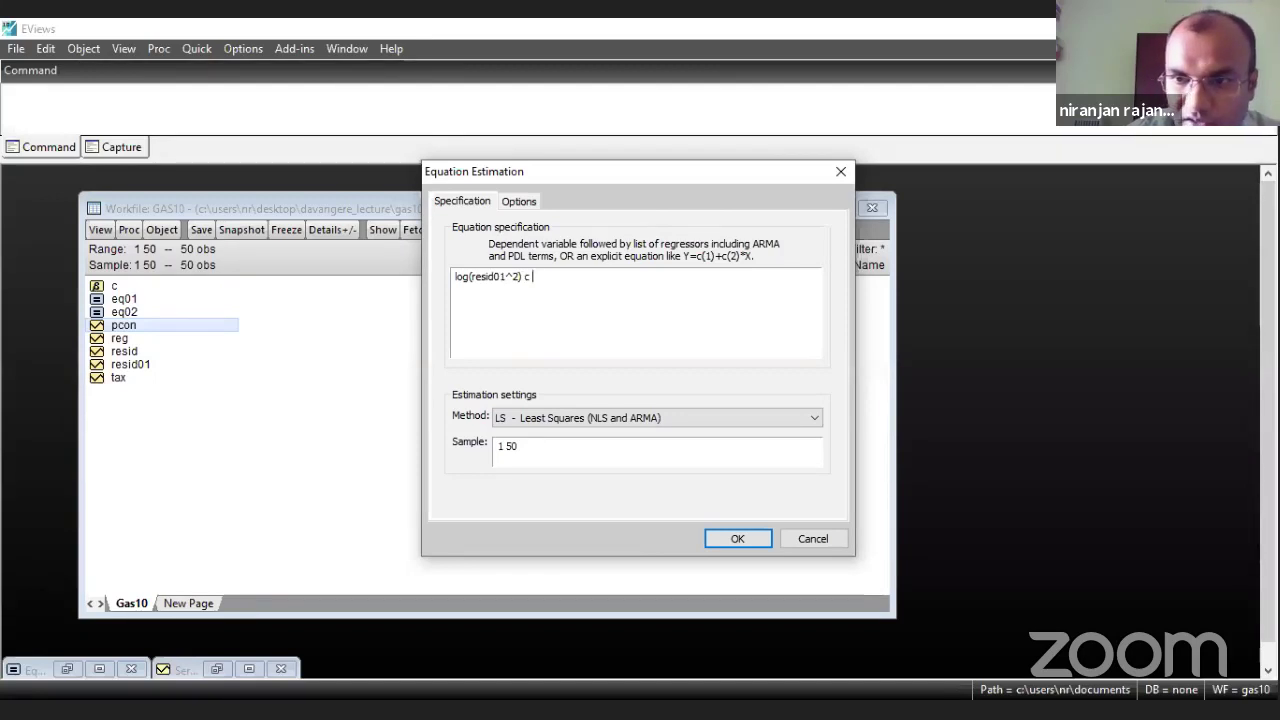
type("reg t")
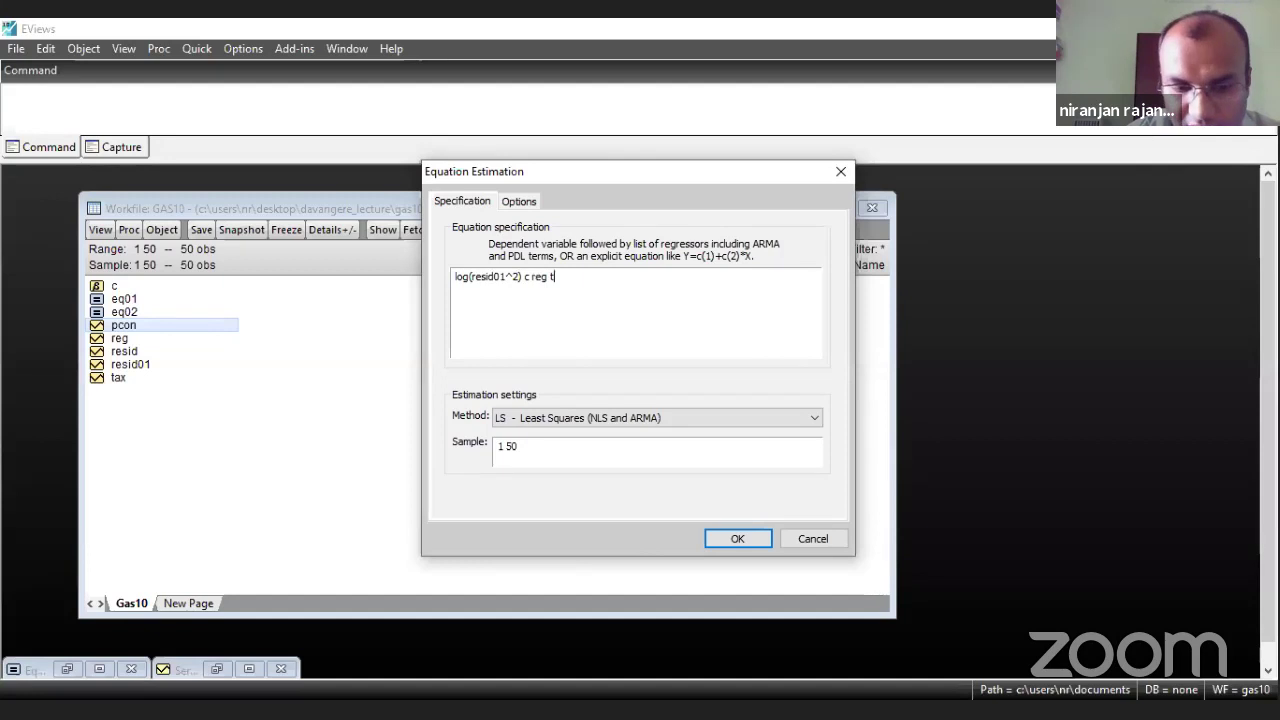
type("ax")
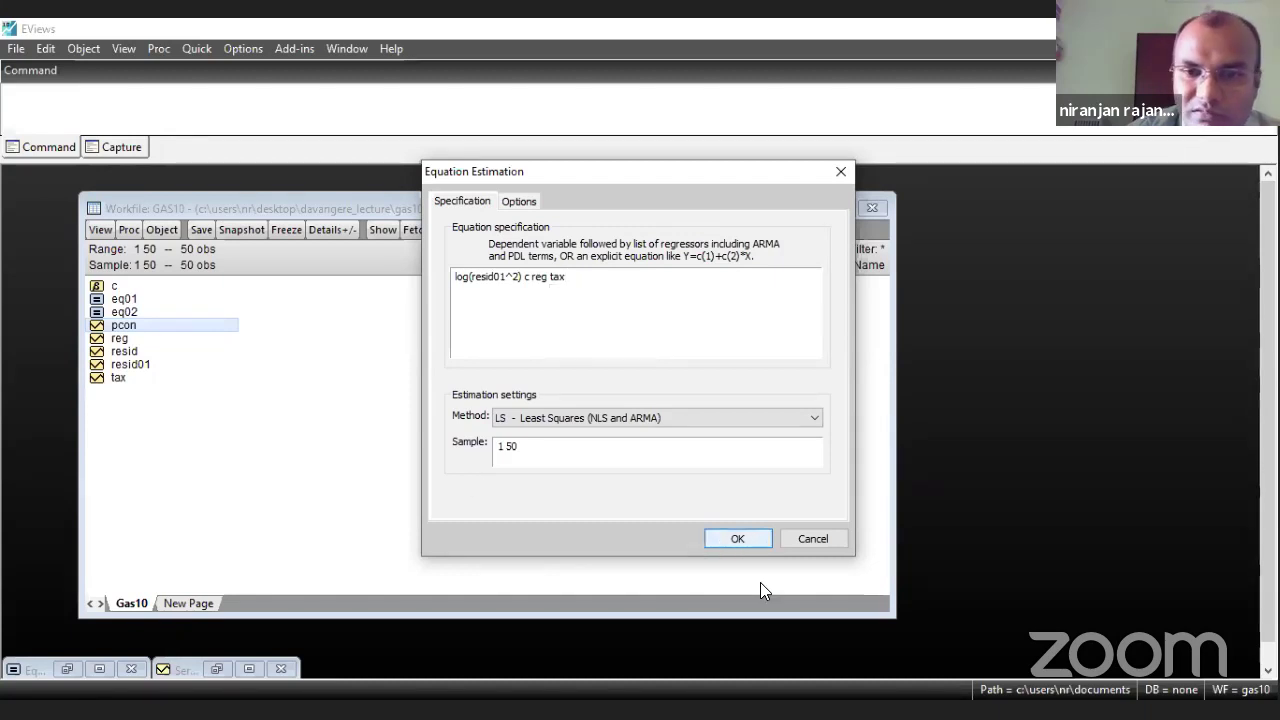
key("Return")
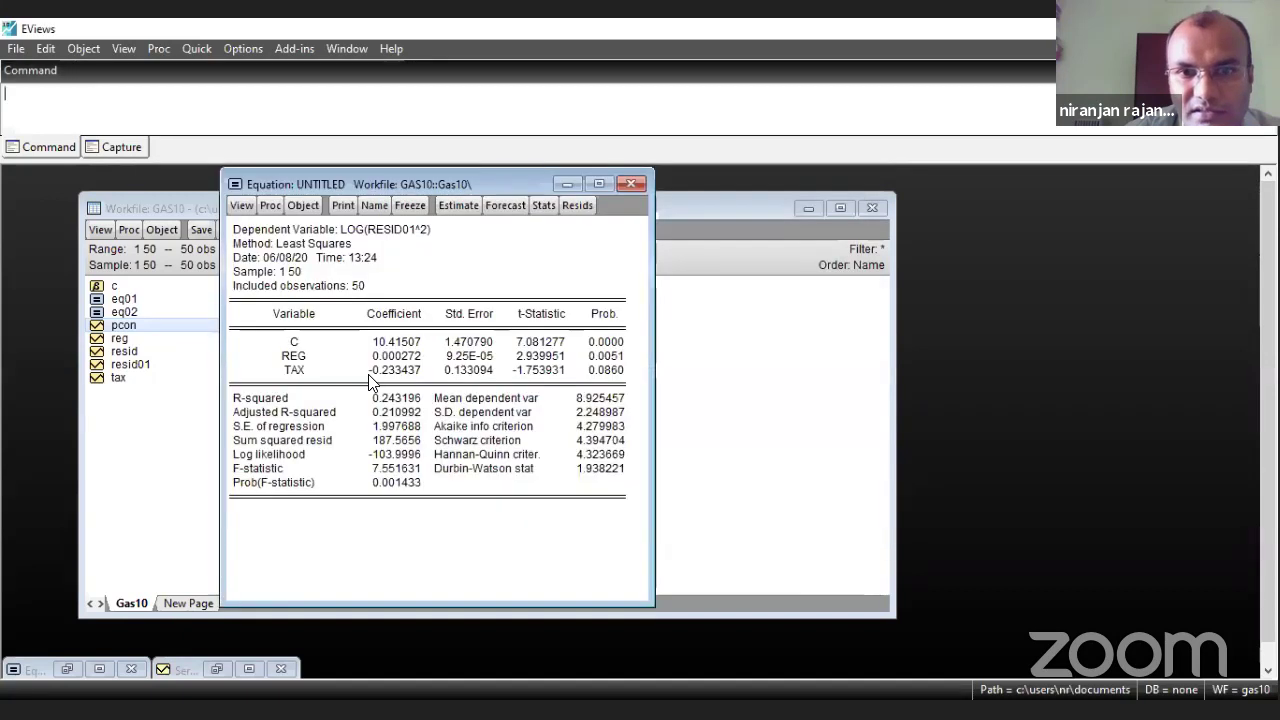
- Examine the REG and TAX probabilities and REG's standard error in the log squared residual regression, and close it, deleting the untitled equation
left_click(621, 358)
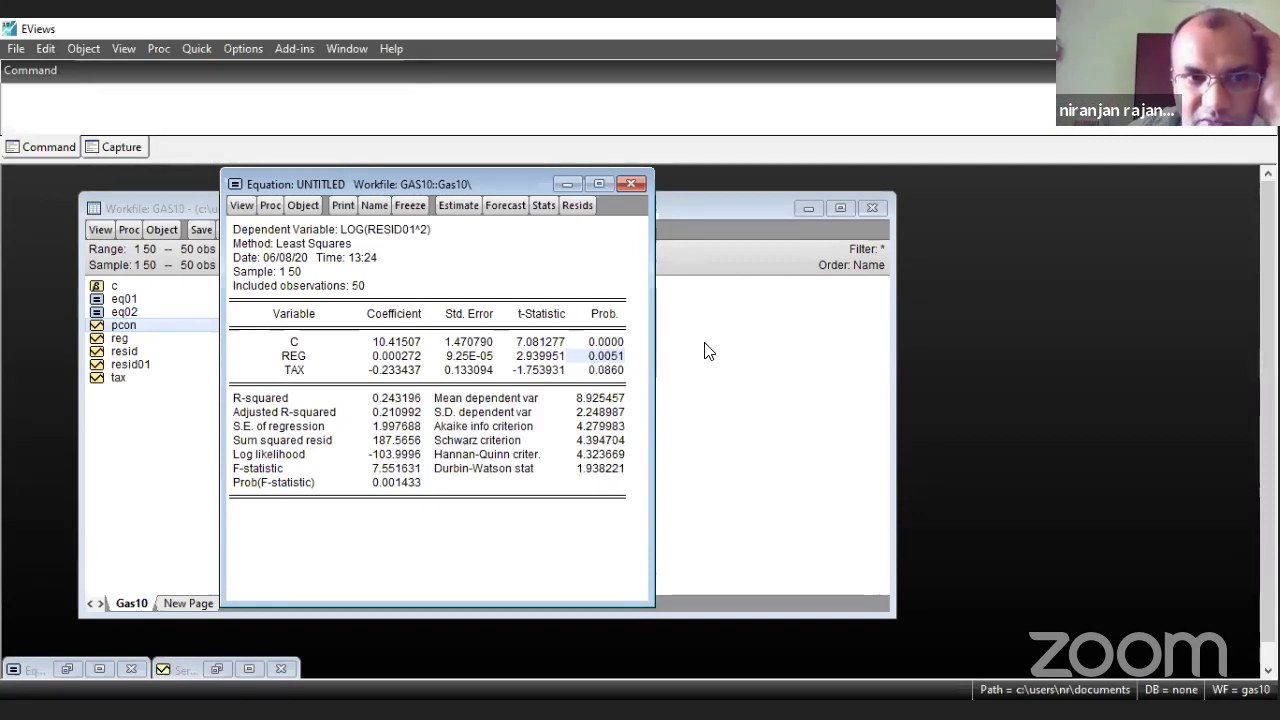
key("Home")
left_click(608, 357)
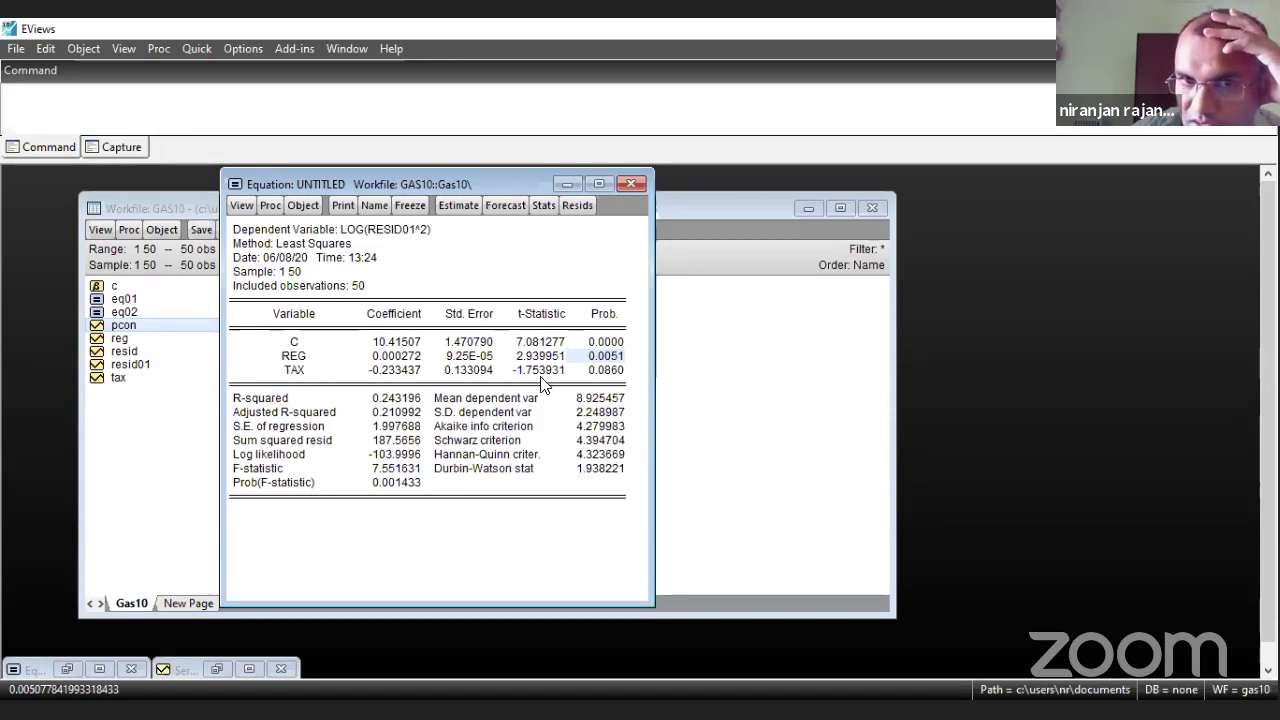
left_click(610, 372)
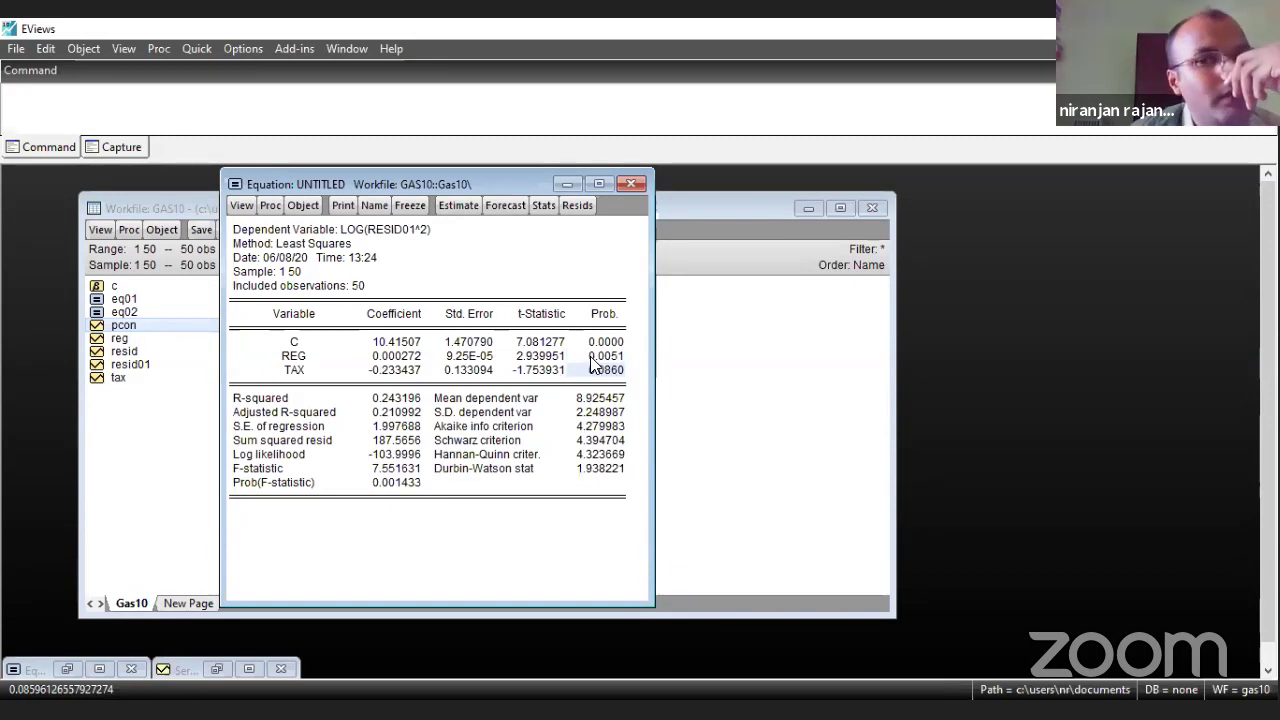
left_click(602, 355)
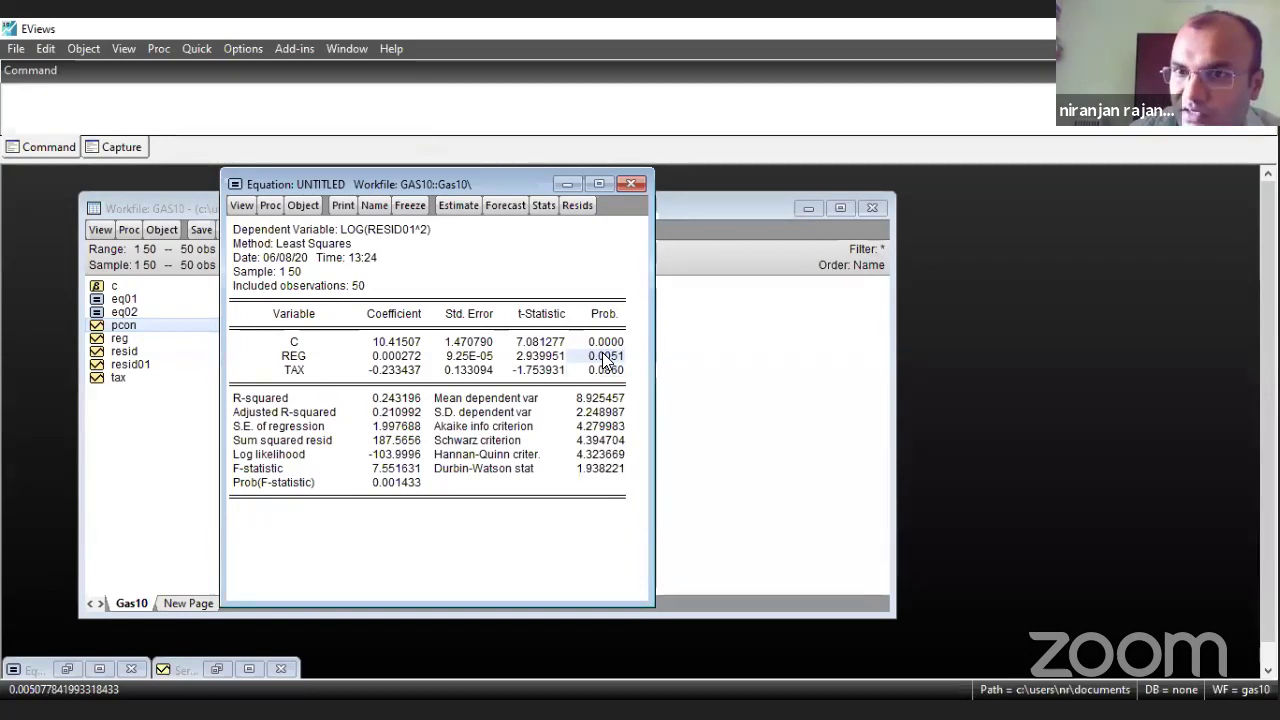
key("Left")
key("Left")
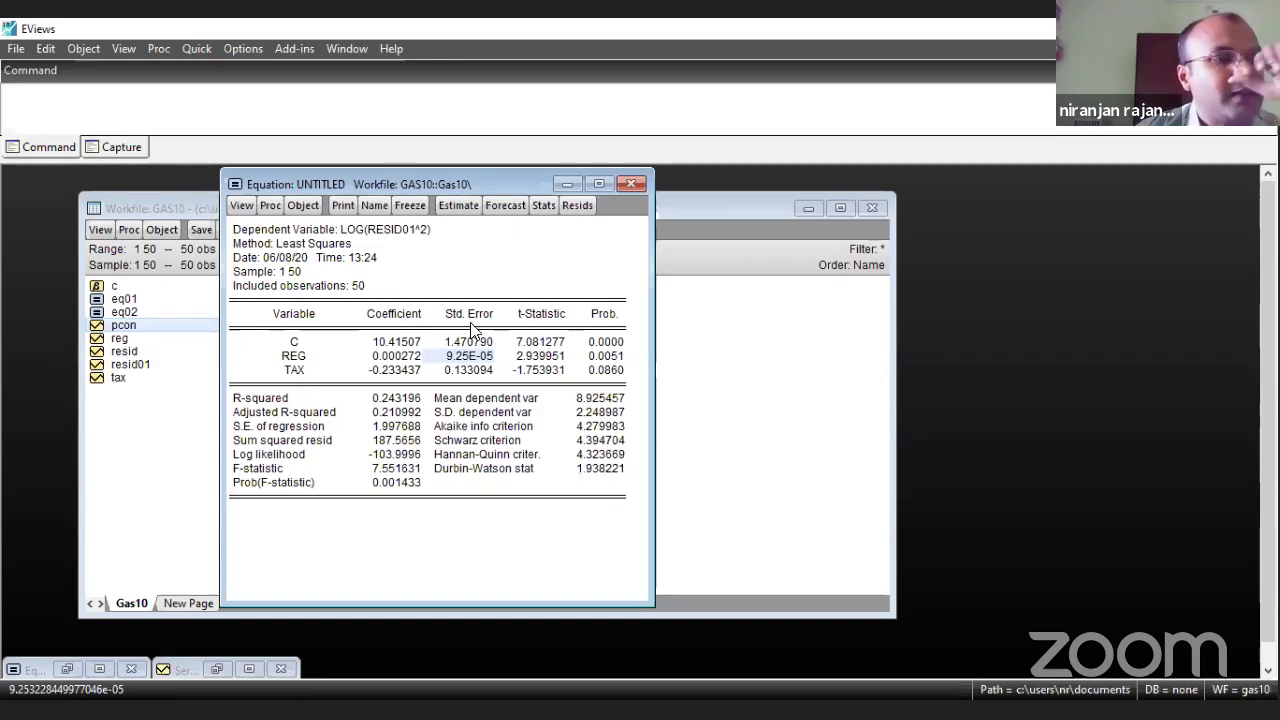
left_click(630, 185)
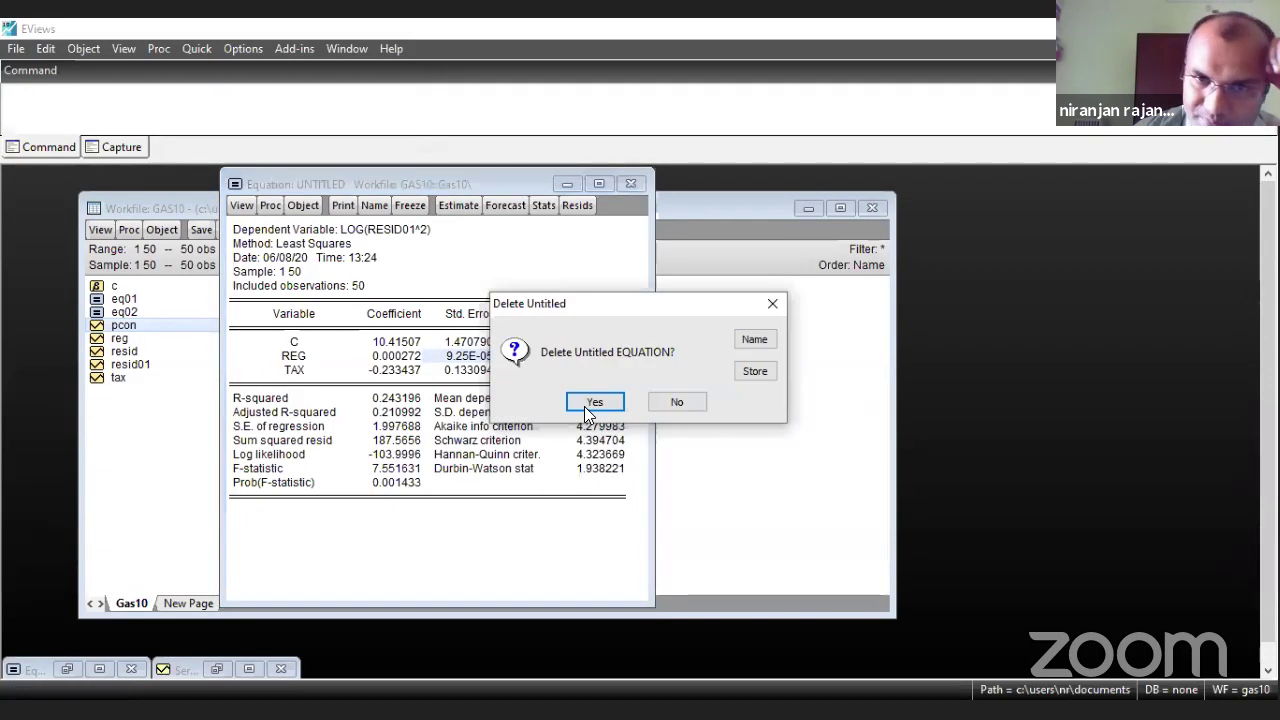
left_click(594, 403)
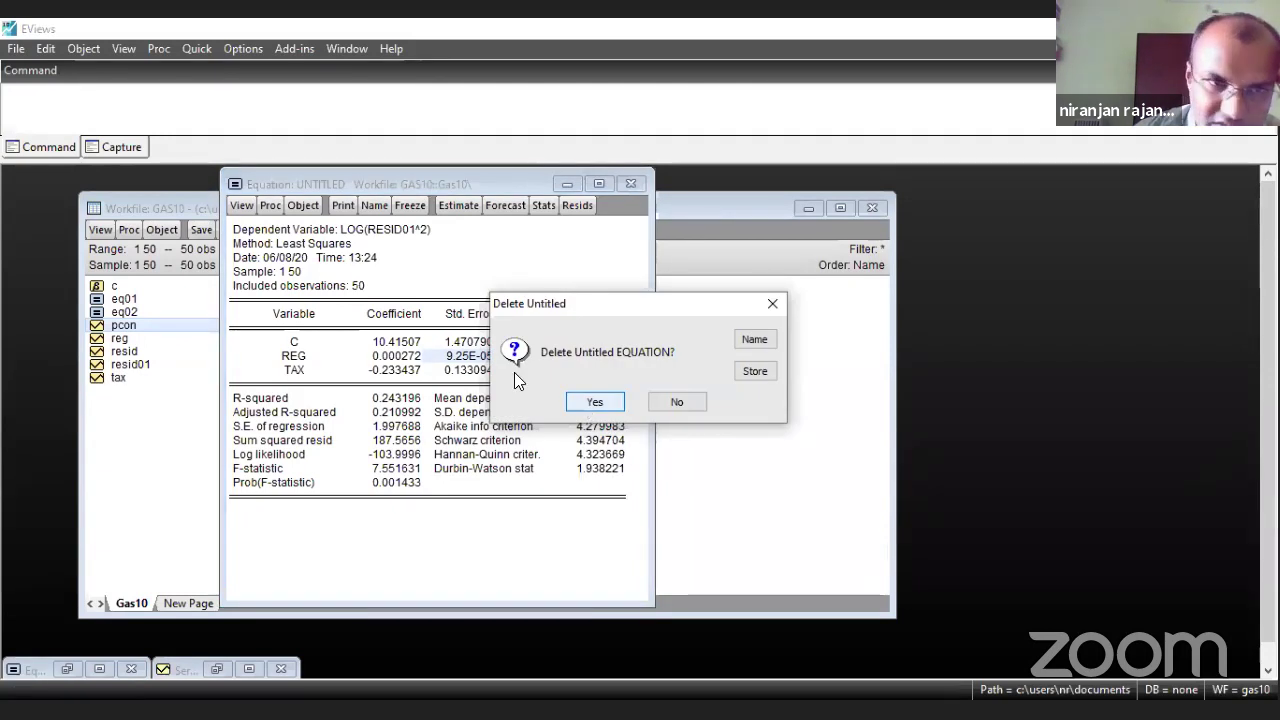
- Estimate the original gas regression again by least squares, specified as pcon c reg tax
left_click(198, 48)
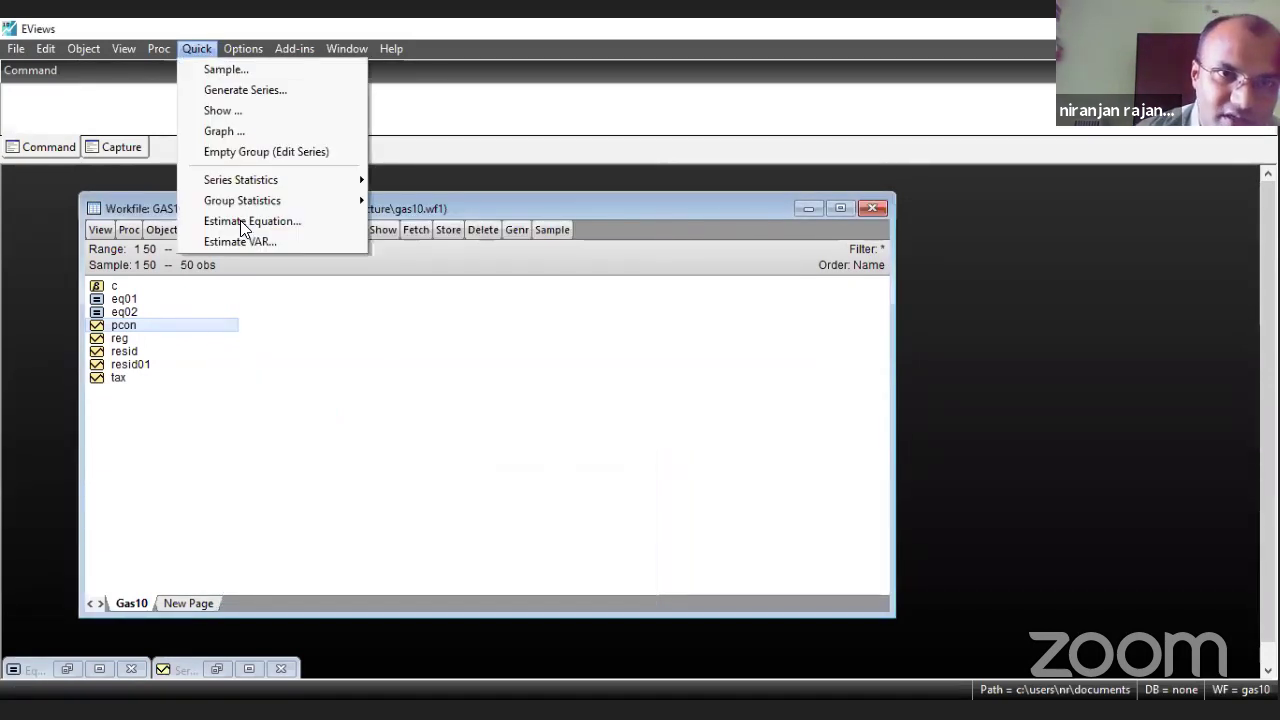
left_click(280, 220)
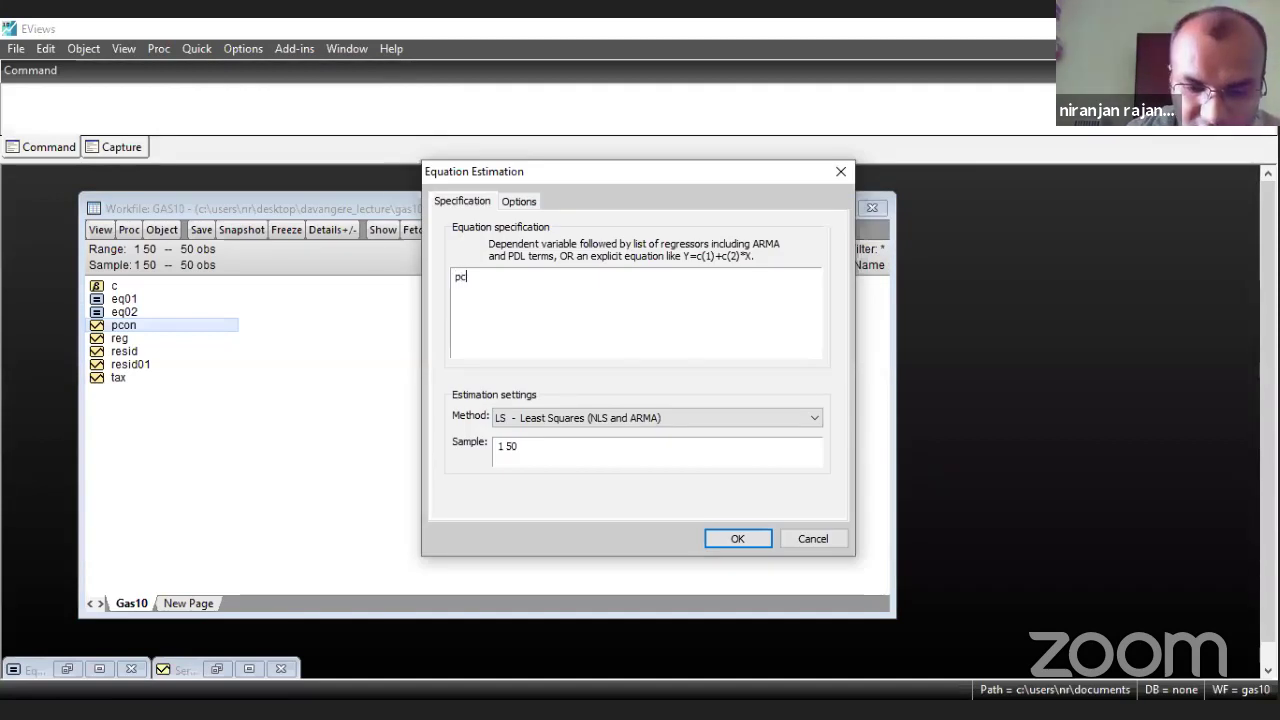
type("pcon c reg tx")
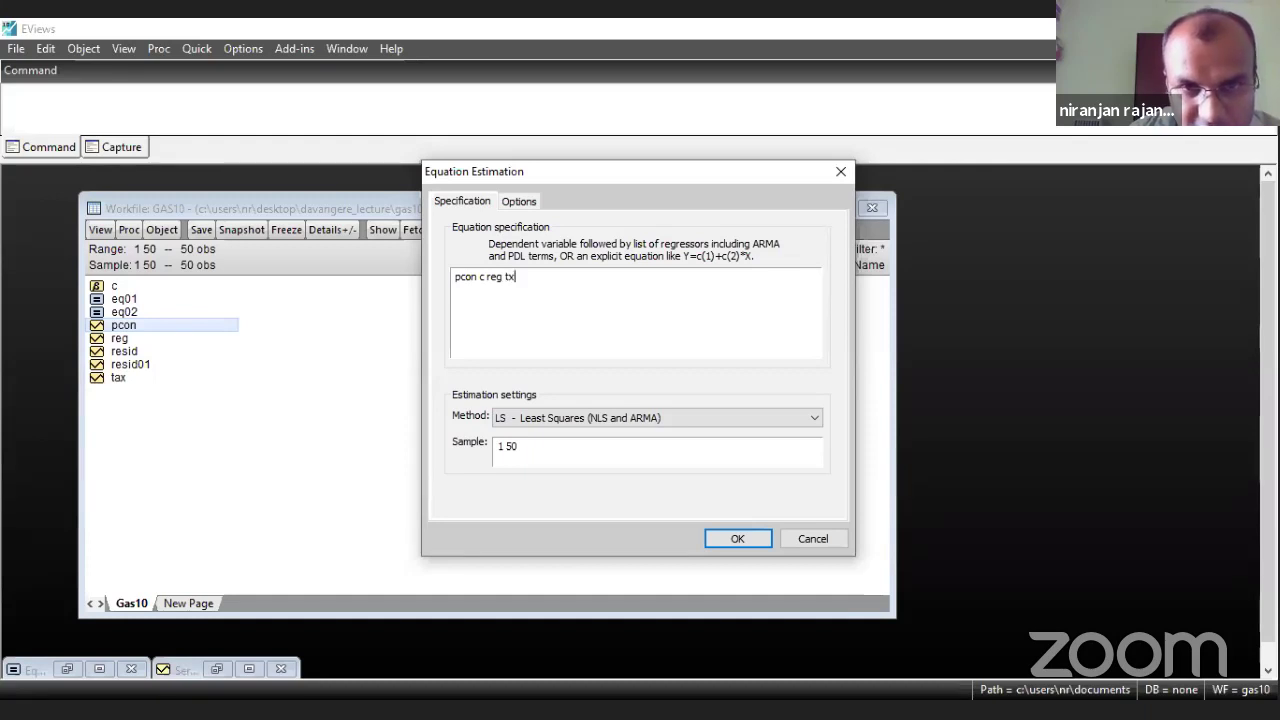
key("BackSpace")
type("ax")
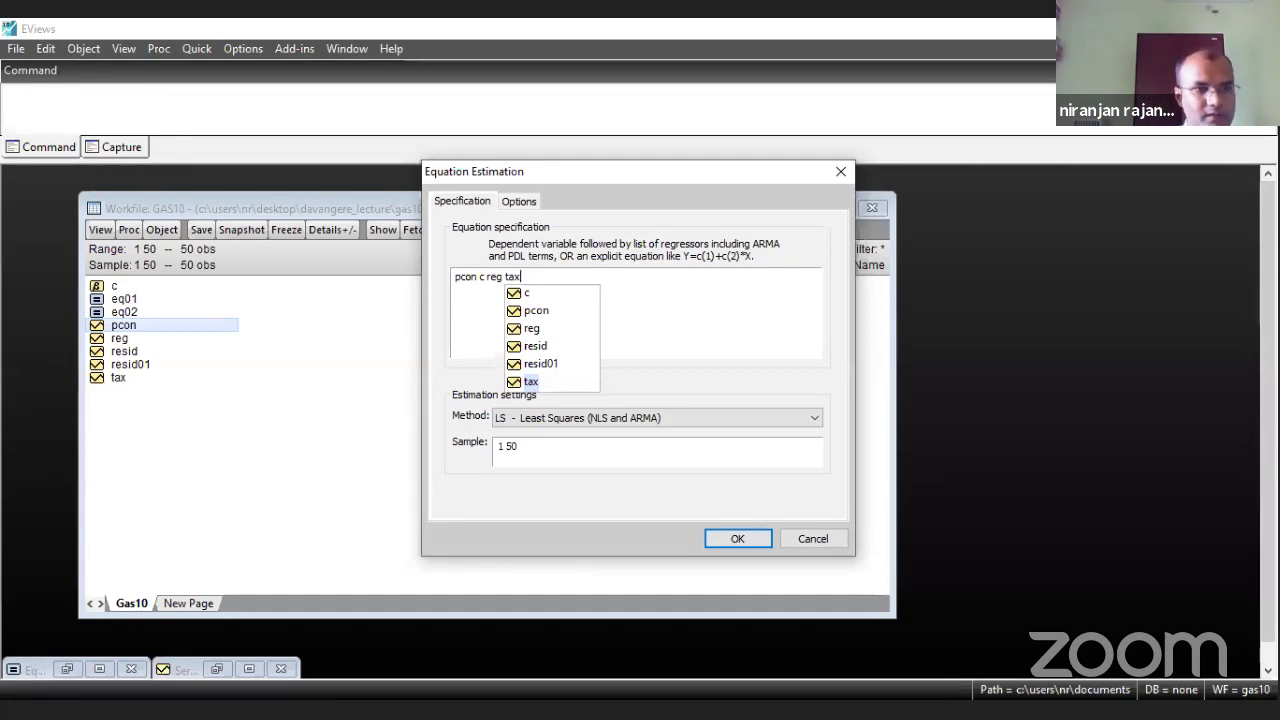
left_click(644, 314)
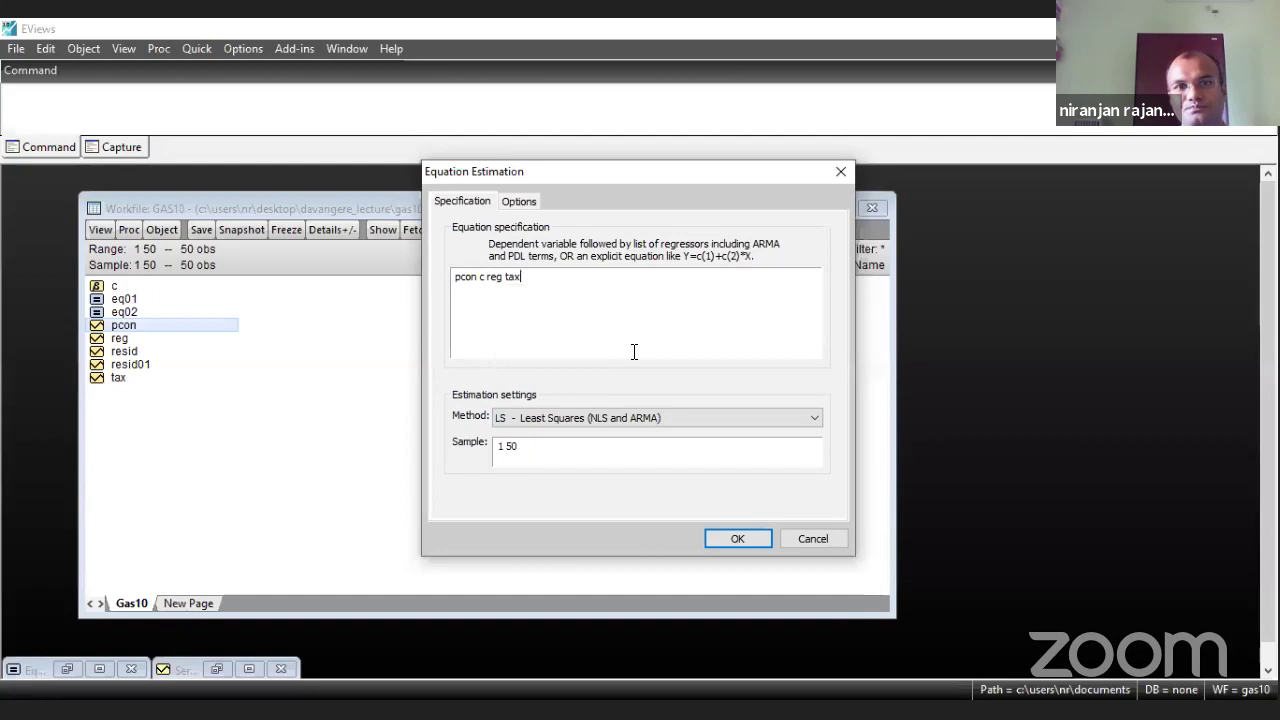
left_click(722, 534)
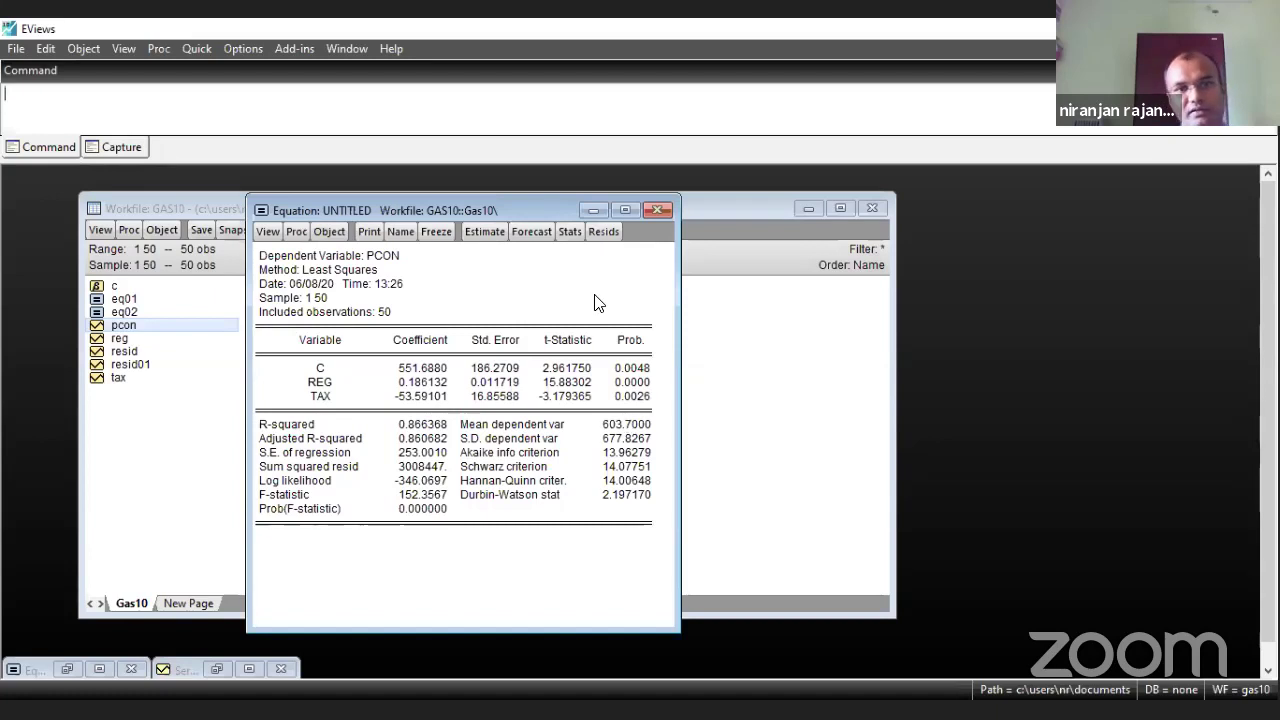
- Run the White heteroskedasticity test with cross terms on the gas regression and check the Obs*R-squared probability
left_click(266, 231)
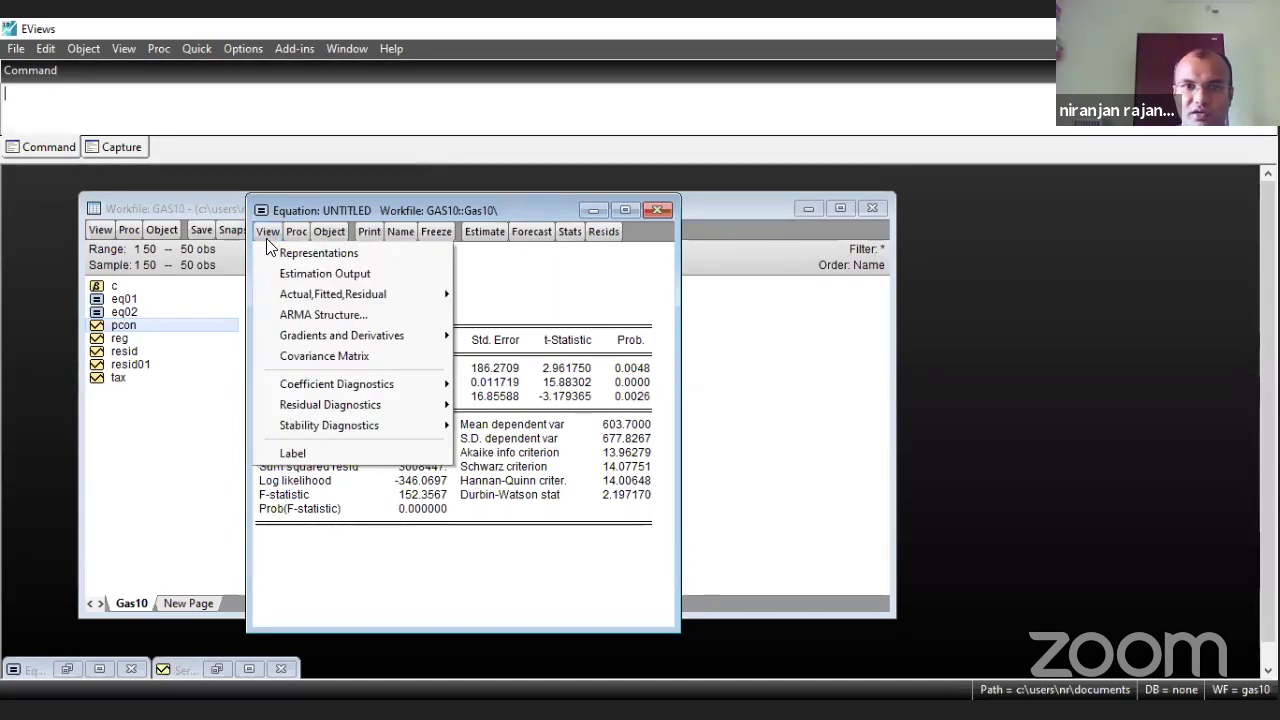
mouse_move(319, 413)
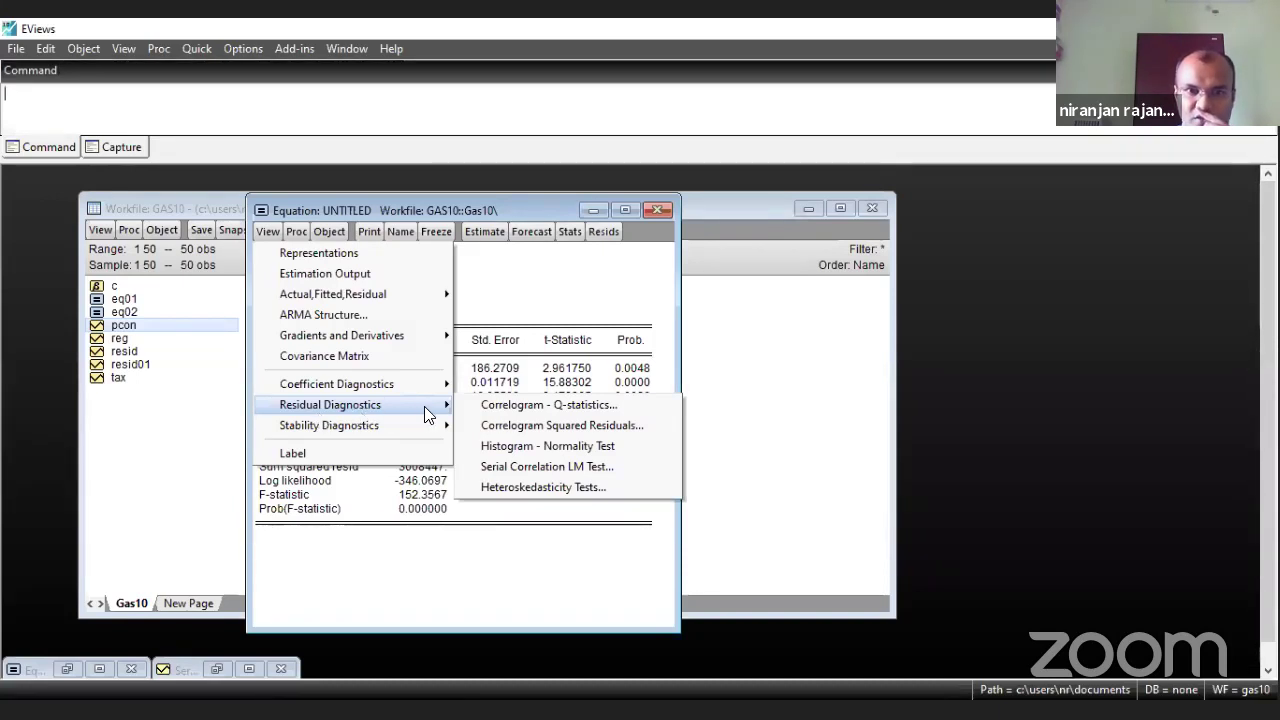
left_click(546, 487)
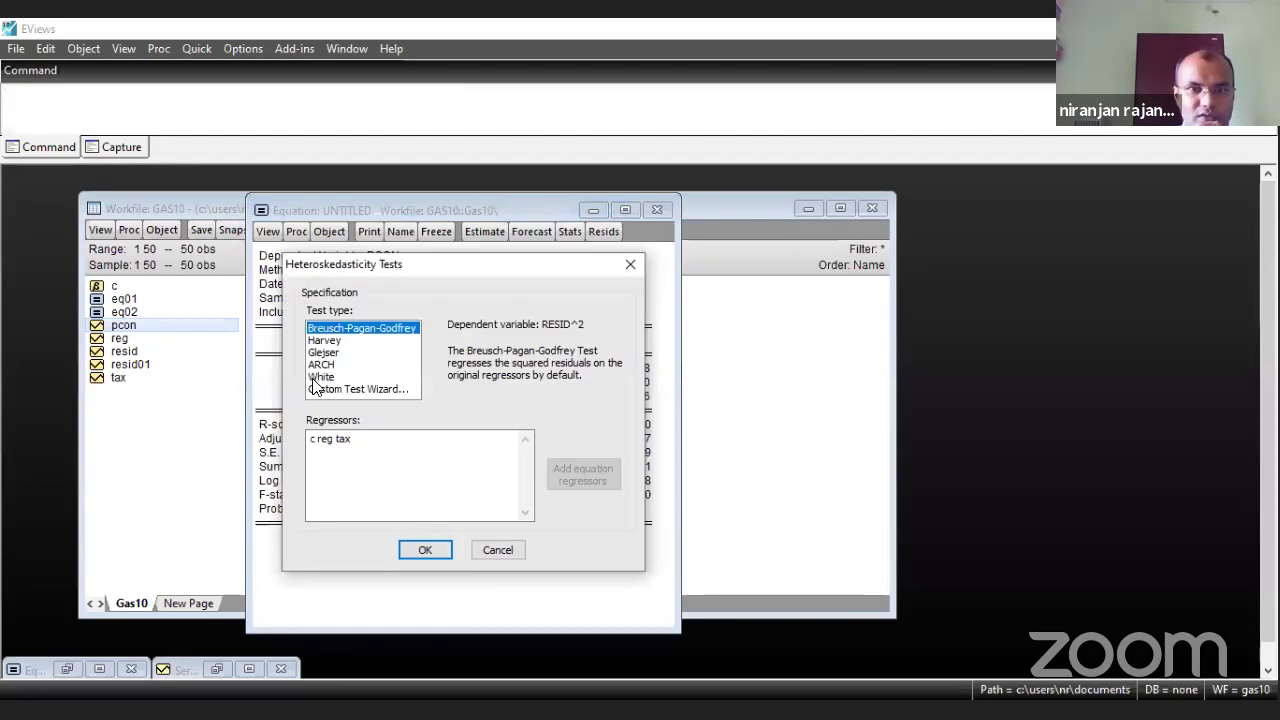
left_click(318, 378)
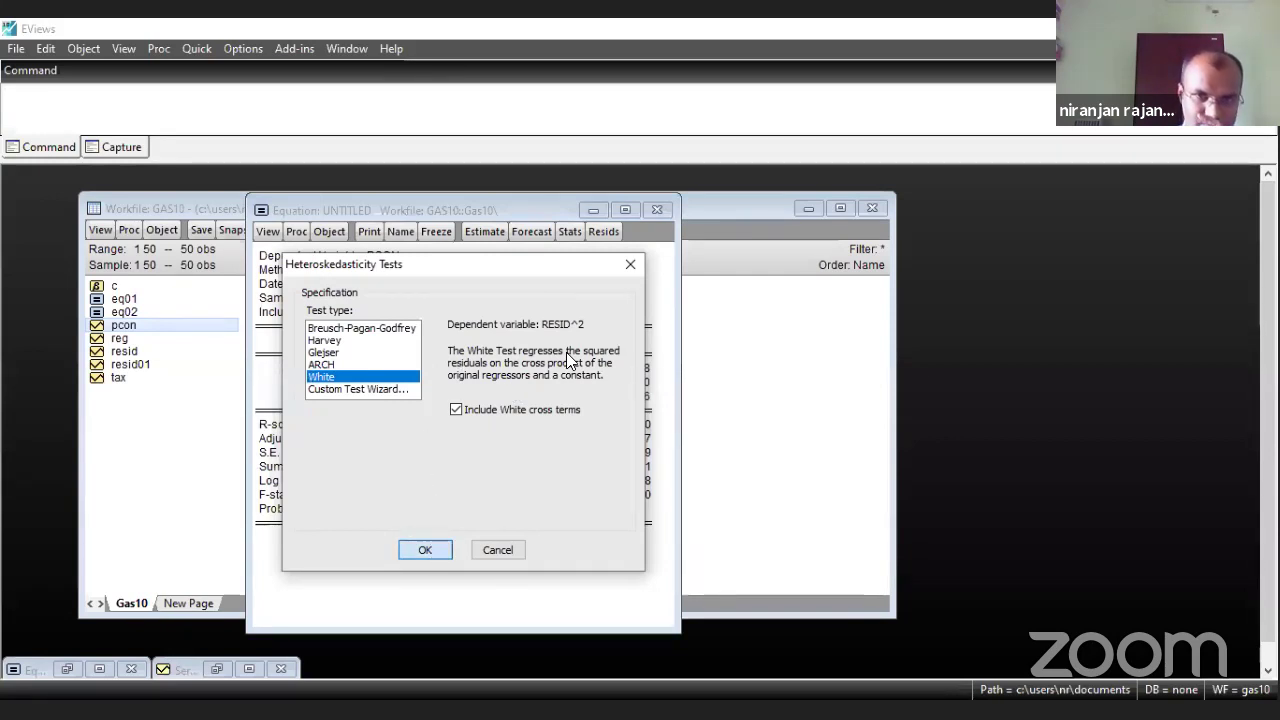
key("Return")
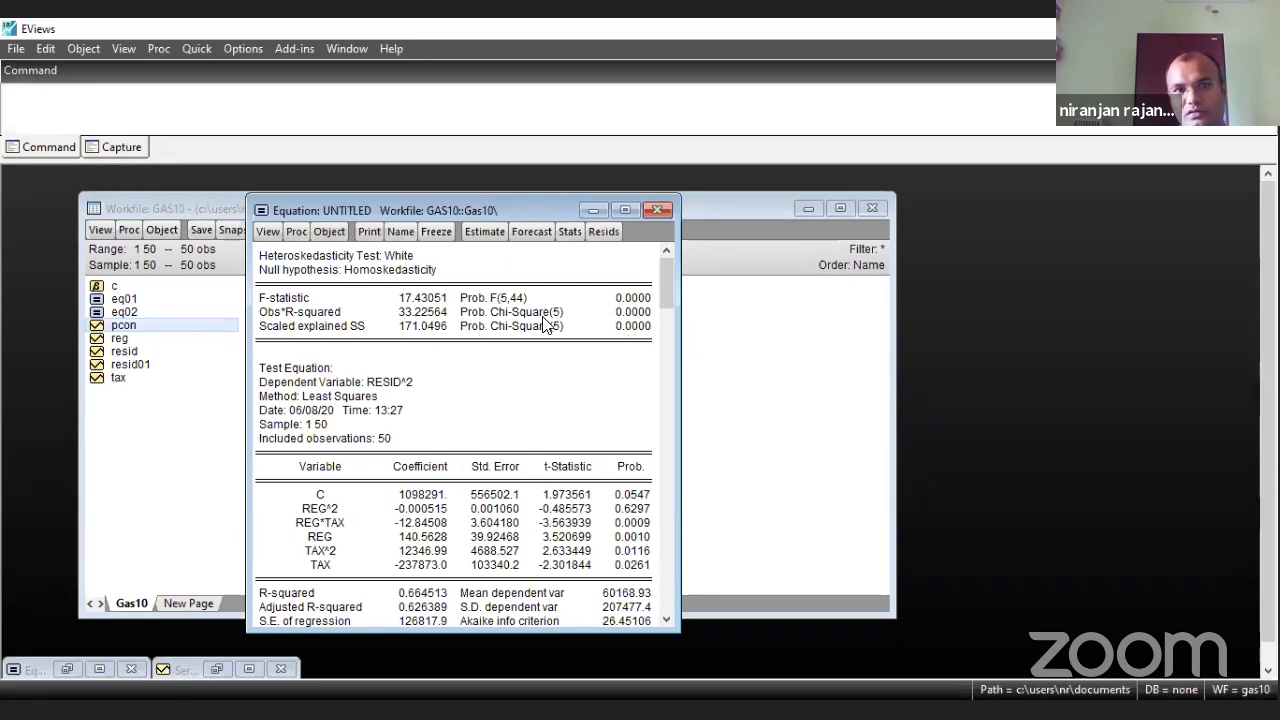
left_click(626, 313)
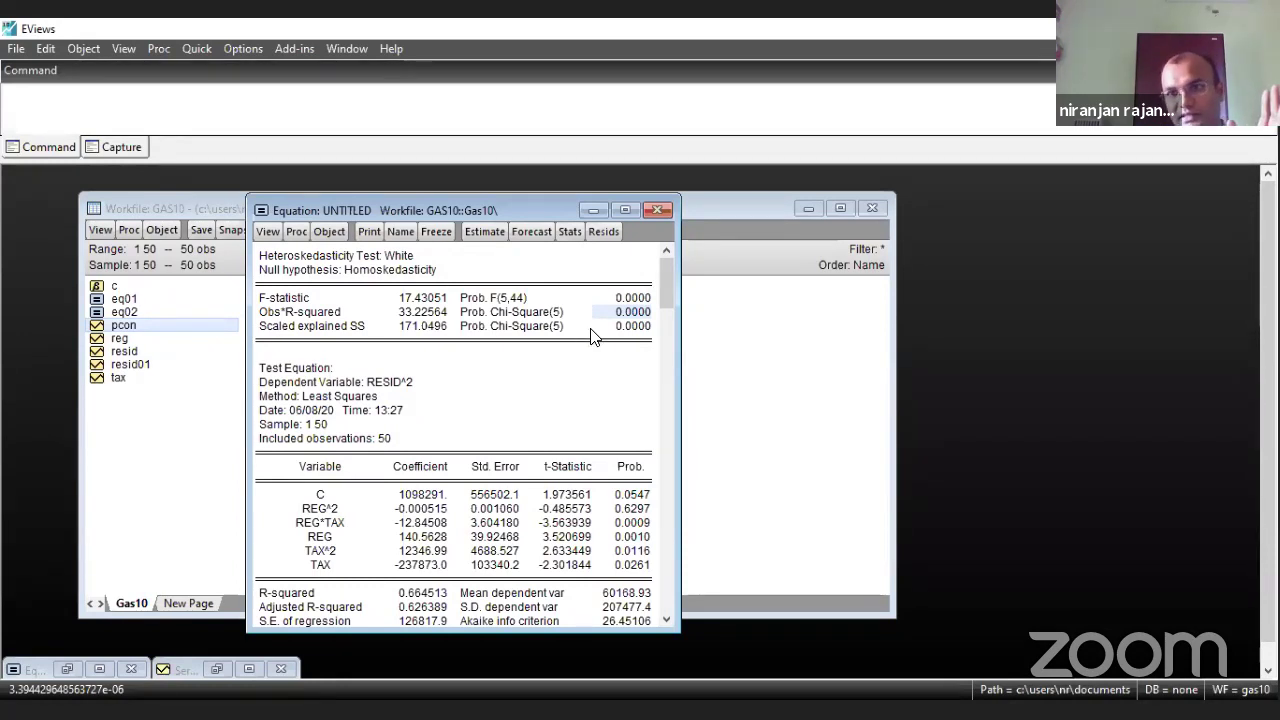
- Discard the untitled equation and estimate the gas regression again by least squares, specified as pcon c reg tax
left_click(660, 211)
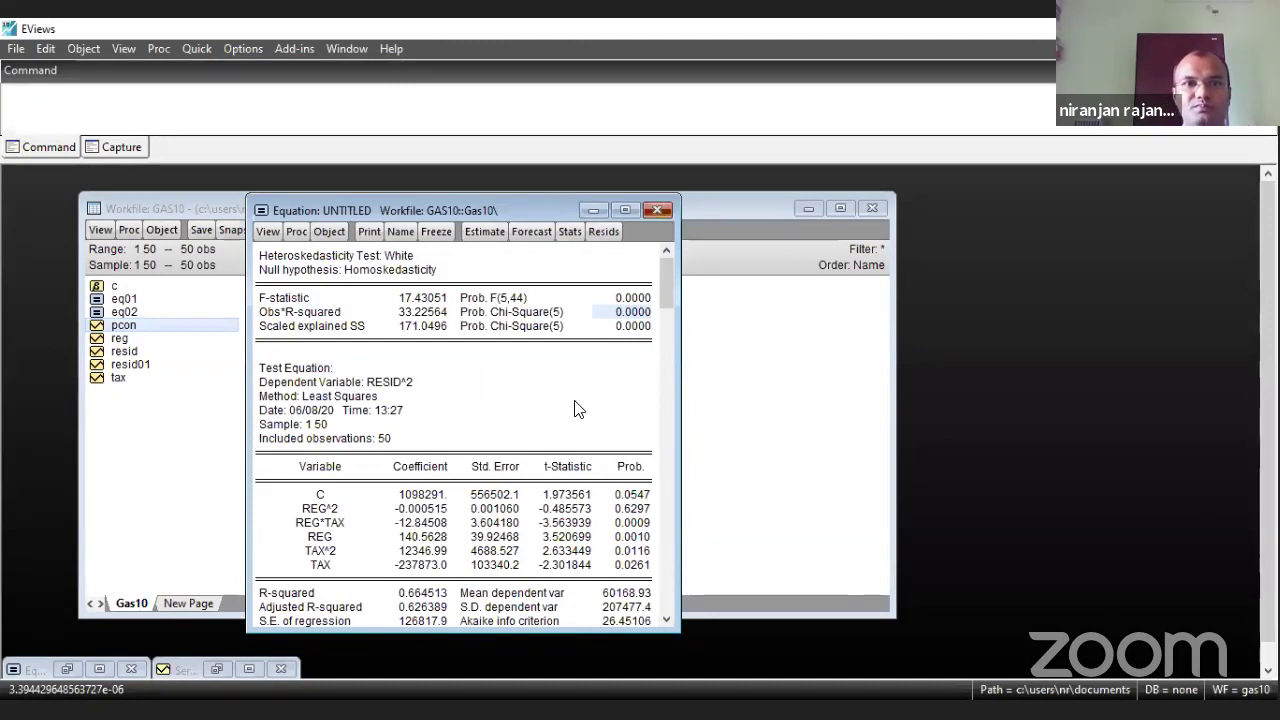
left_click(586, 401)
left_click(204, 52)
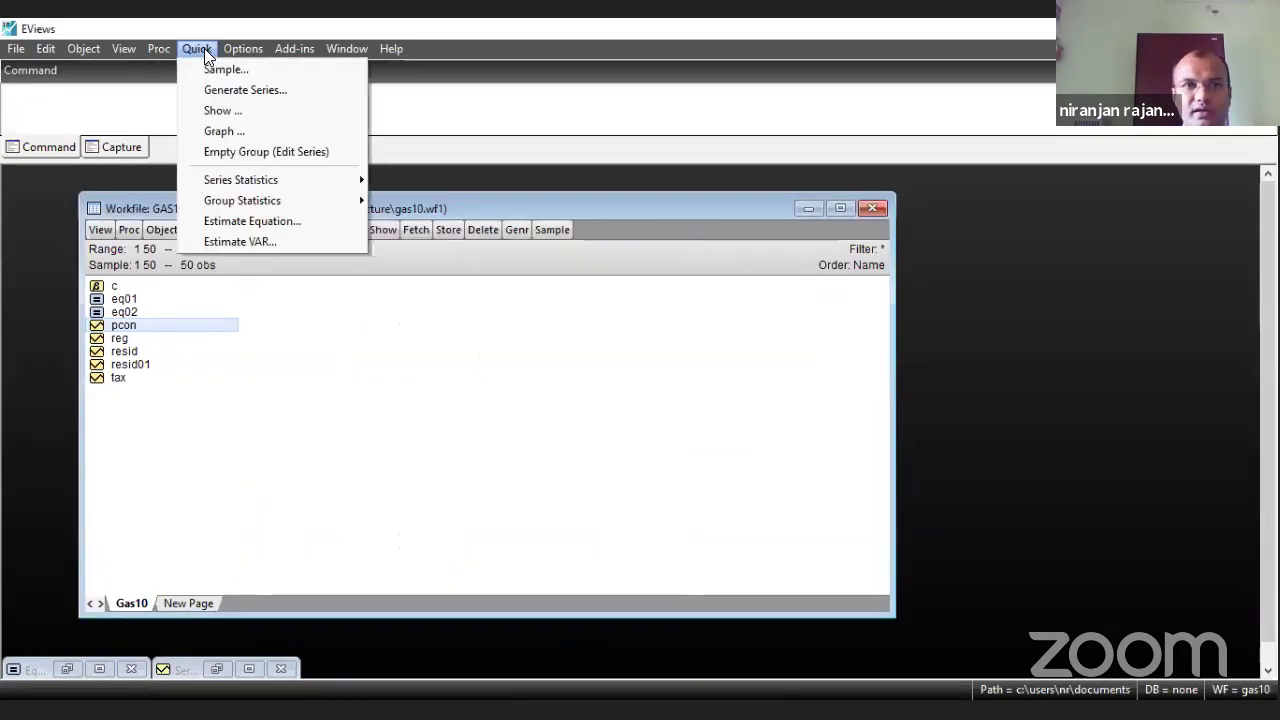
left_click(248, 222)
type("pcon c reg tax")
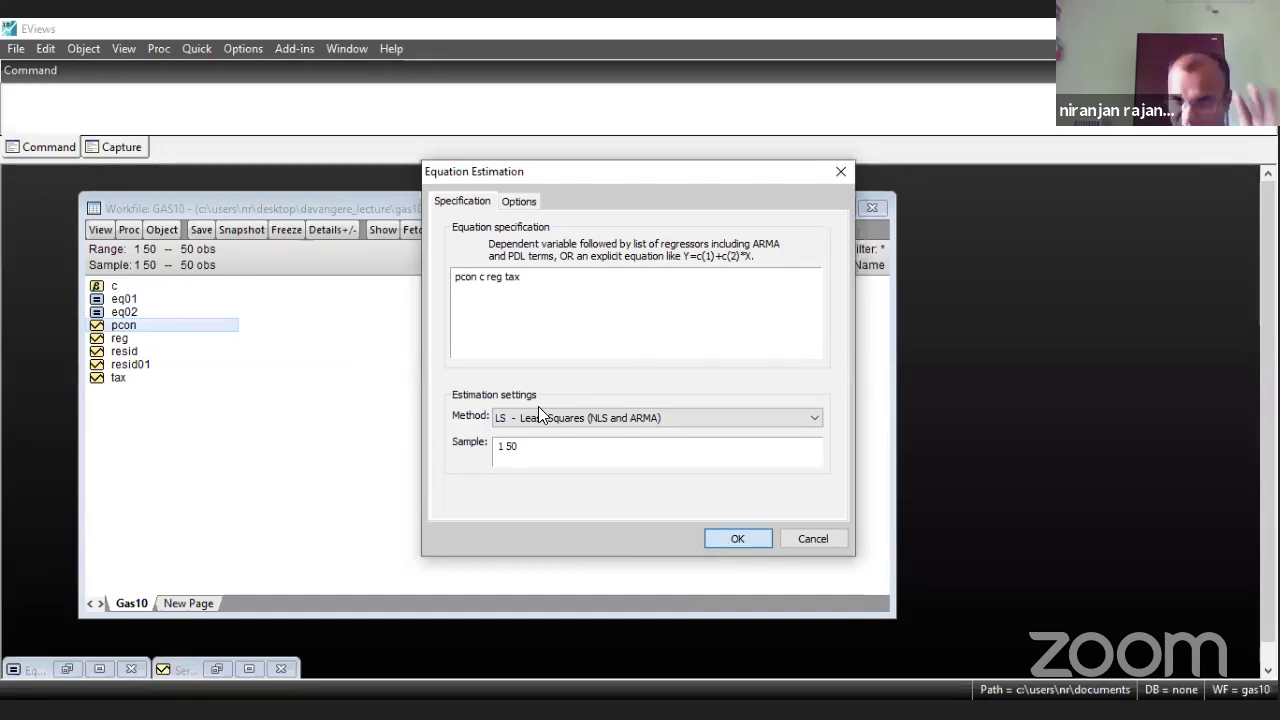
key("Return")
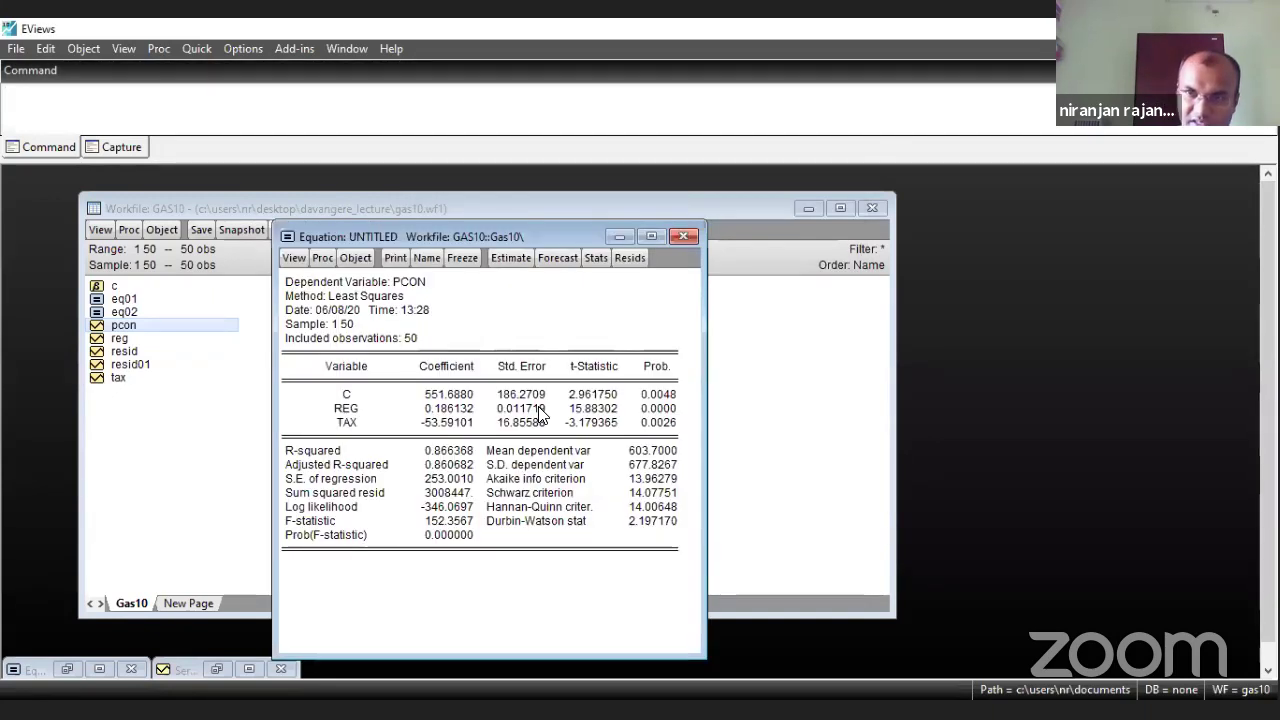
- Repeat the White test with cross terms on the re-estimated gas regression and examine its chi-square label and Obs*R-squared probability
left_click(296, 257)
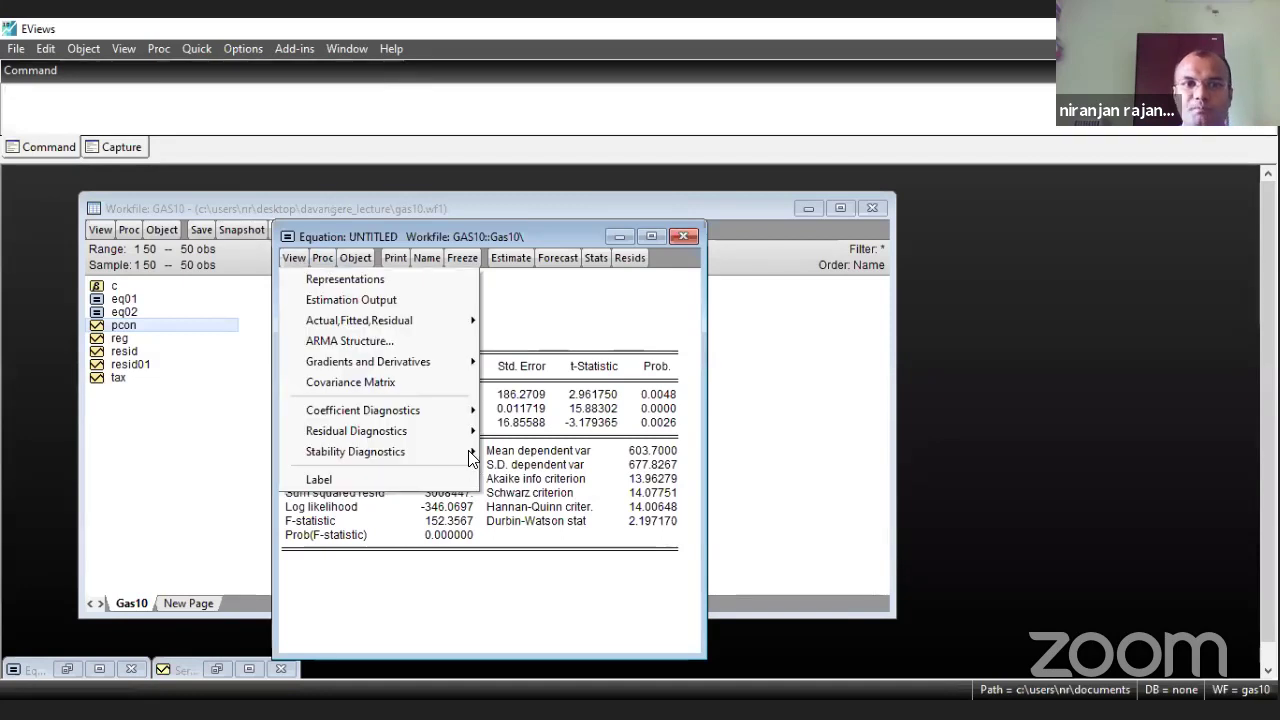
left_click(410, 432)
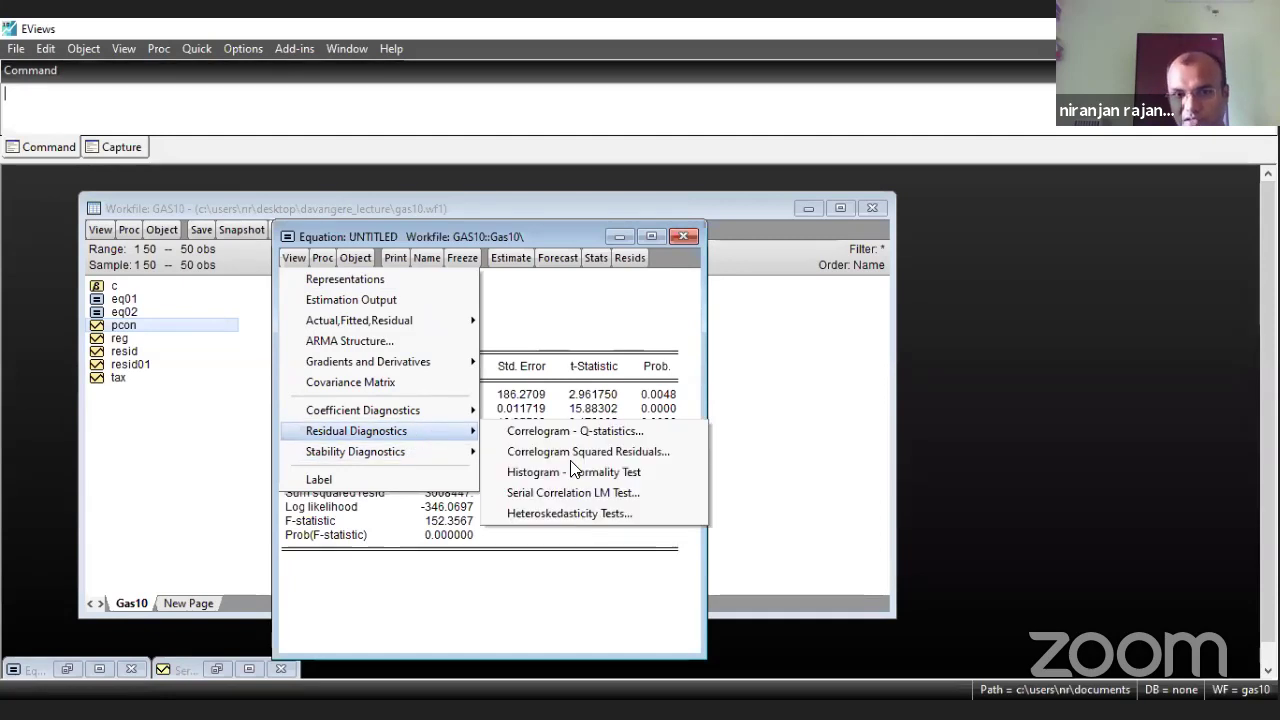
left_click(581, 517)
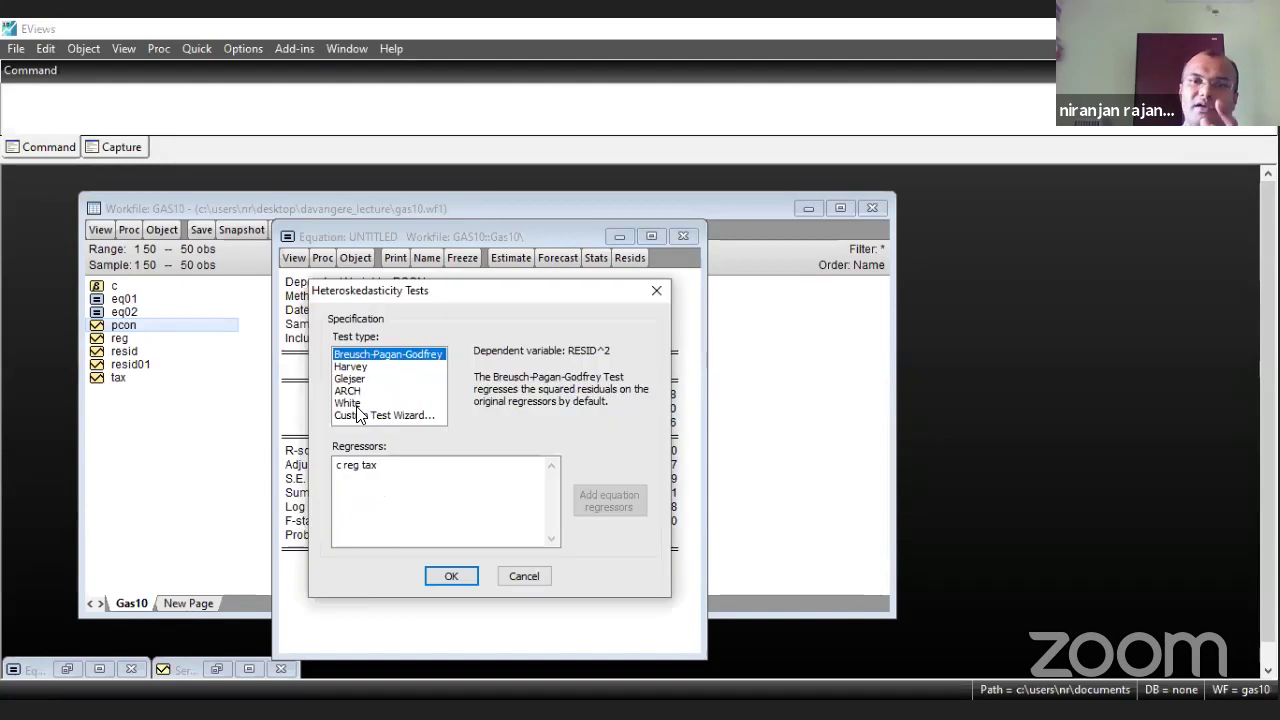
left_click(350, 404)
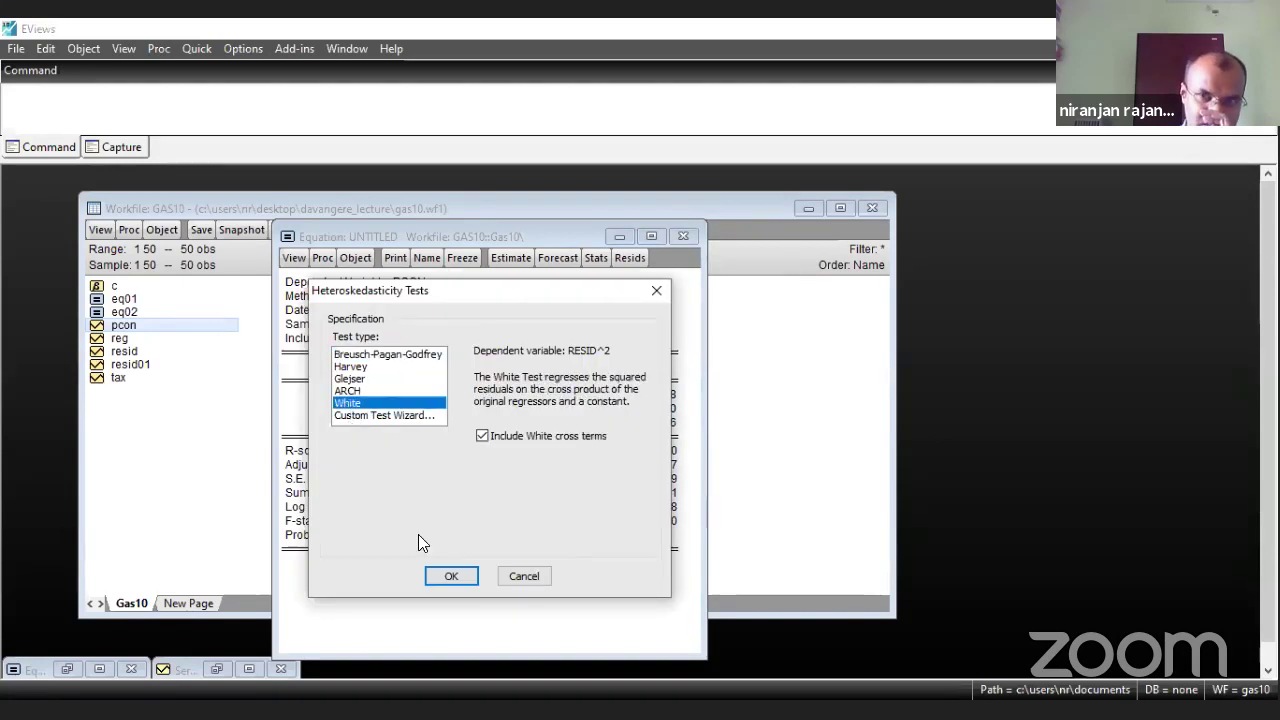
left_click(449, 585)
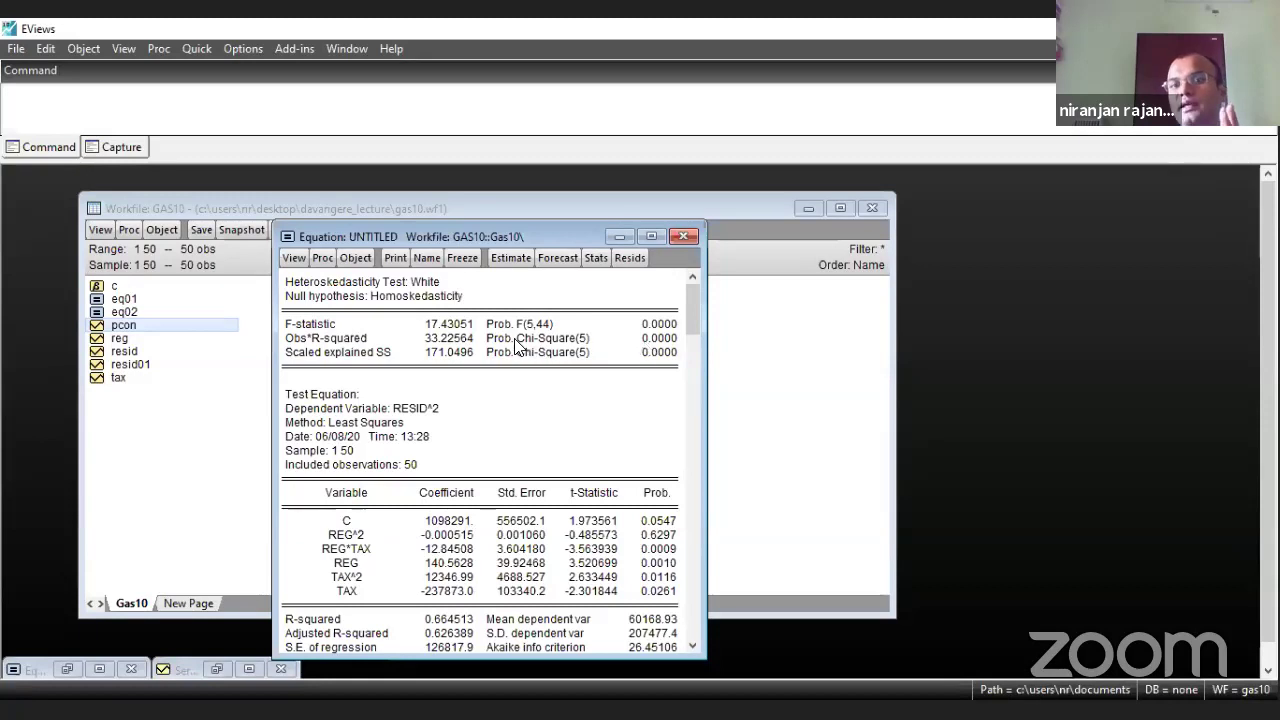
left_click(570, 344)
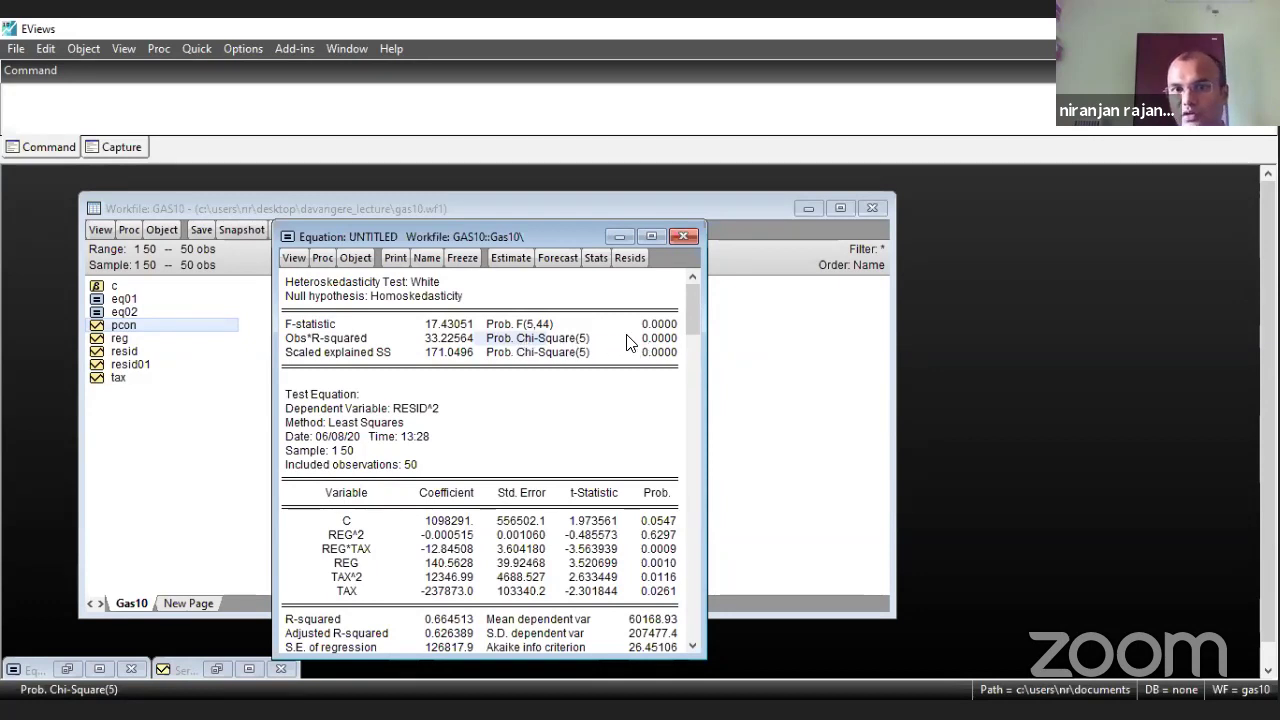
left_click(658, 340)
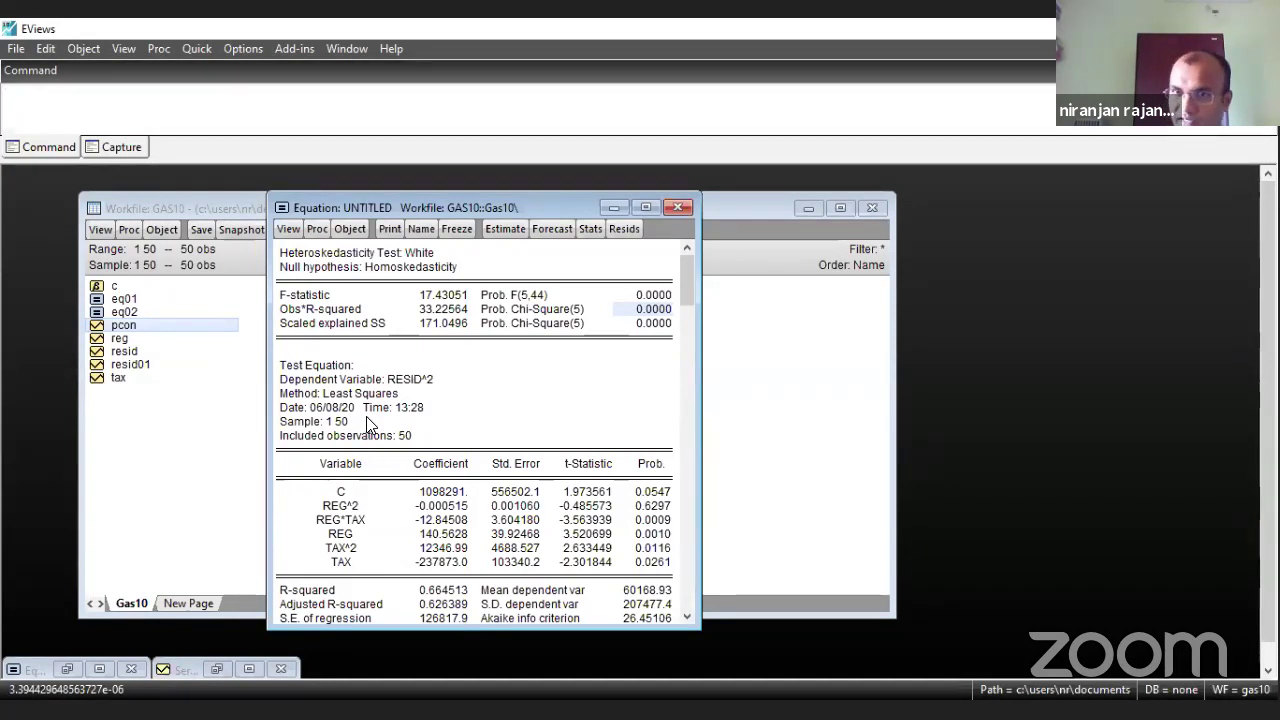
- Begin a new least squares equation for the squared residuals, specified with resid^2 c reg^2
left_click(234, 50)
left_click(197, 48)
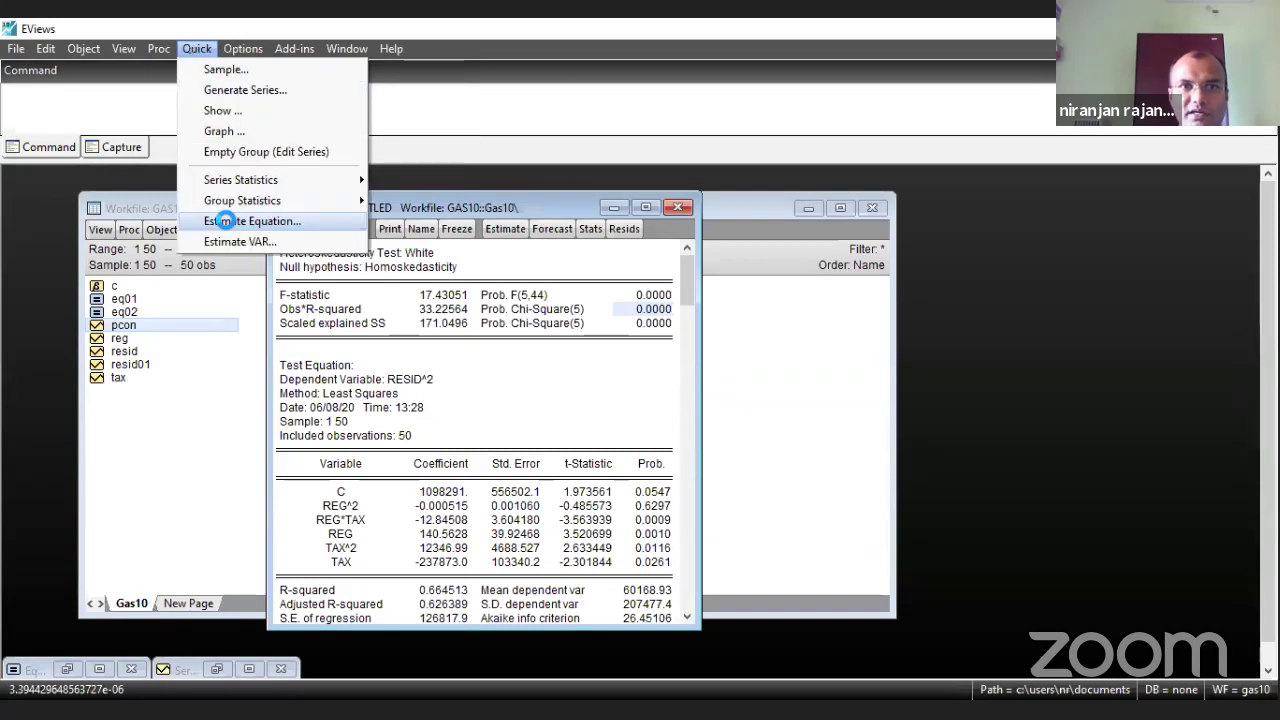
left_click(232, 220)
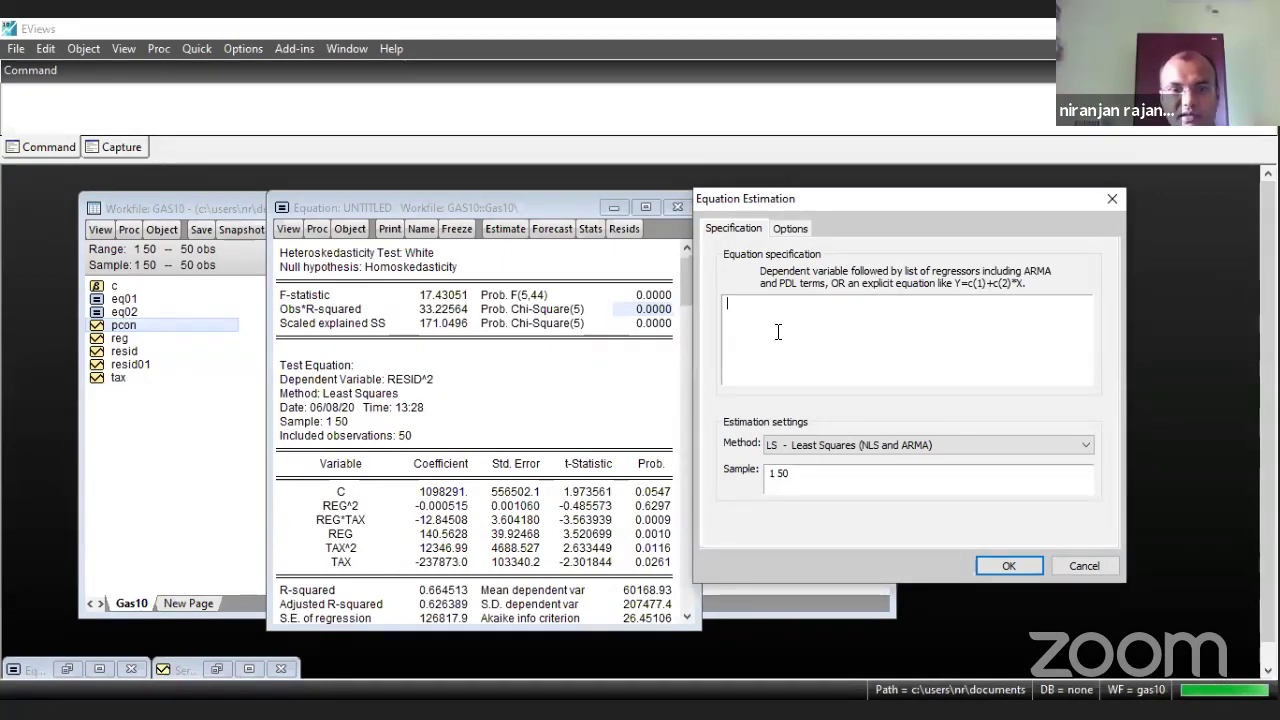
type("resid")
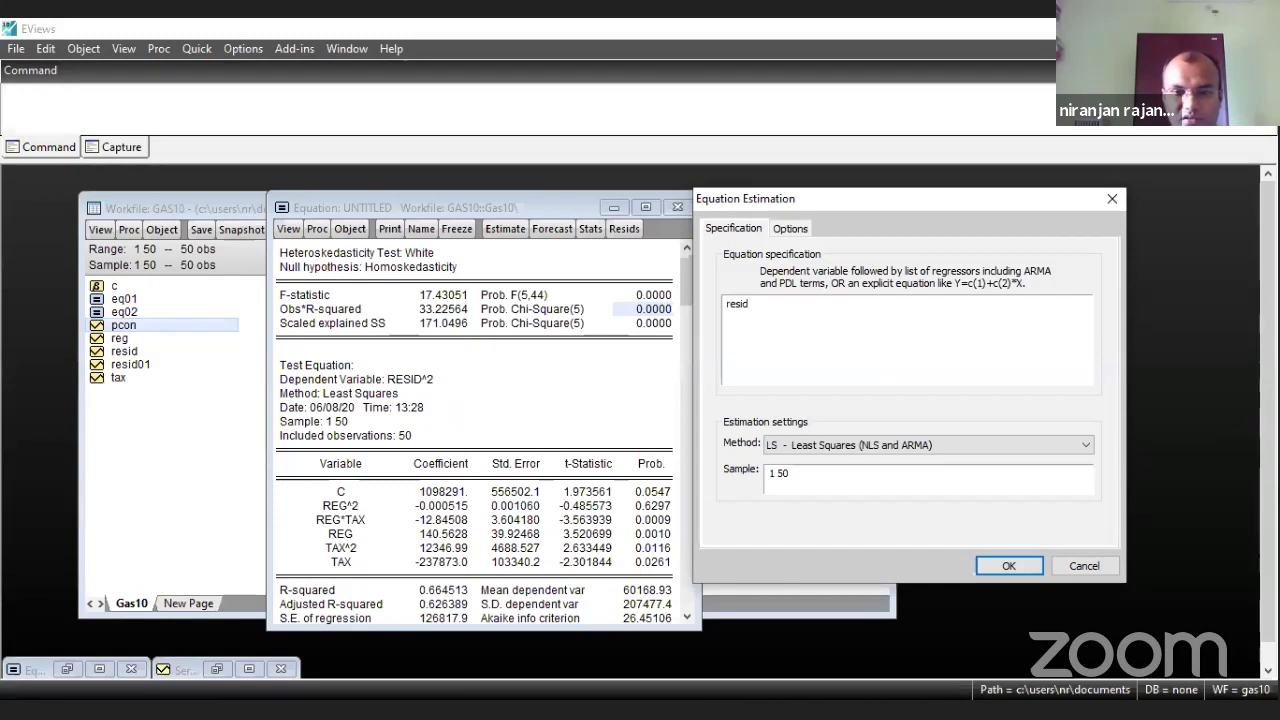
type("^2")
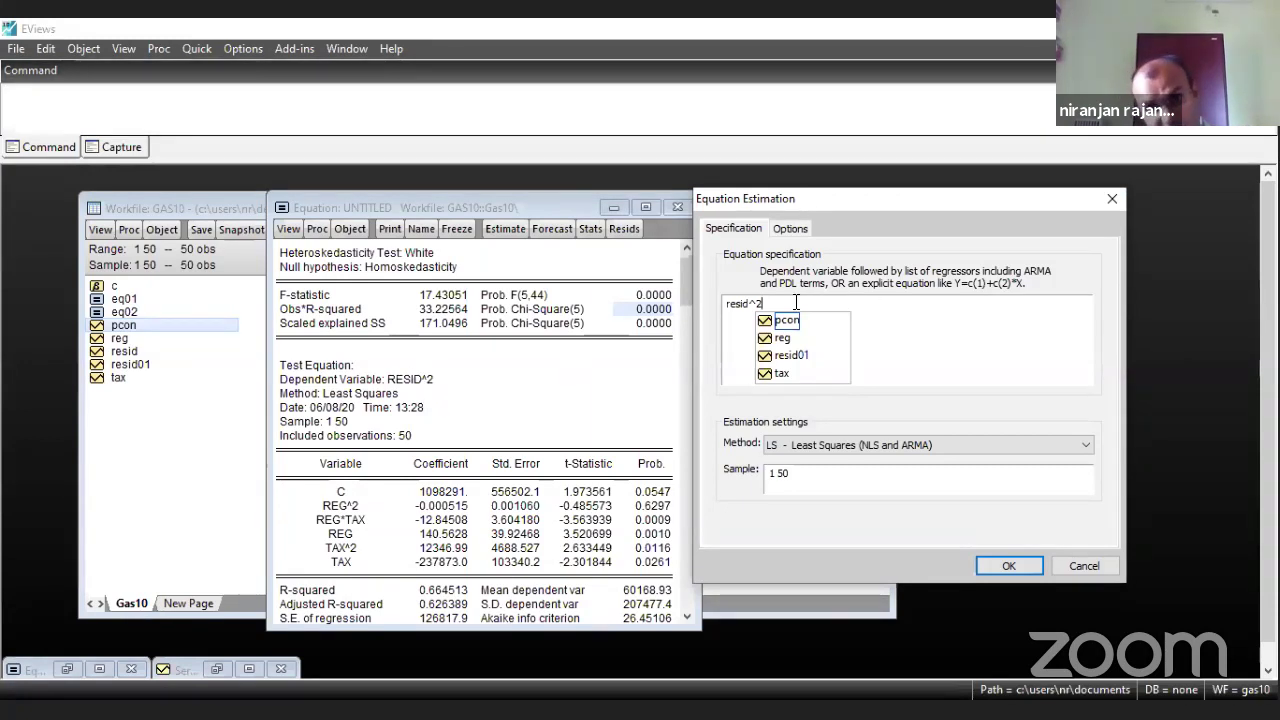
key("Escape")
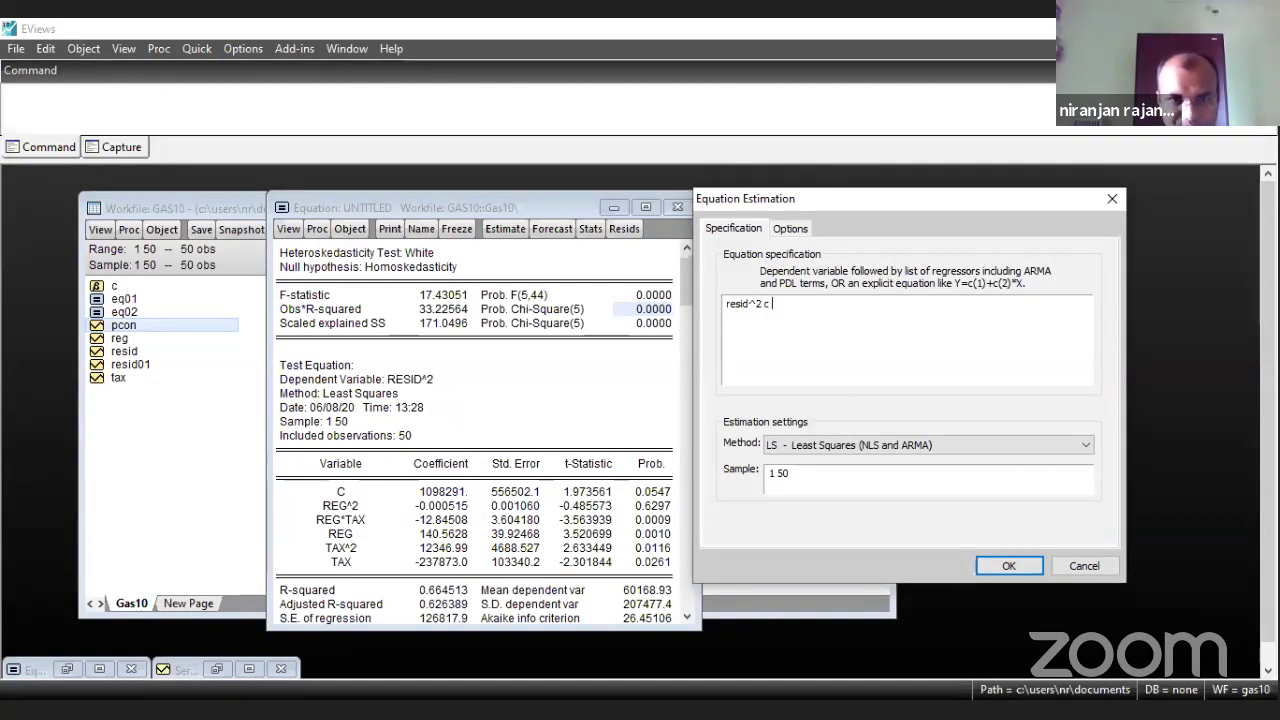
type("reg")
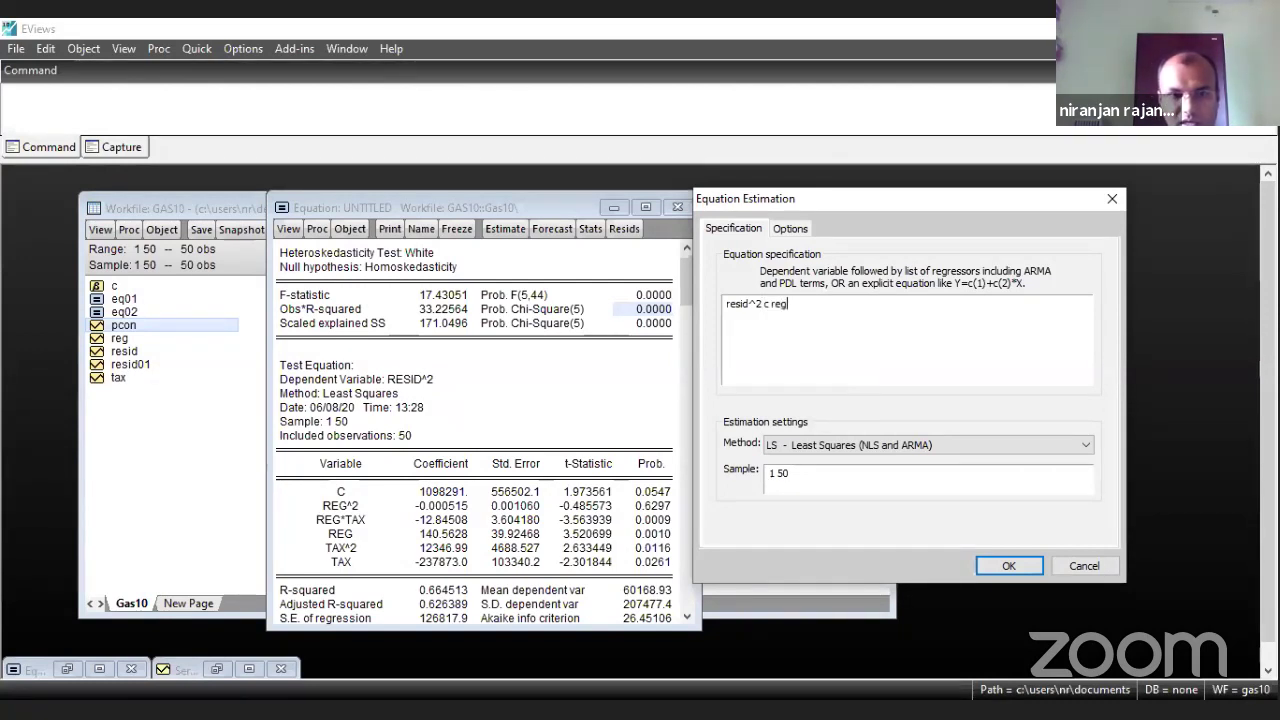
left_click(796, 303)
type("^2")
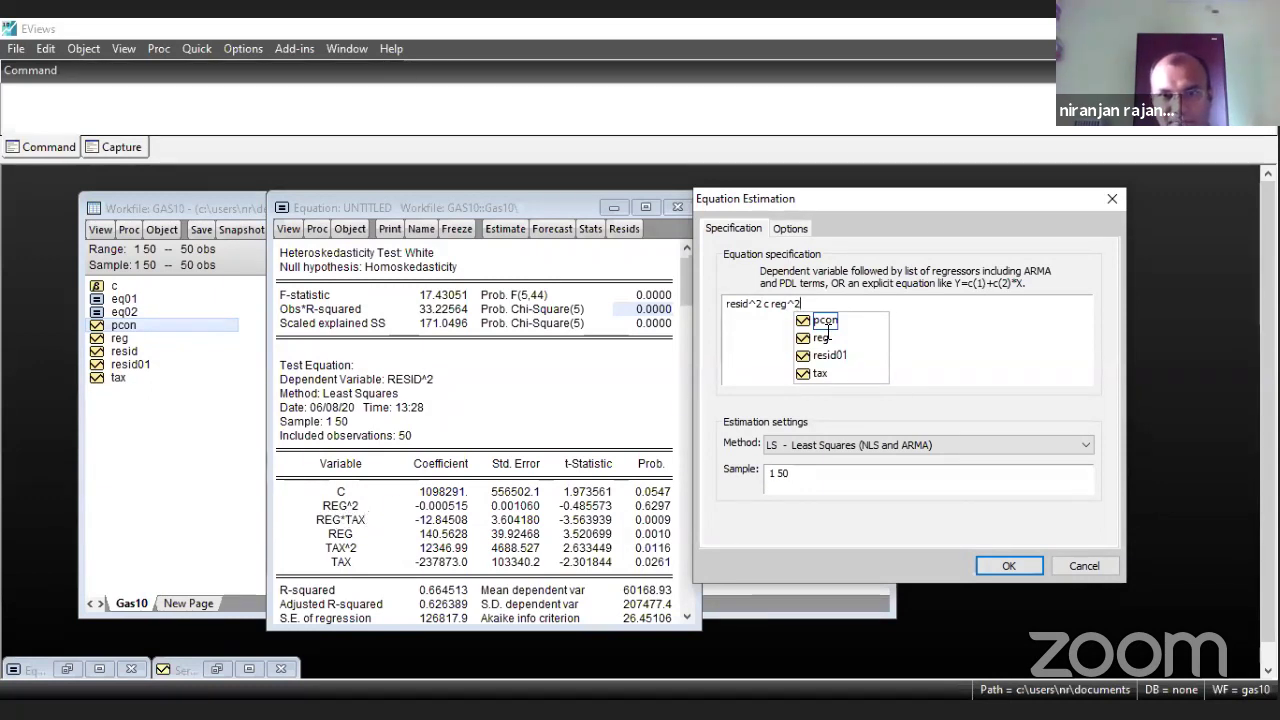
- Complete the squared residual specification with reg*tax reg tax^2 tax and estimate it, deleting the previous untitled equation
left_click(856, 300)
type("reg*tax")
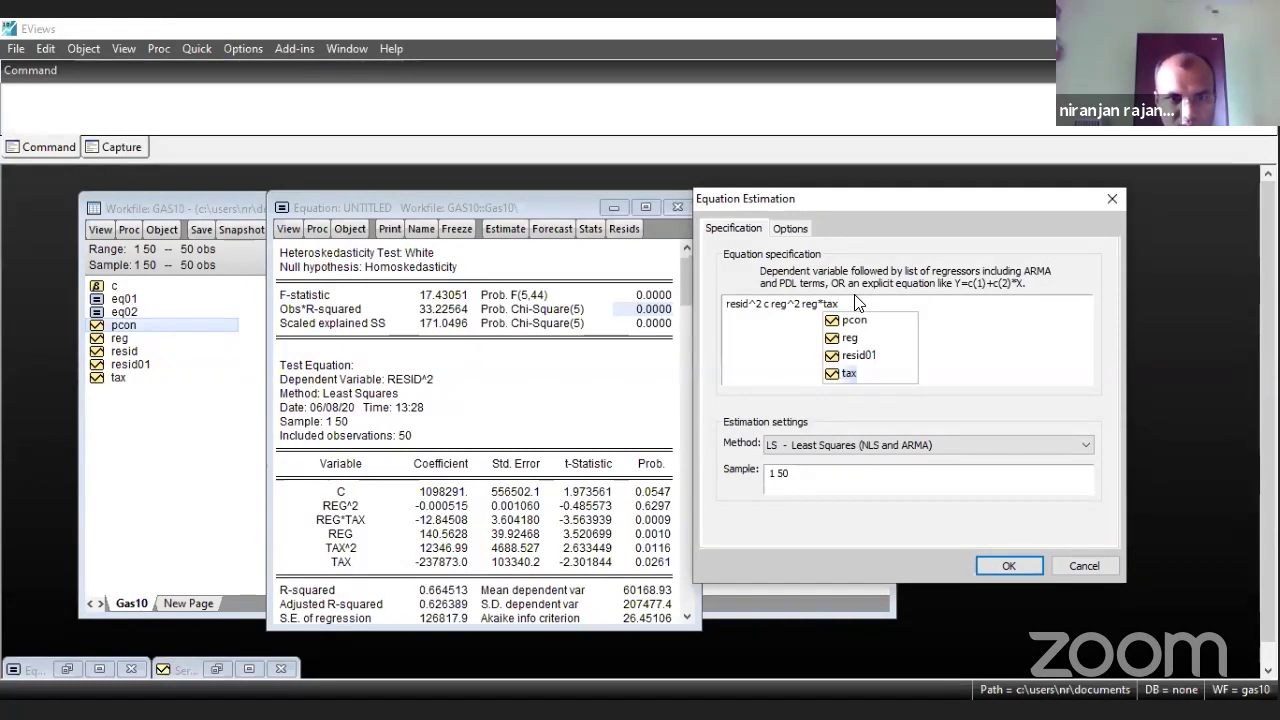
type("reg")
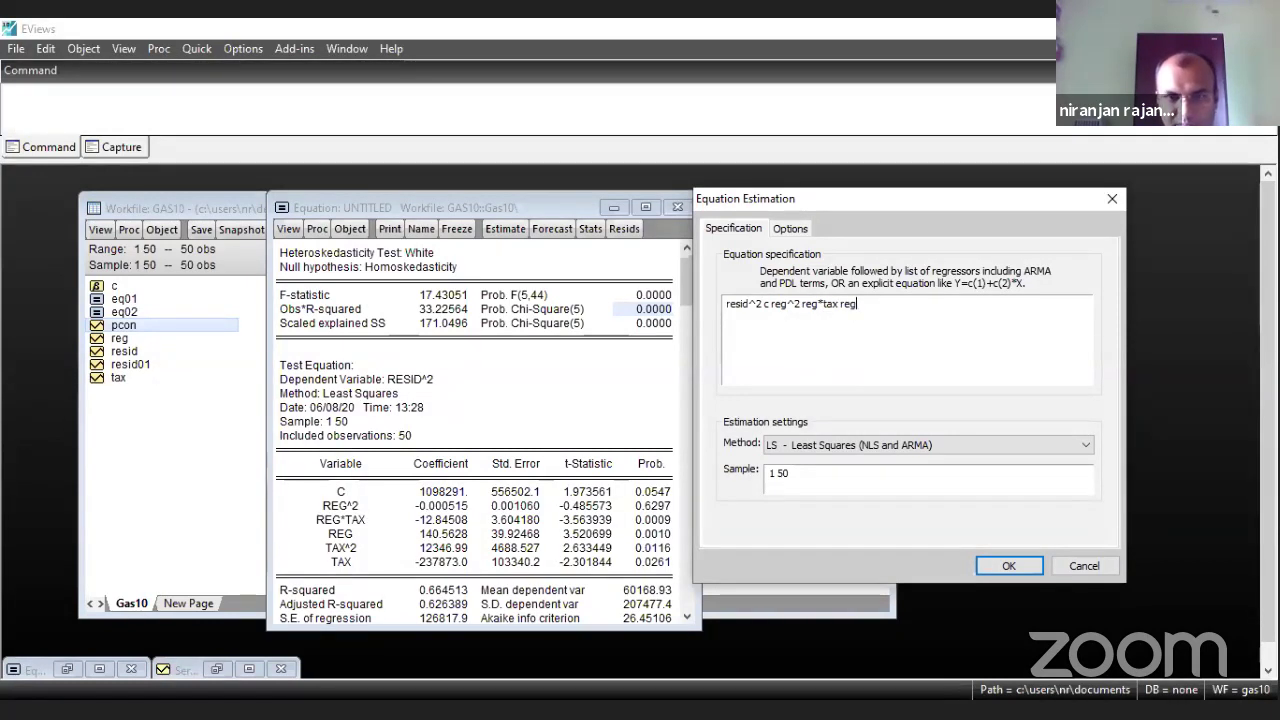
type(" tax")
type("^")
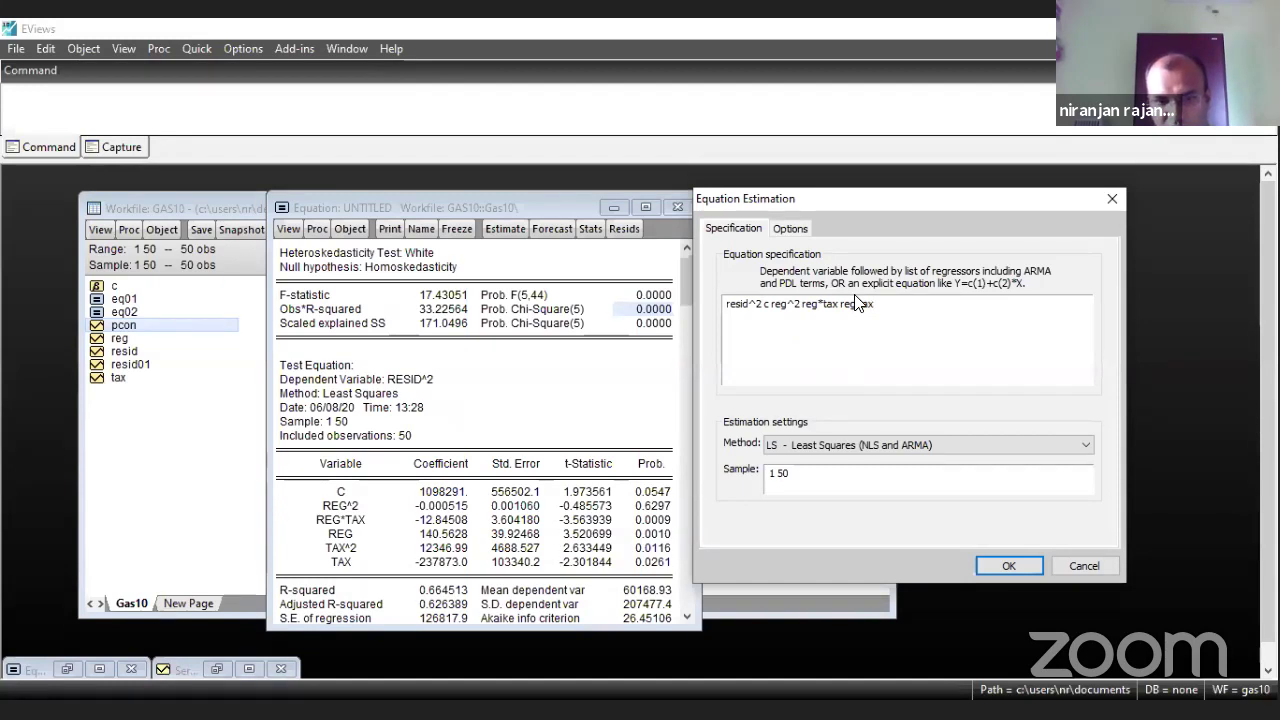
type("2 ")
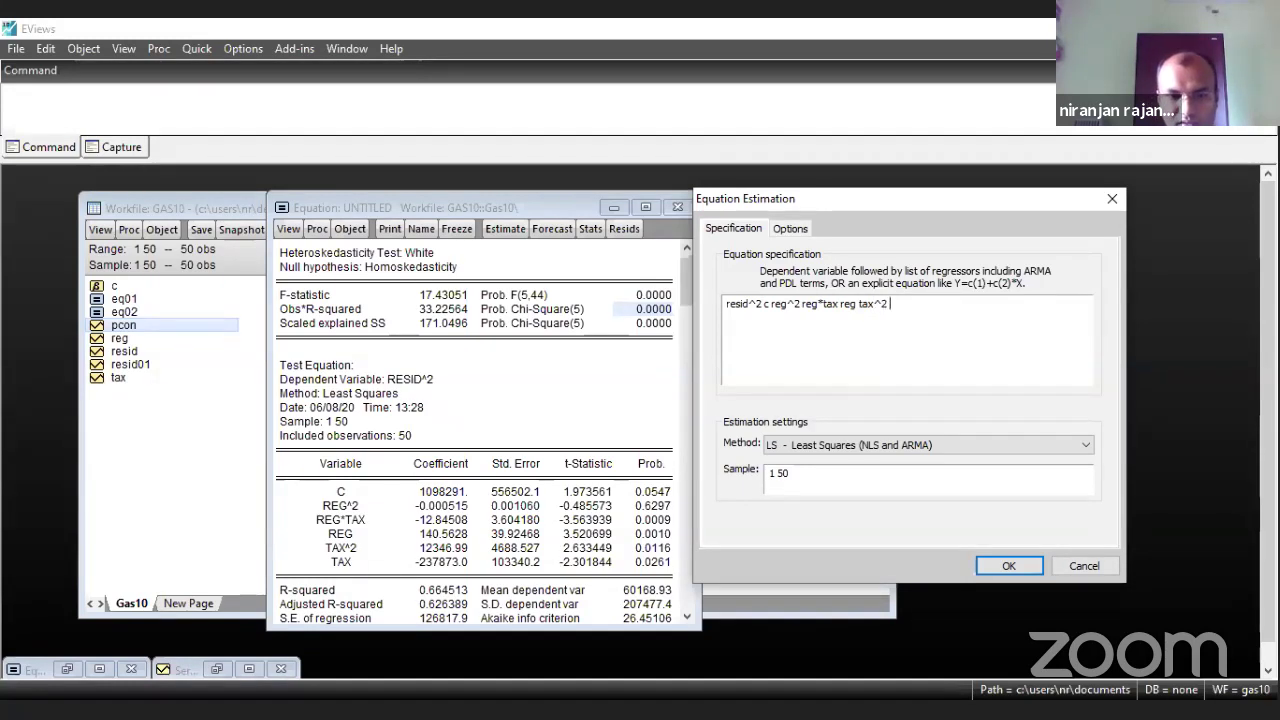
type("tax")
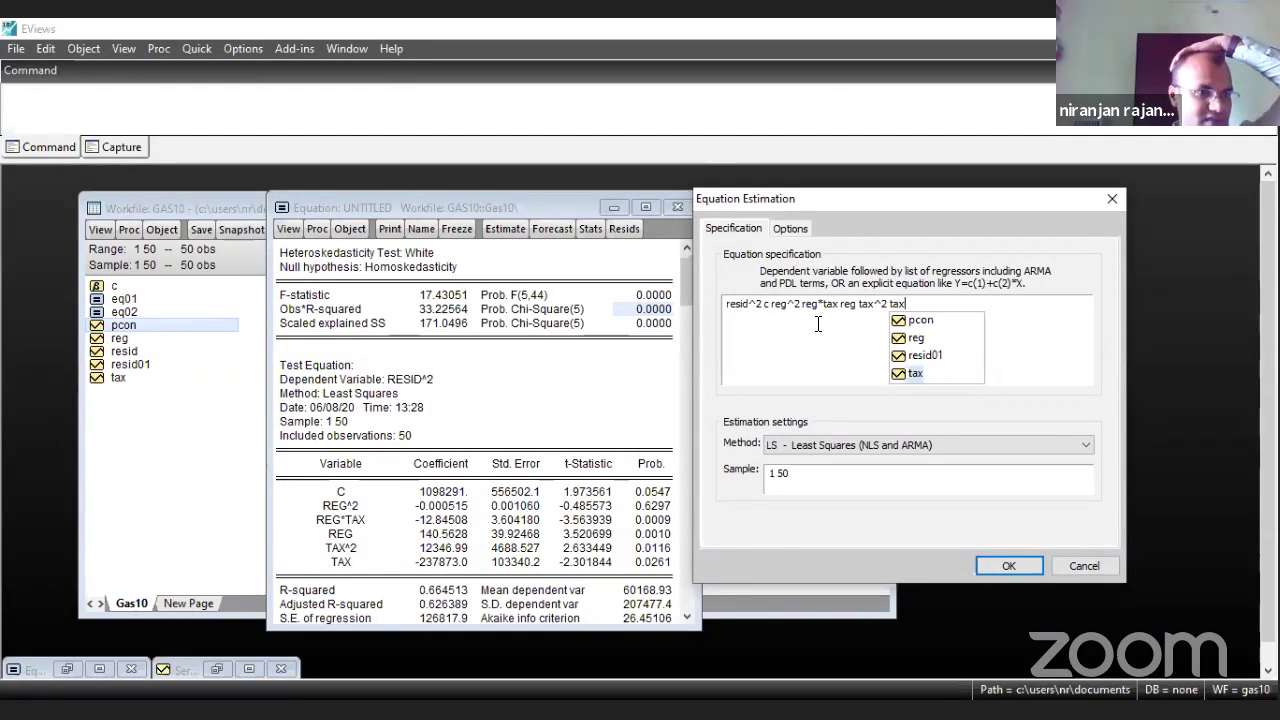
left_click(784, 334)
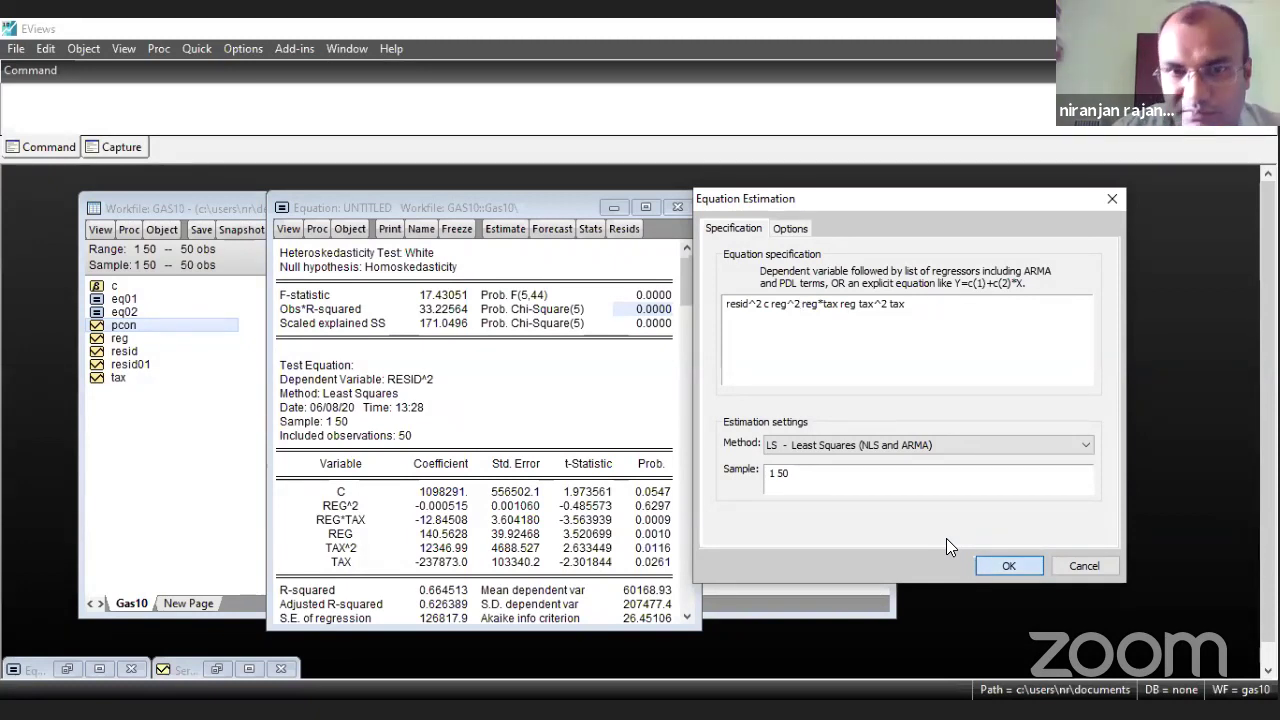
key("Escape")
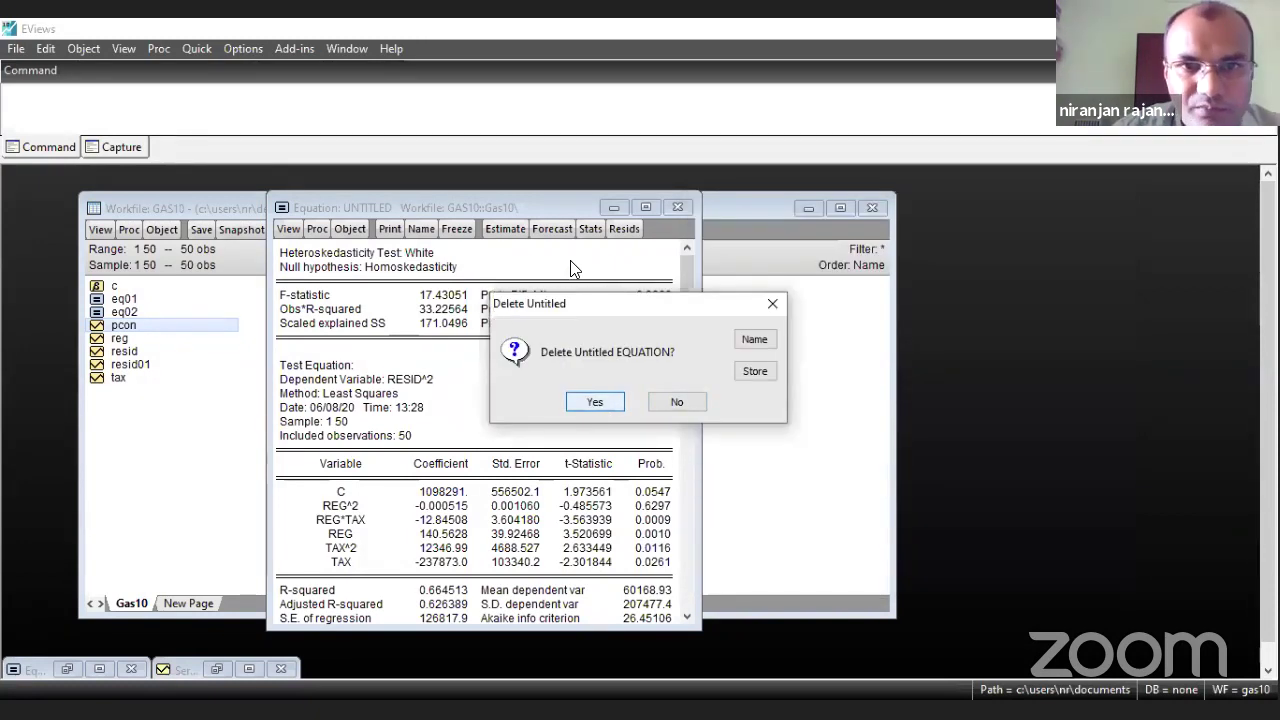
key("Return")
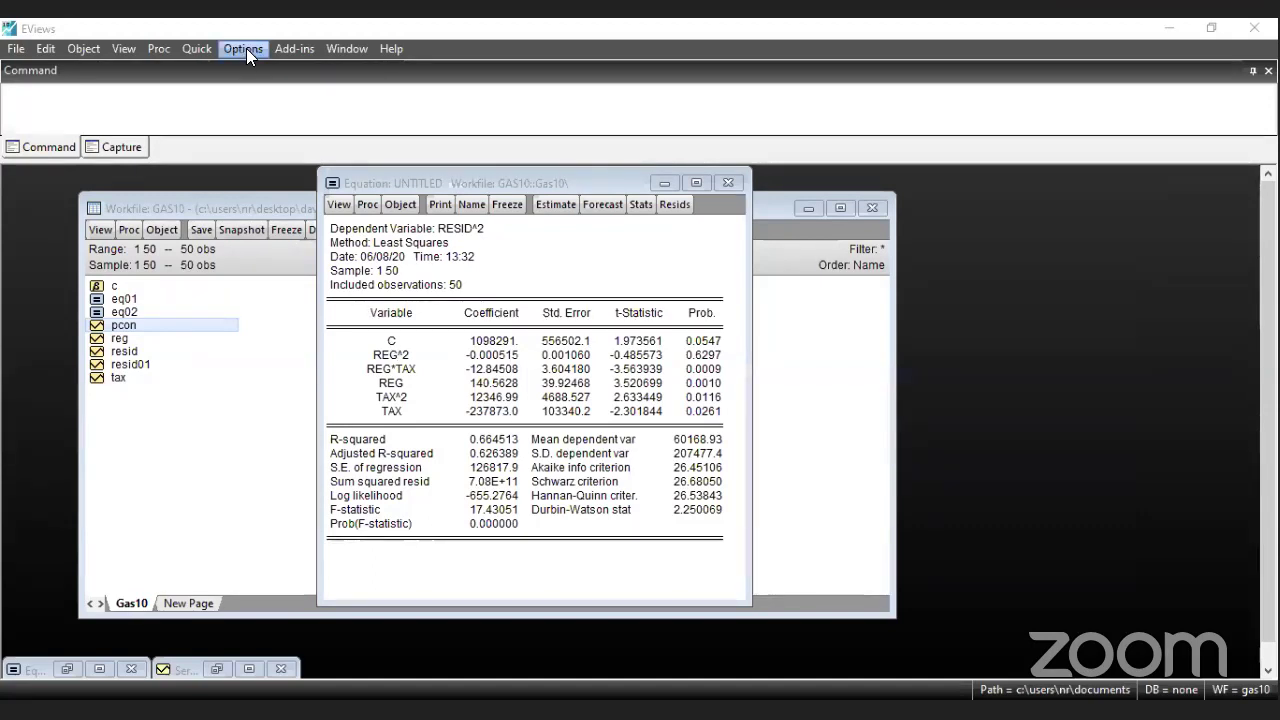
- Close the squared residual equation and estimate the gas regression again by least squares, specified as pcon c reg tax
left_click(730, 182)
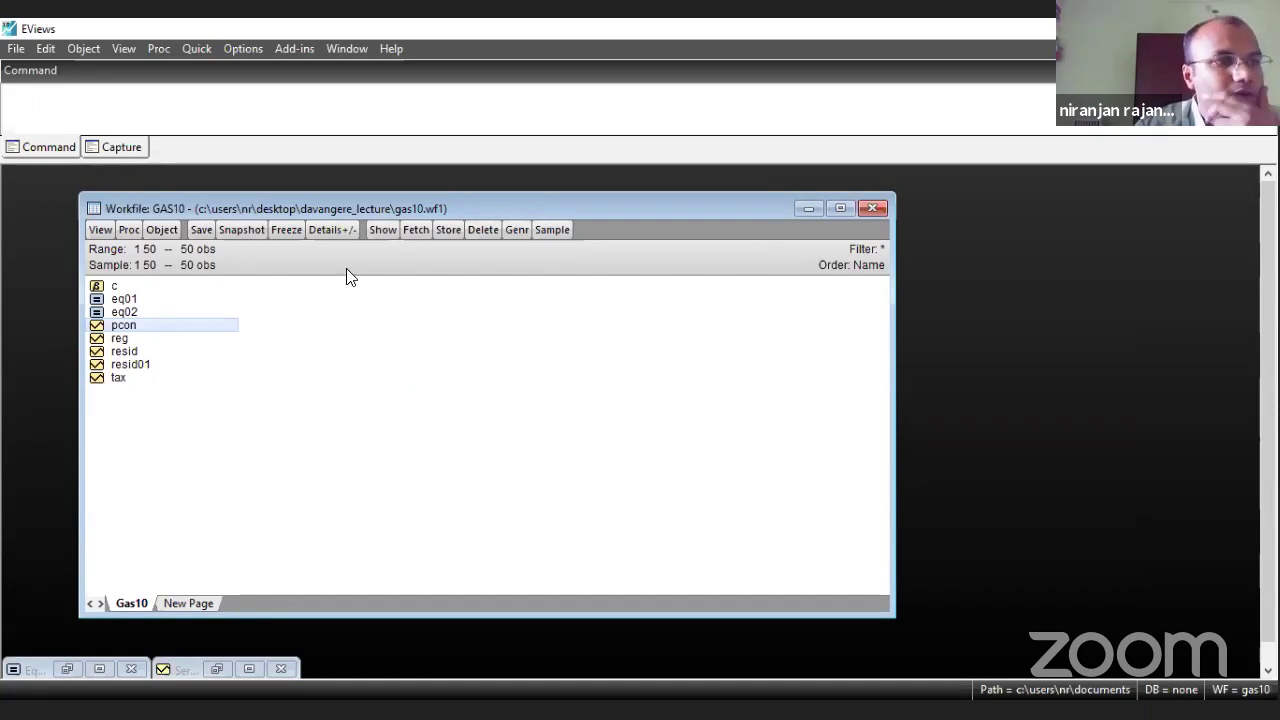
left_click(242, 48)
mouse_move(197, 48)
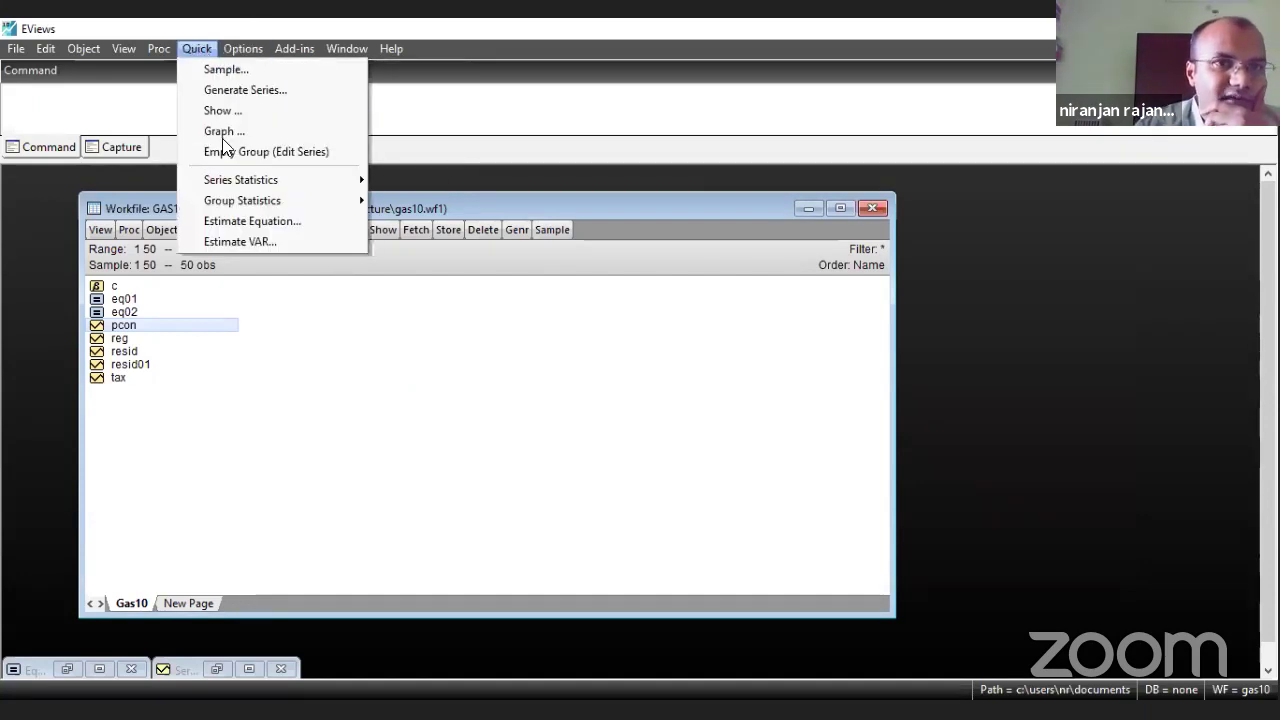
left_click(236, 224)
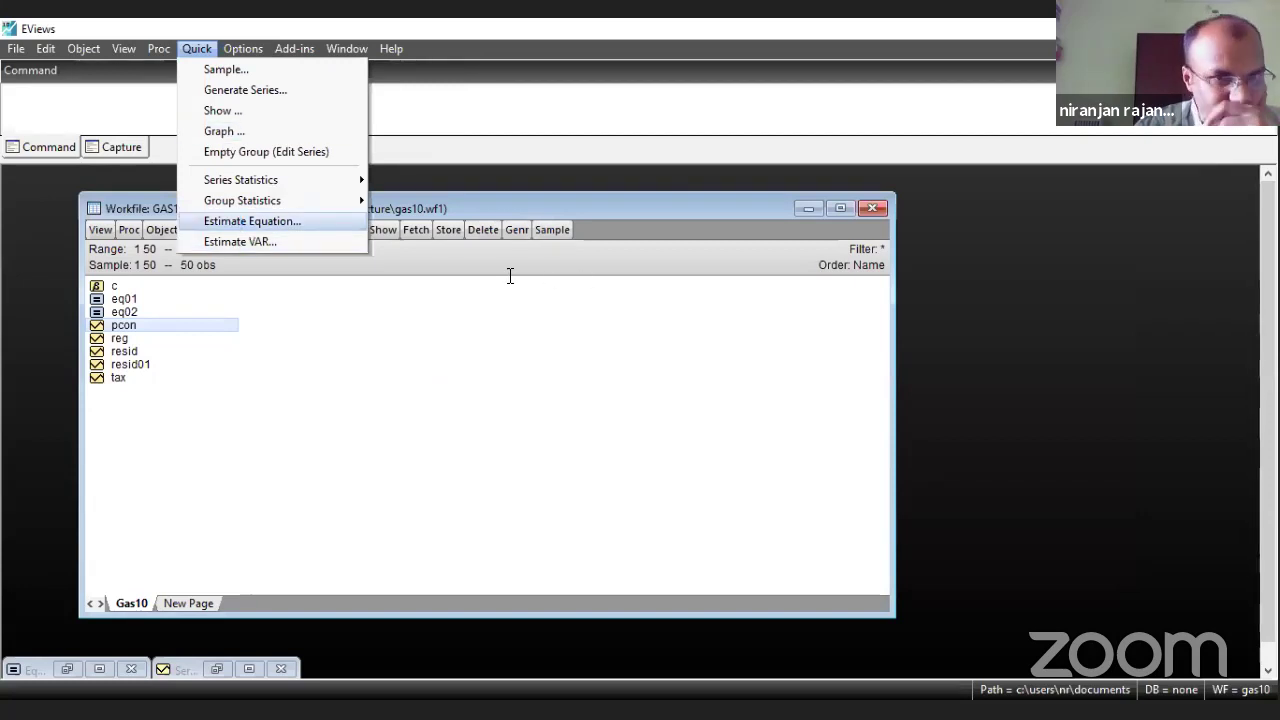
type("pcon c")
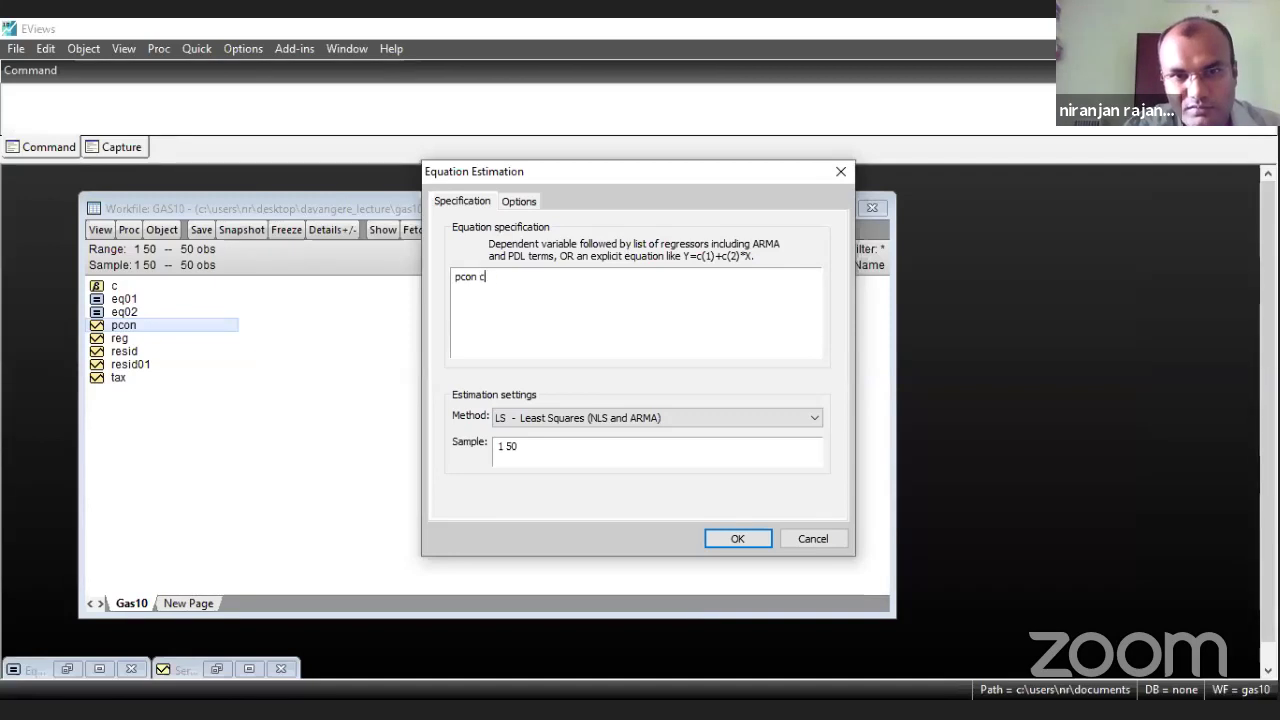
type(" reg ta")
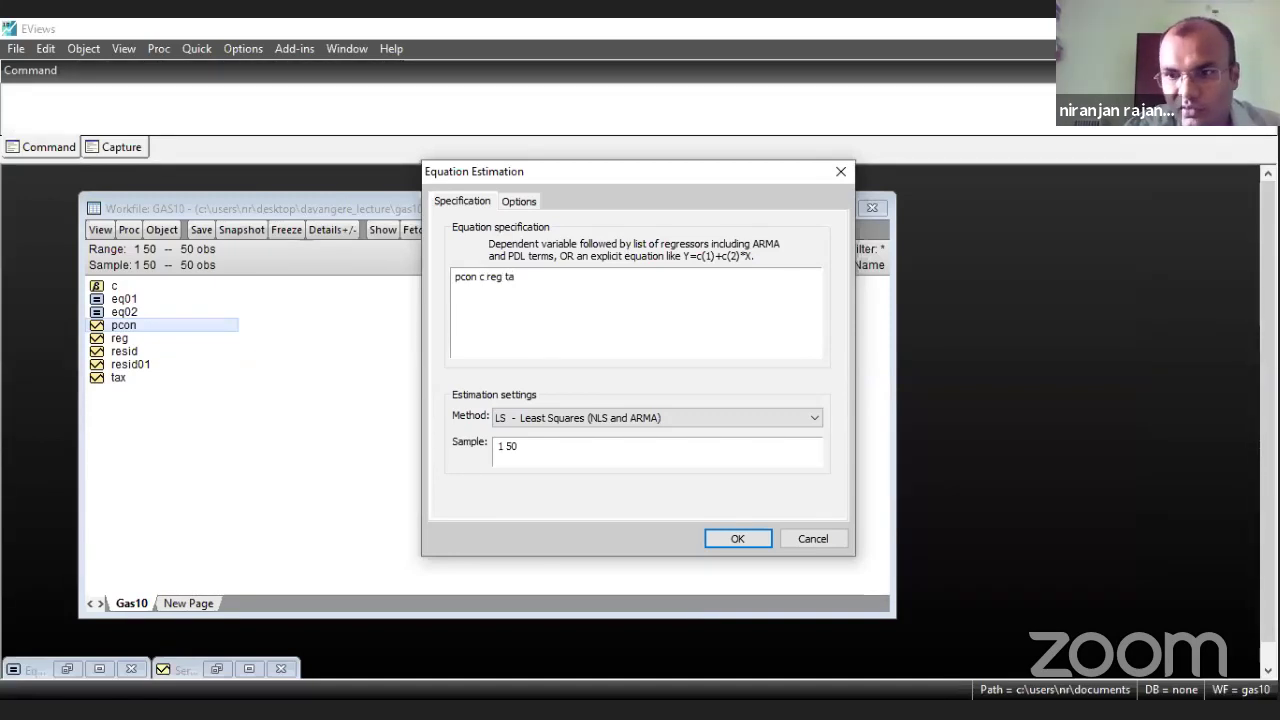
type("x")
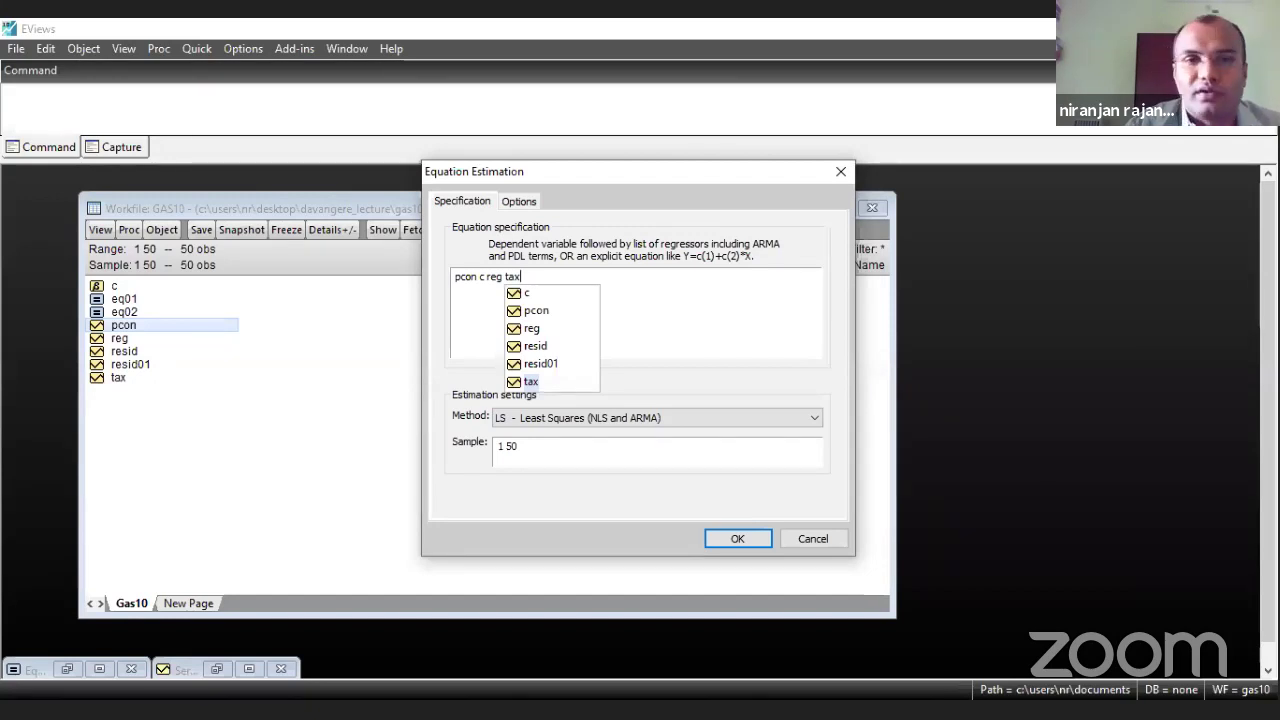
left_click(651, 309)
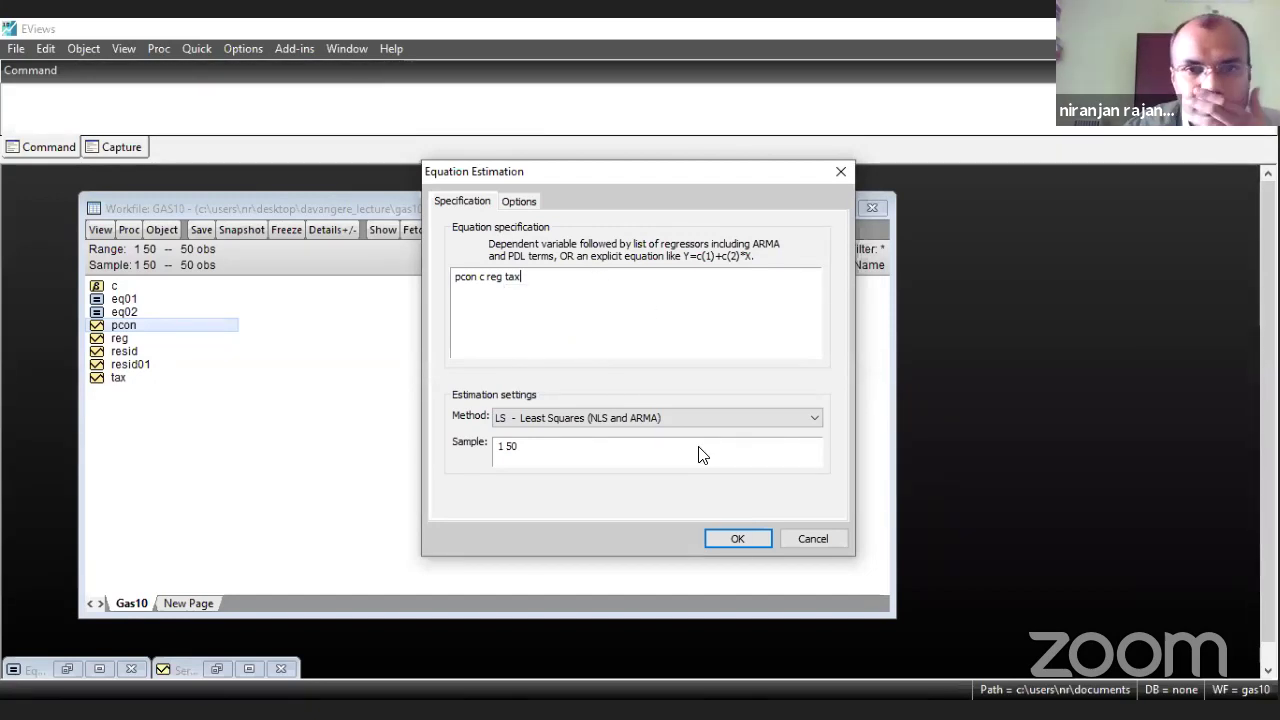
left_click(480, 277)
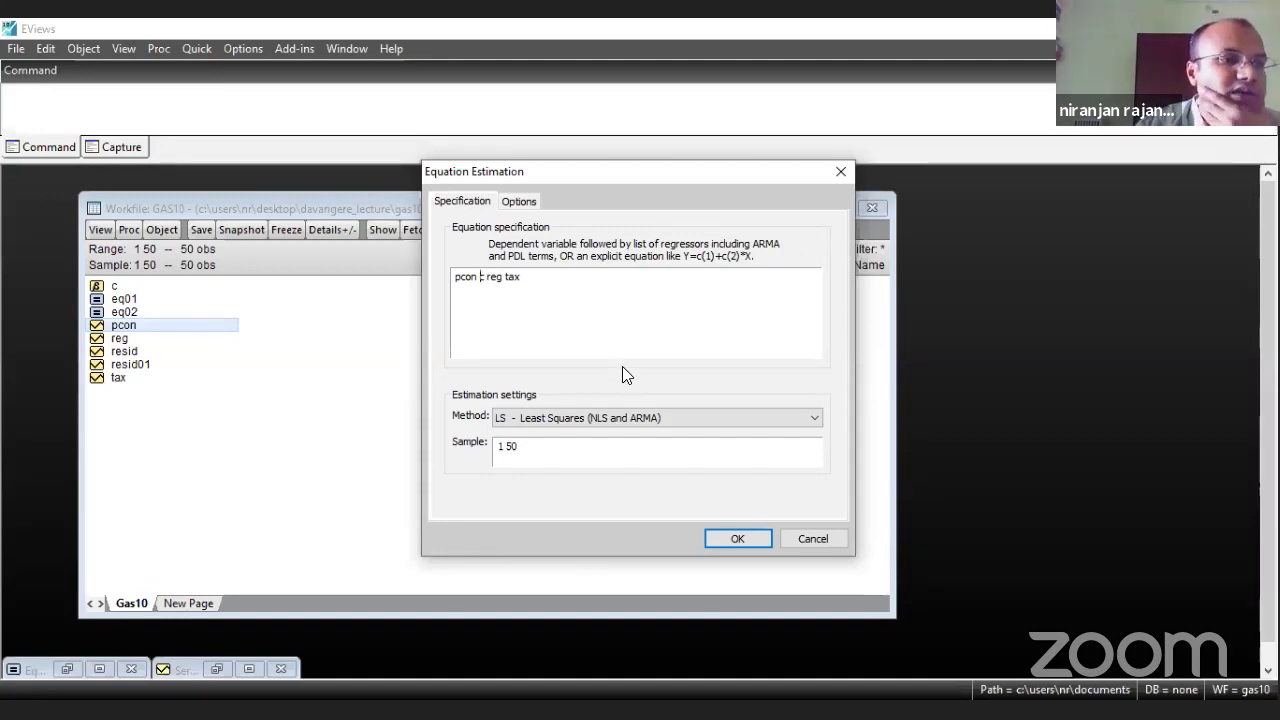
left_click(737, 541)
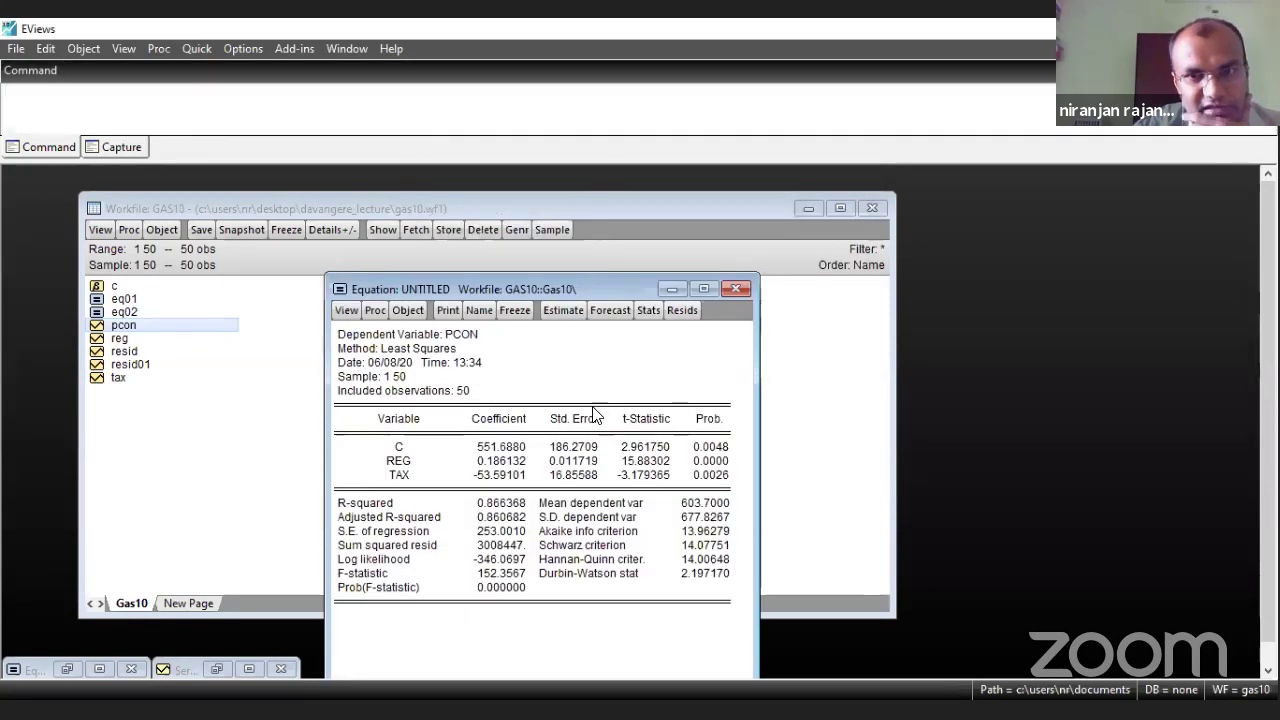
- Run the Breusch-Pagan-Godfrey heteroskedasticity test on the gas regression with regressors c reg tax
left_click(342, 191)
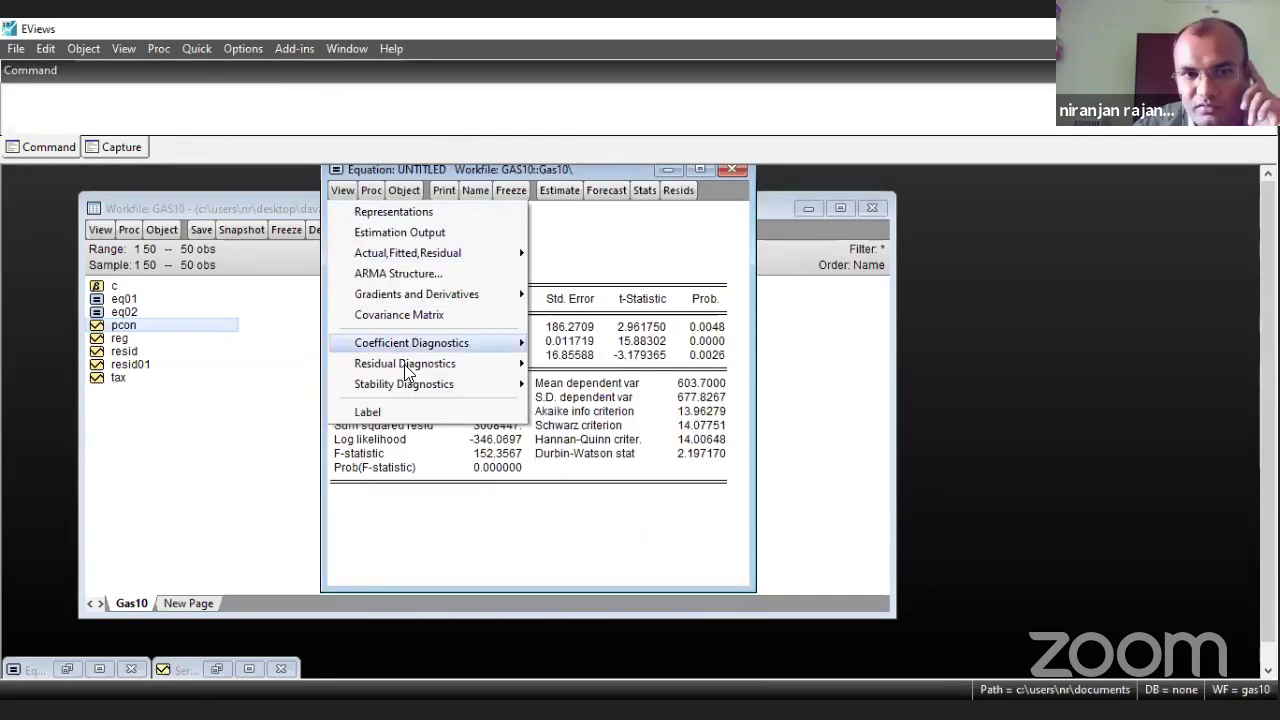
mouse_move(404, 364)
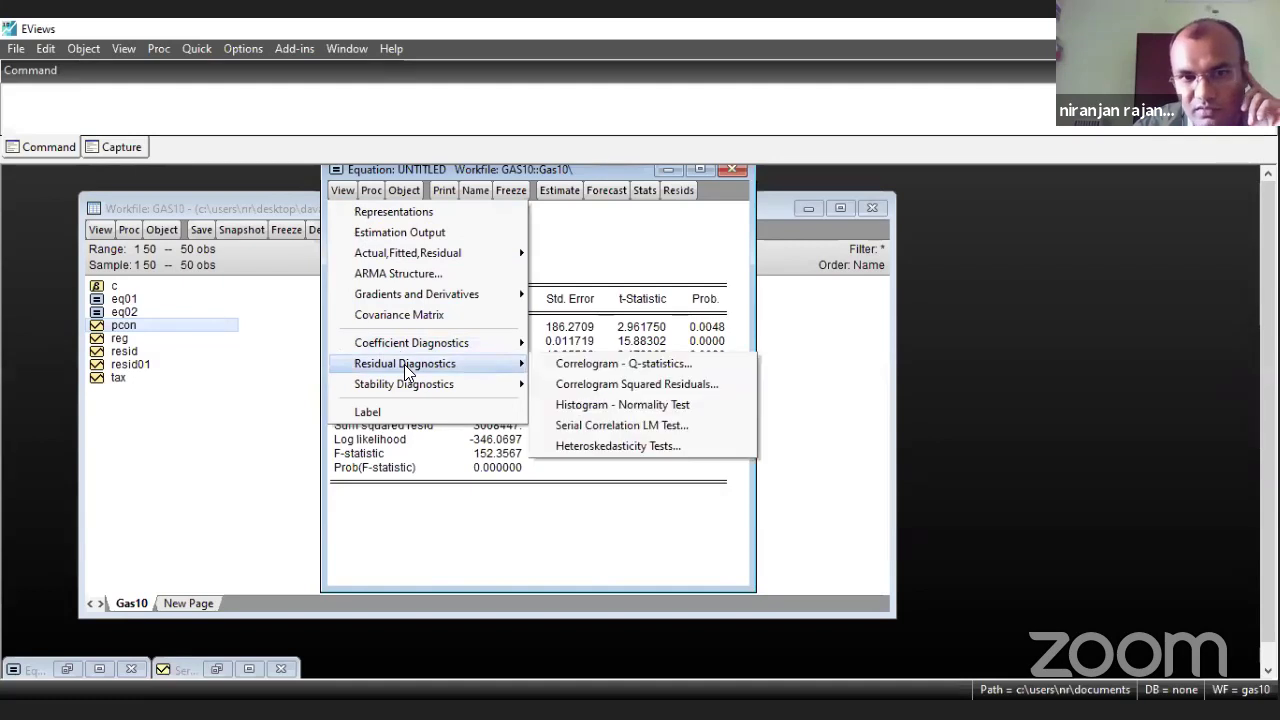
left_click(620, 447)
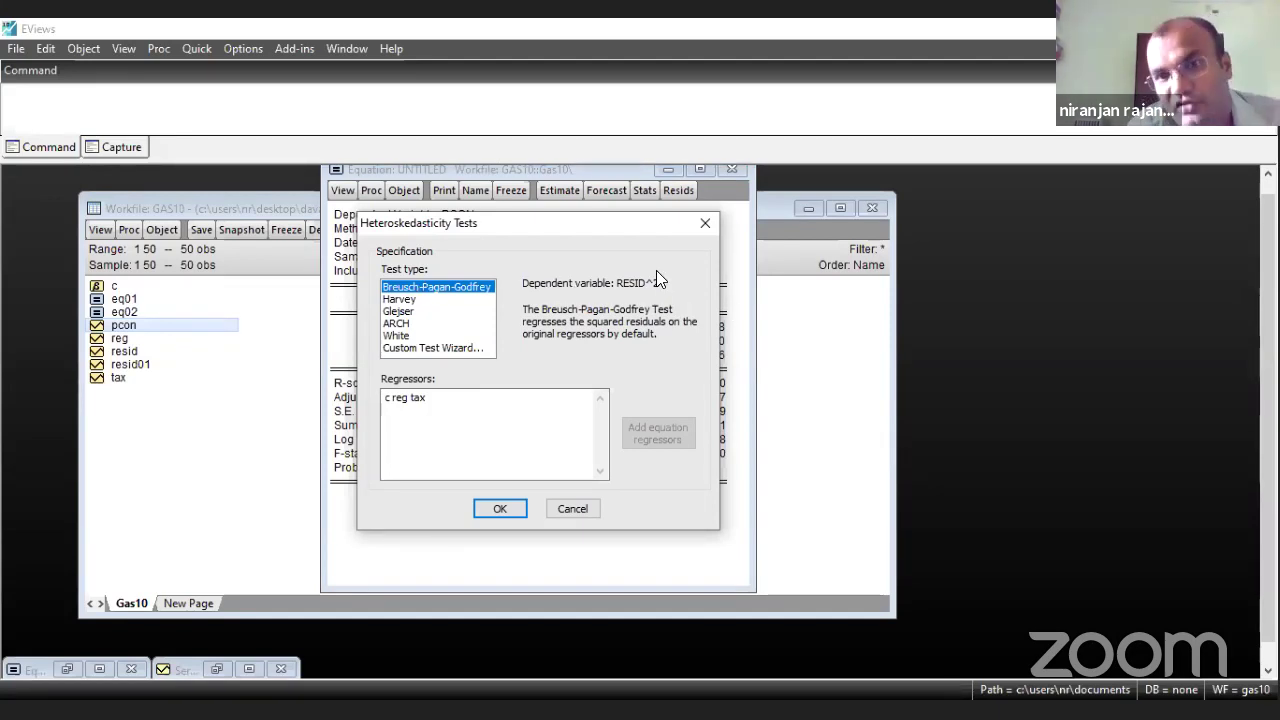
left_click(394, 406)
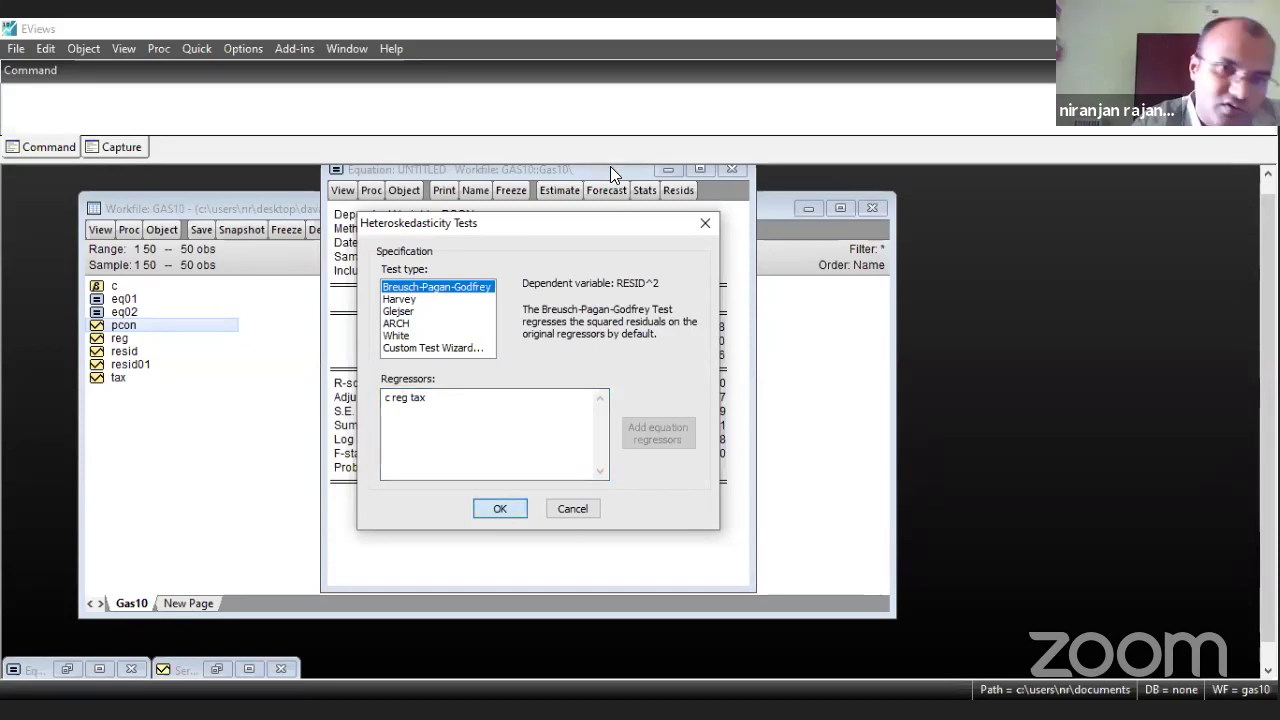
key("Return")
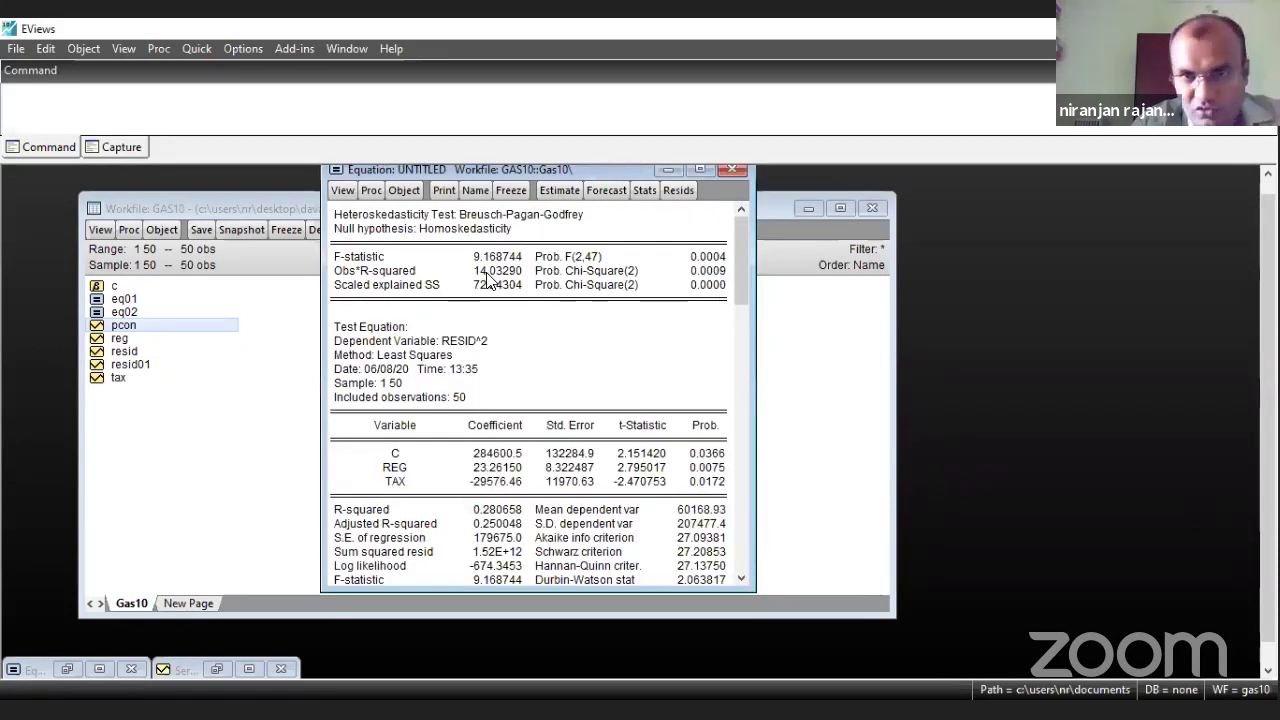
- Examine the Obs*R-squared statistic, its chi-square label and its probability in the Breusch-Pagan-Godfrey output
left_click(428, 280)
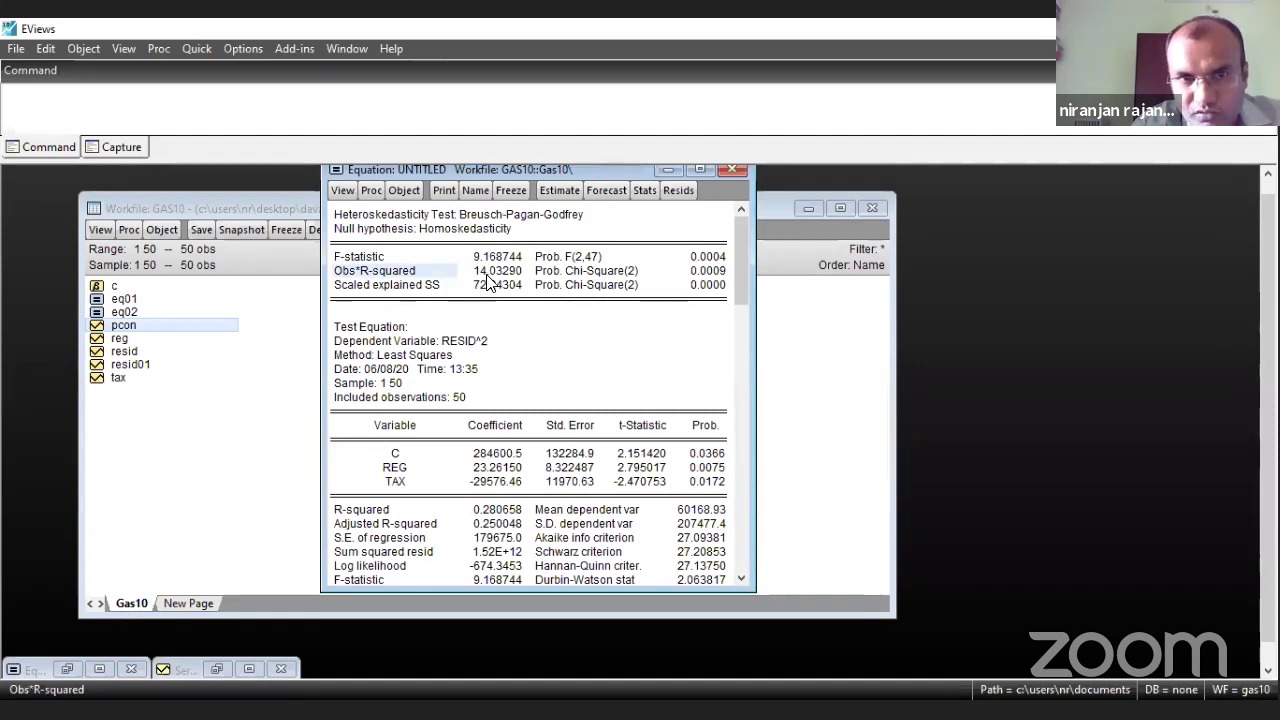
left_click(490, 272)
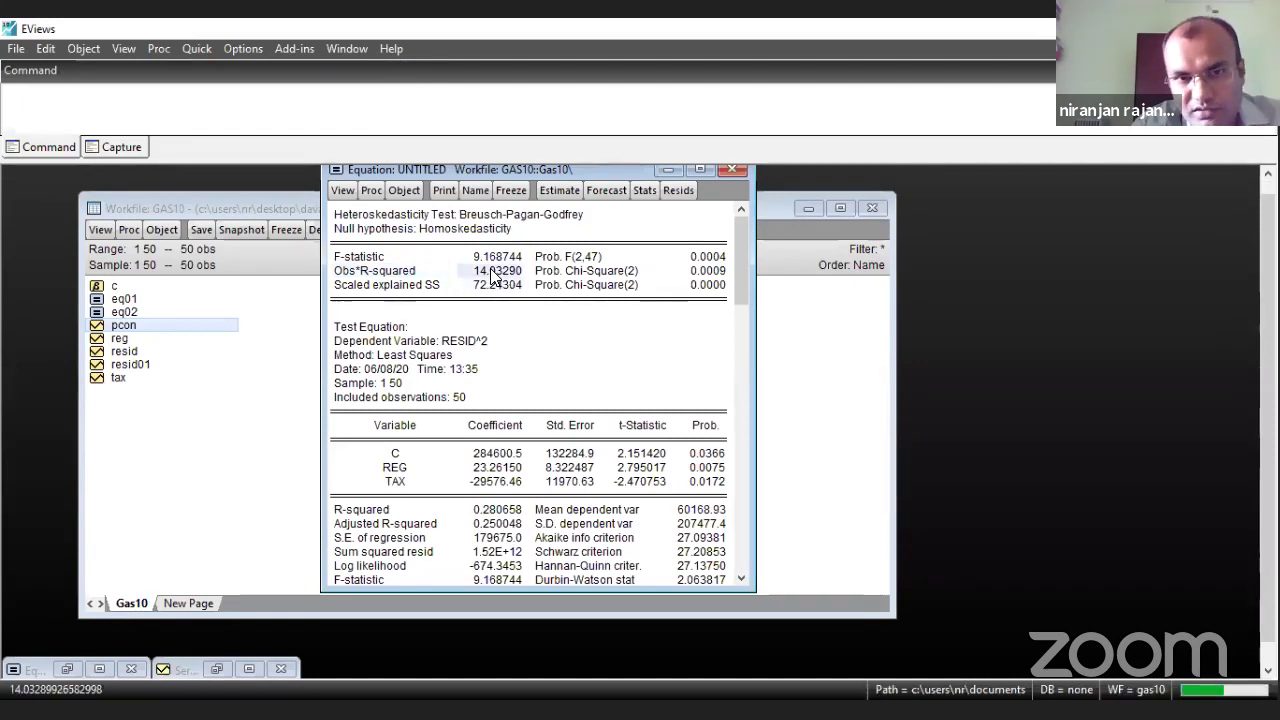
left_click(588, 272)
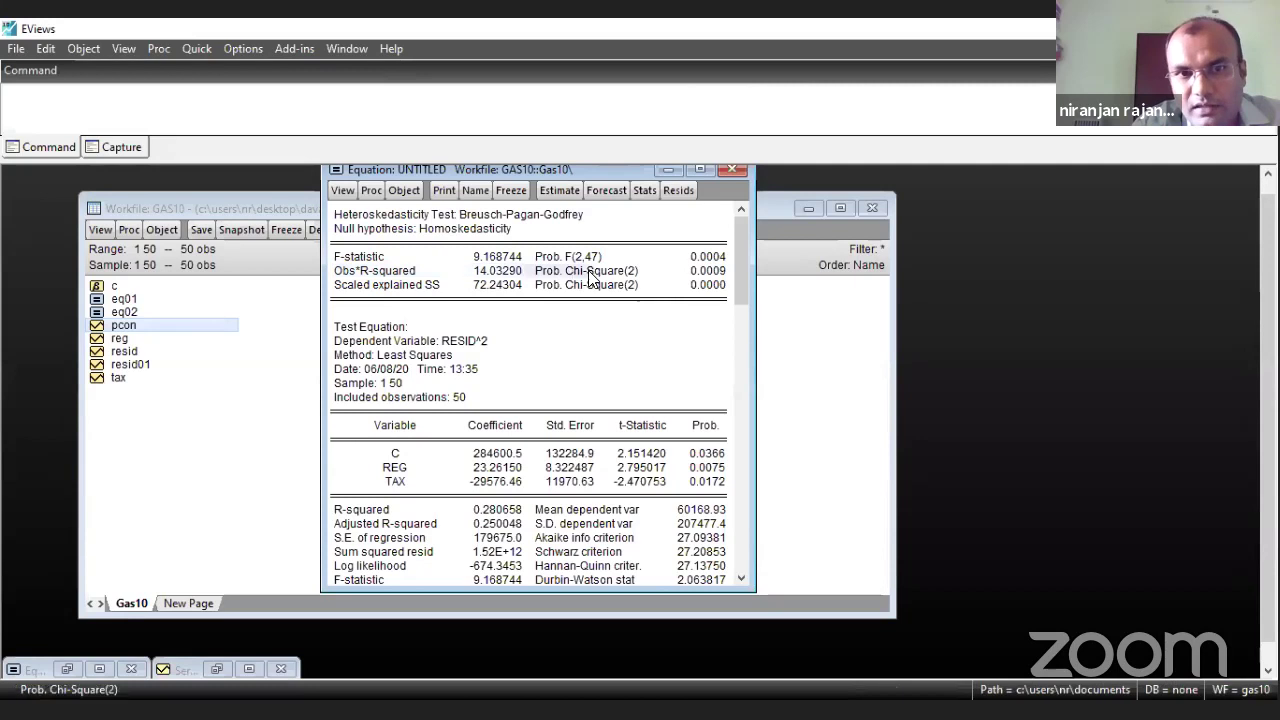
left_click(724, 277)
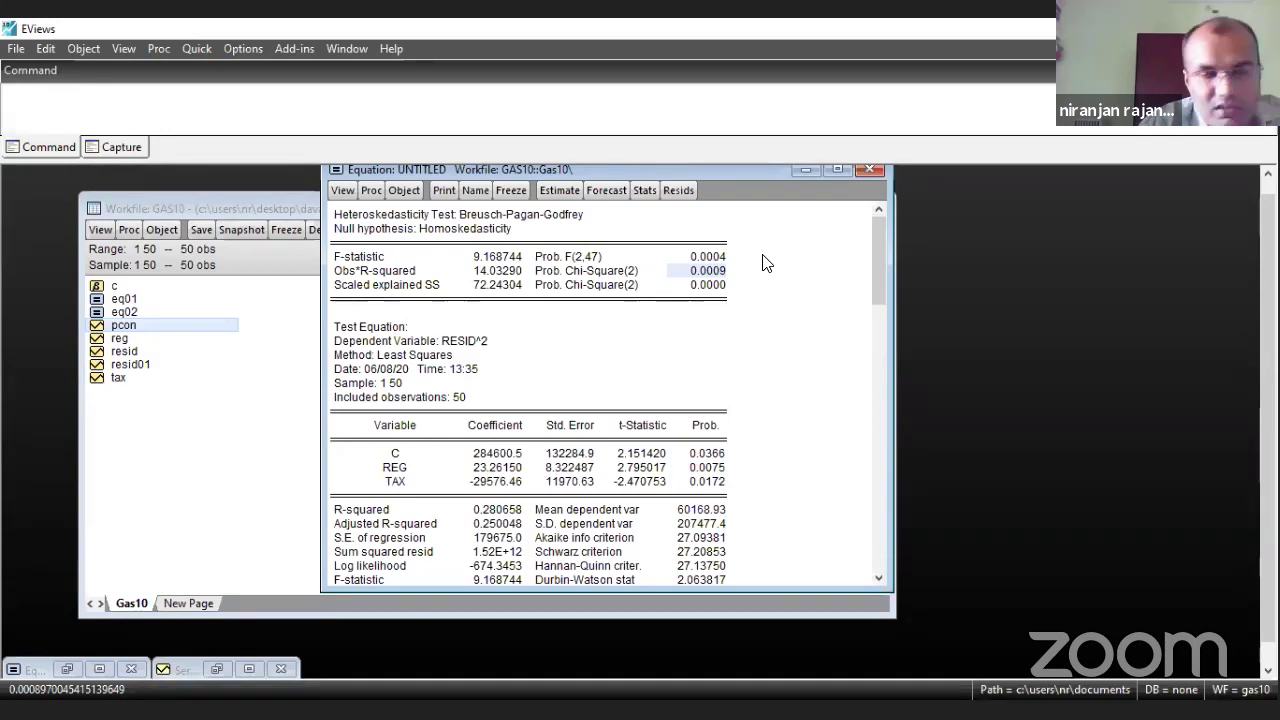
- Delete the untitled equation and begin a new least squares equation specified as pcon c reg tax
left_click(876, 172)
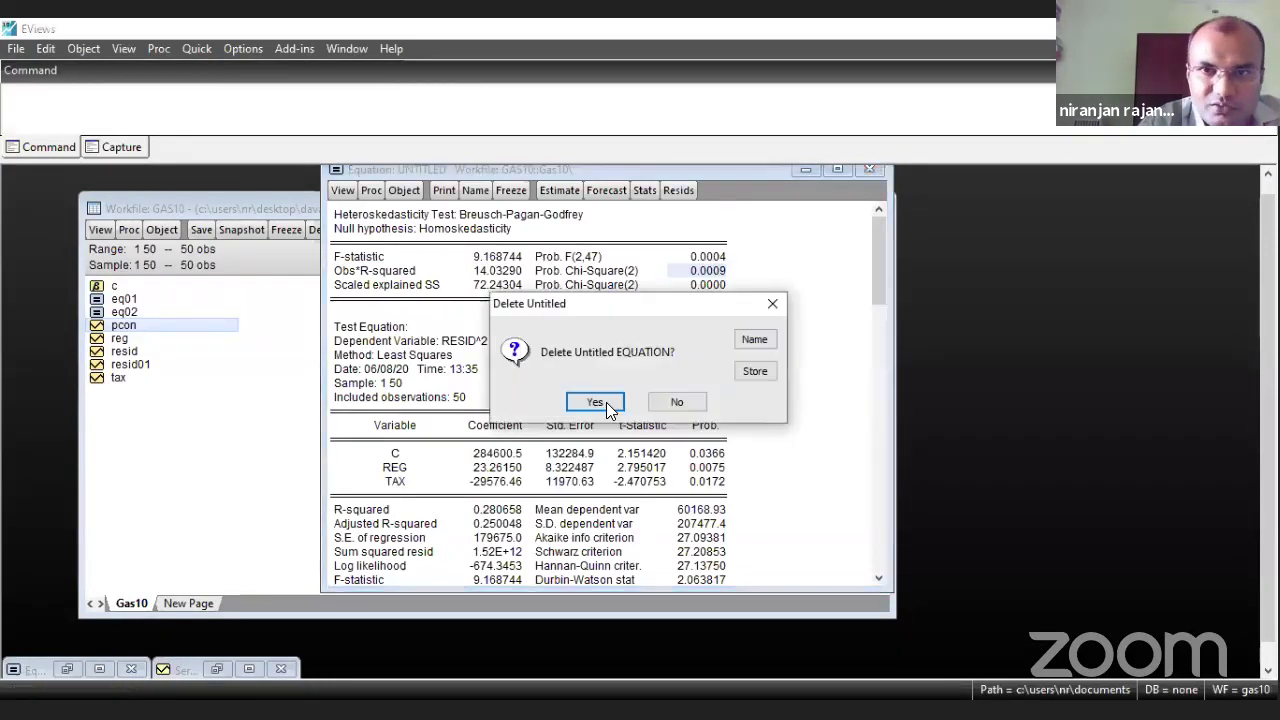
left_click(594, 403)
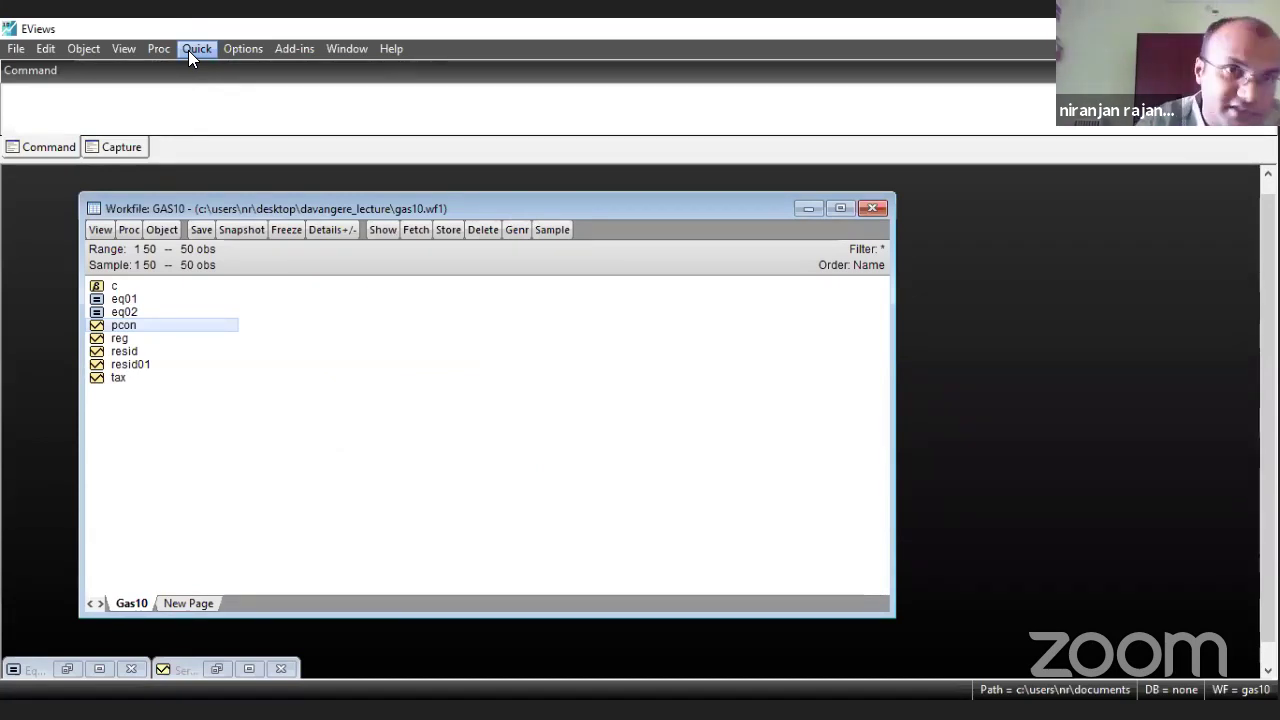
left_click(188, 50)
left_click(236, 223)
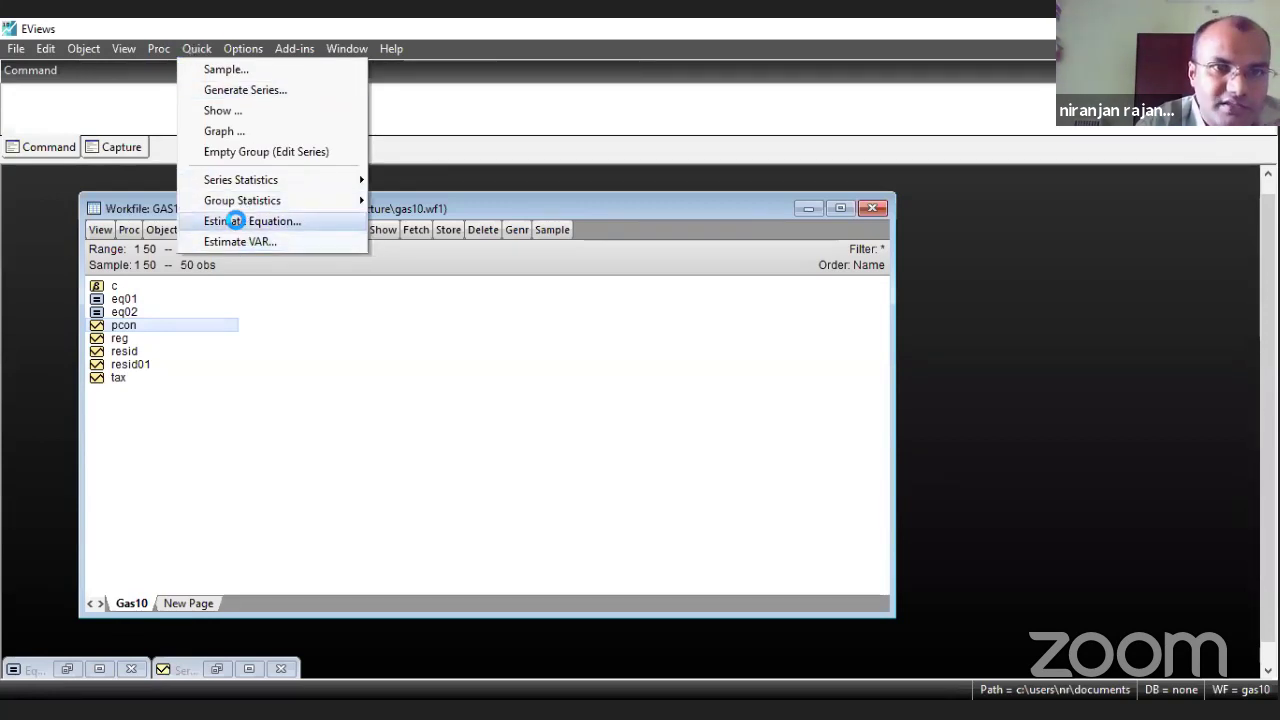
type("p")
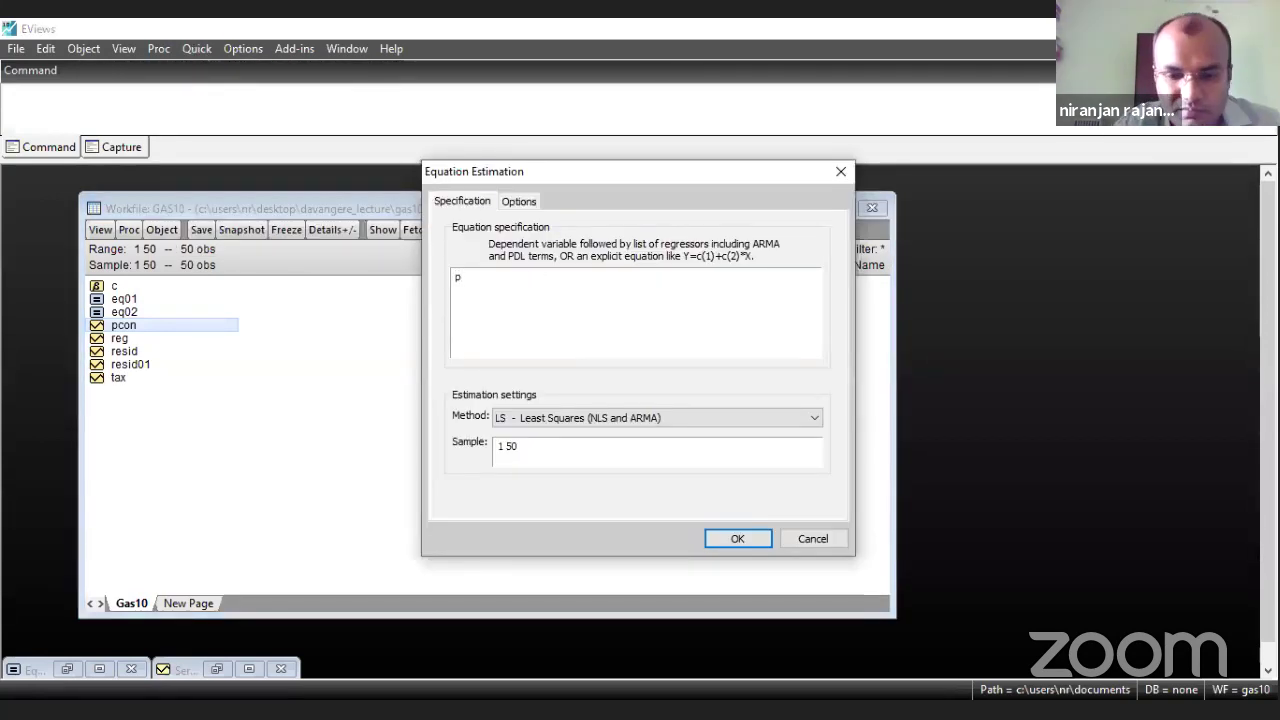
type("con c r")
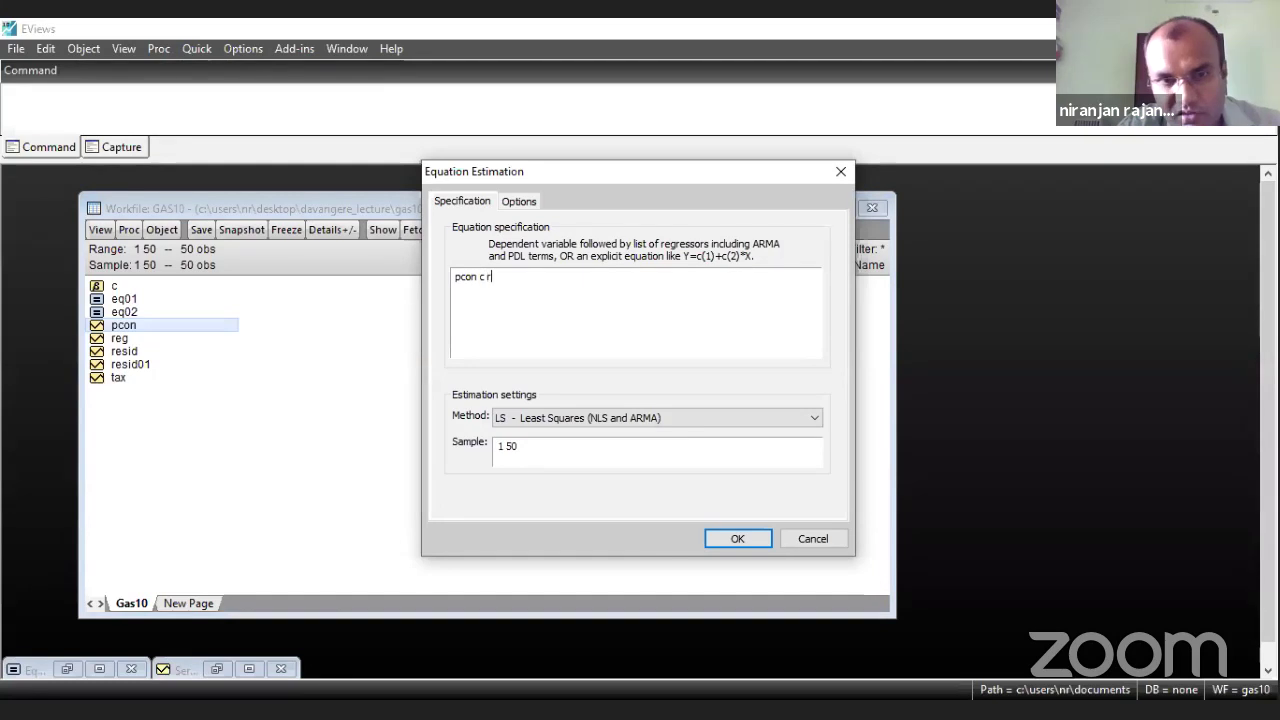
type("eg t")
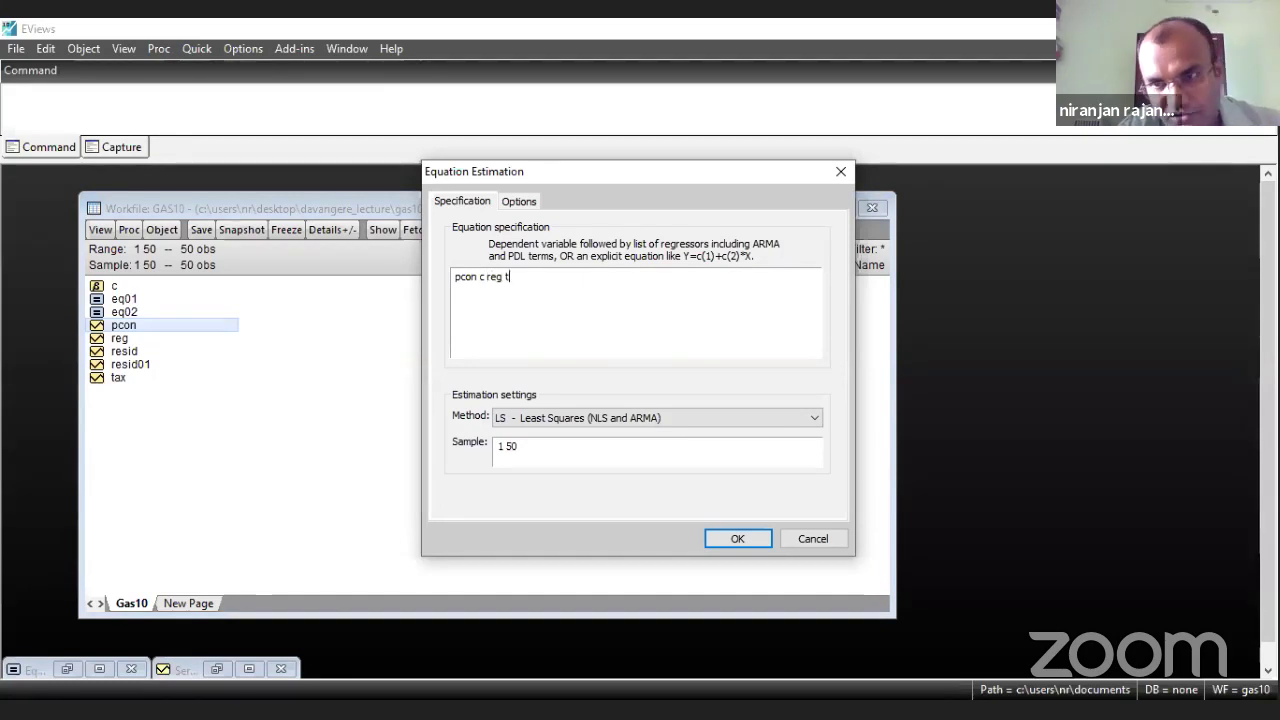
type("ax")
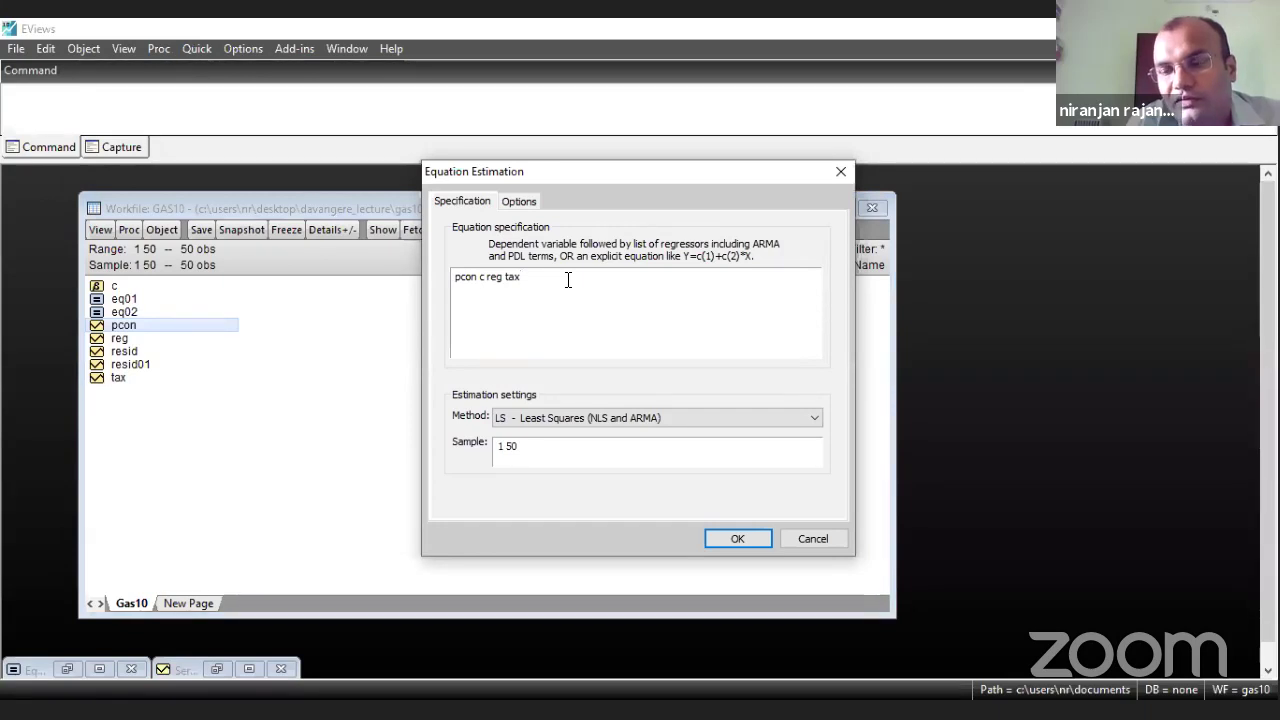
- Set the new equation's coefficient covariance method to Huber-White
left_click(518, 201)
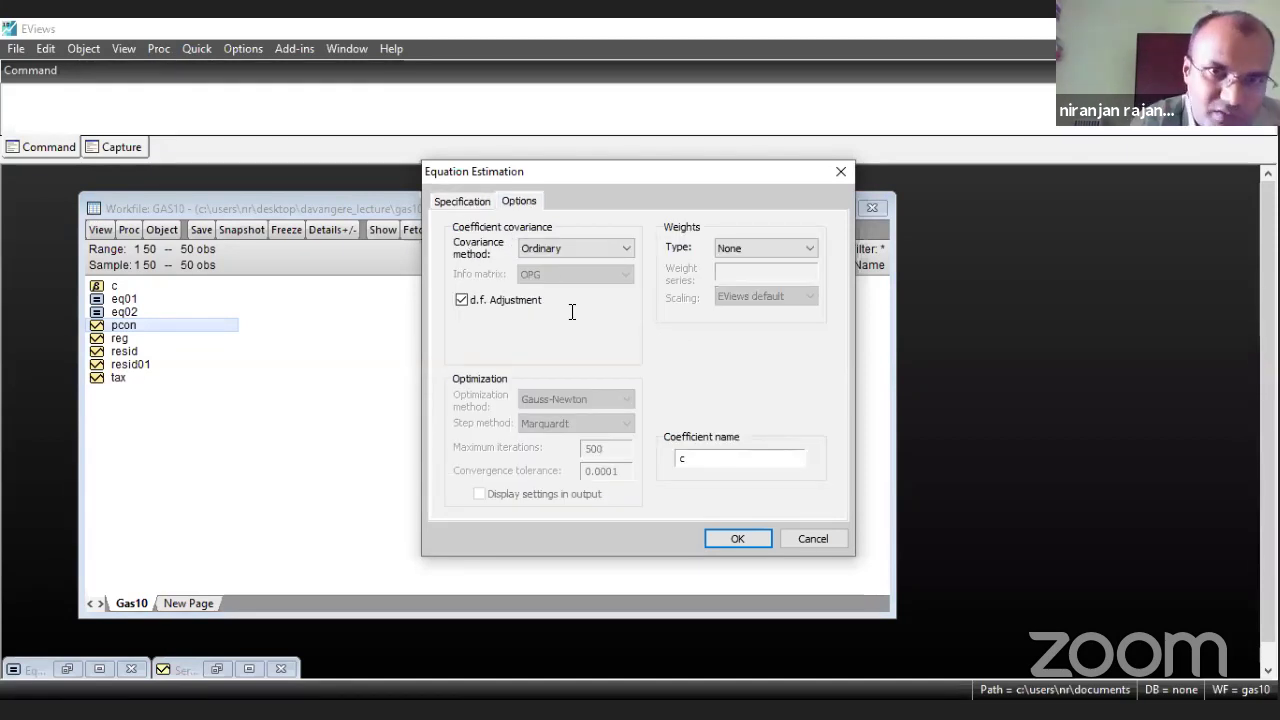
left_click(462, 201)
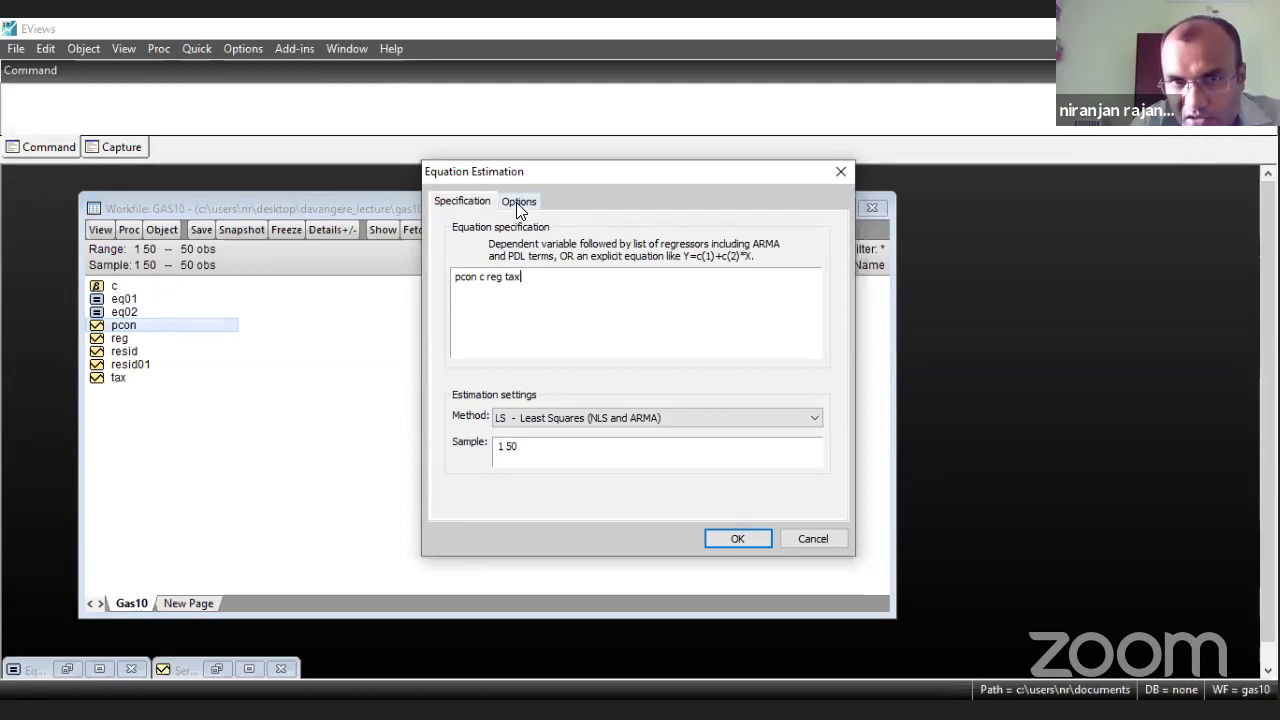
left_click(516, 202)
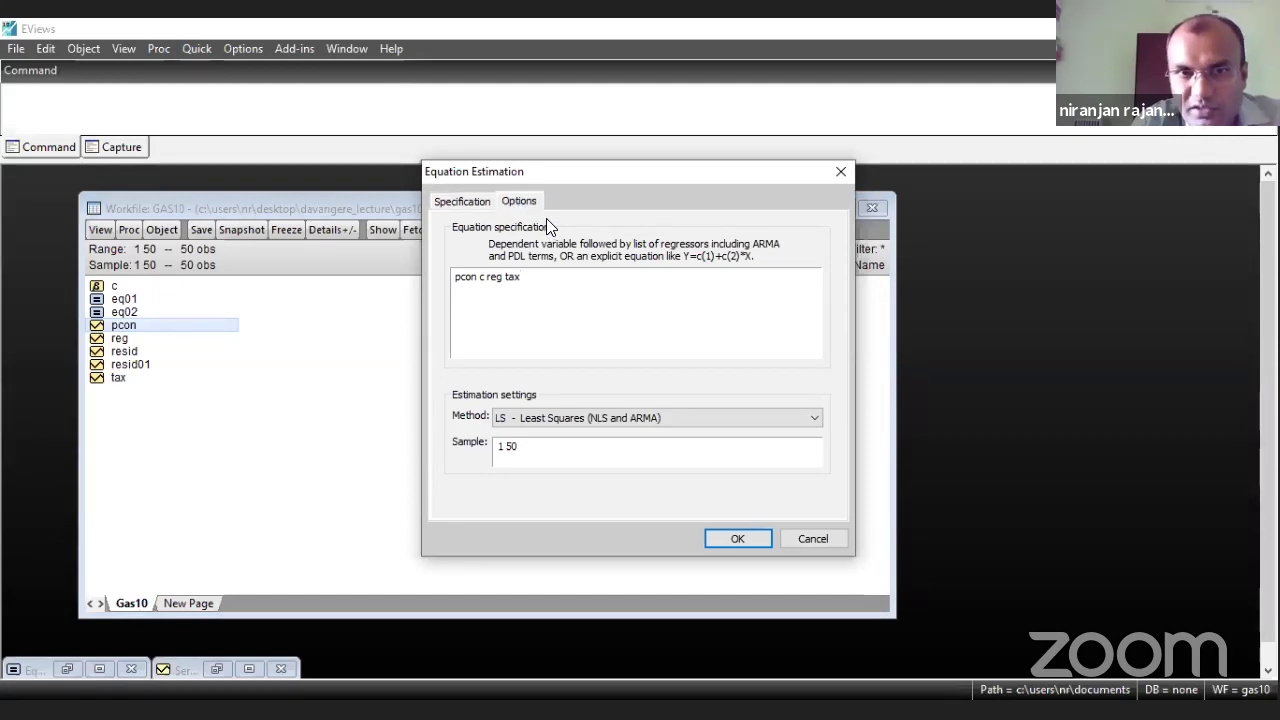
left_click(628, 248)
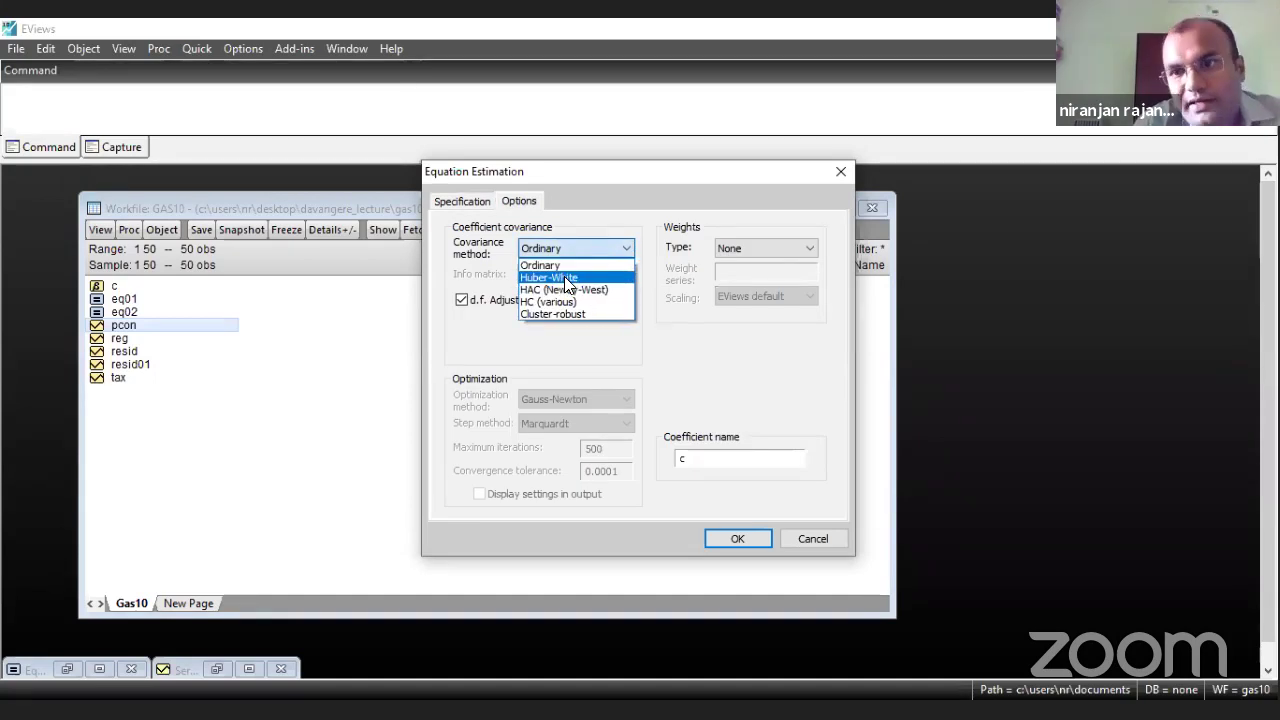
left_click(565, 277)
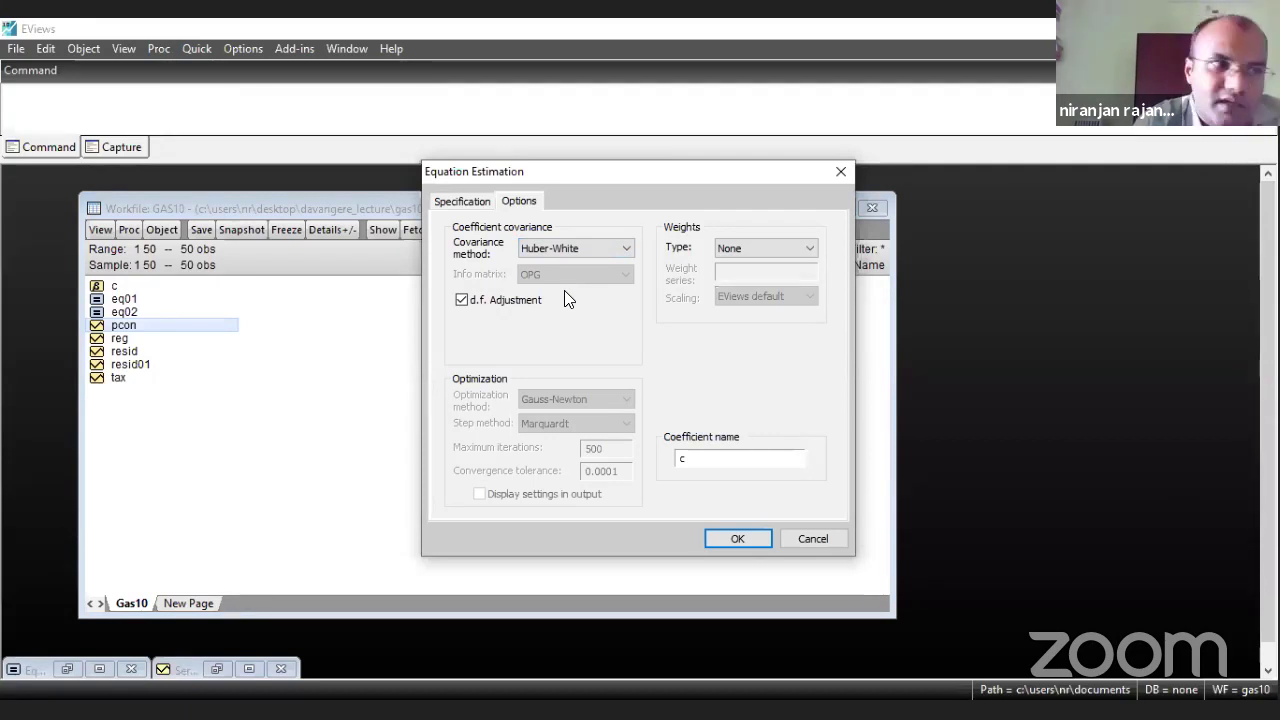
- Weight the regression by inverse standard deviation with weight series 1/reg, estimate it and widen the output window
left_click(812, 248)
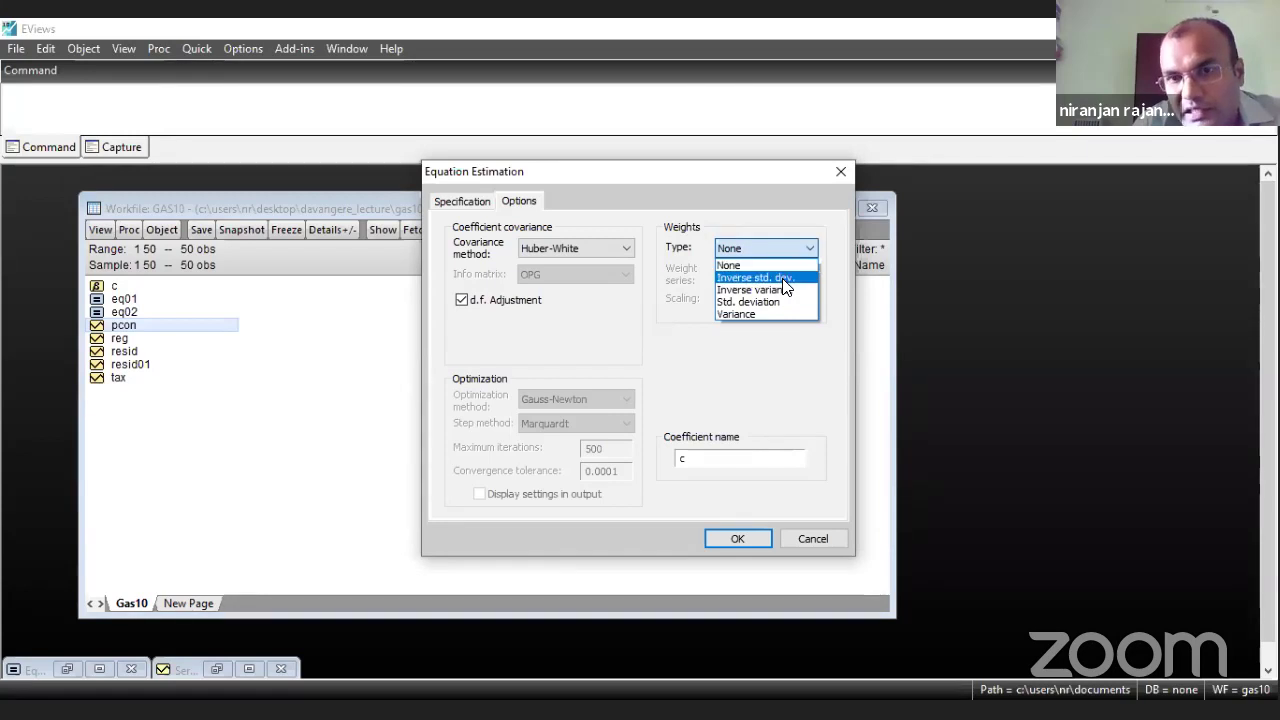
left_click(782, 278)
left_click(738, 277)
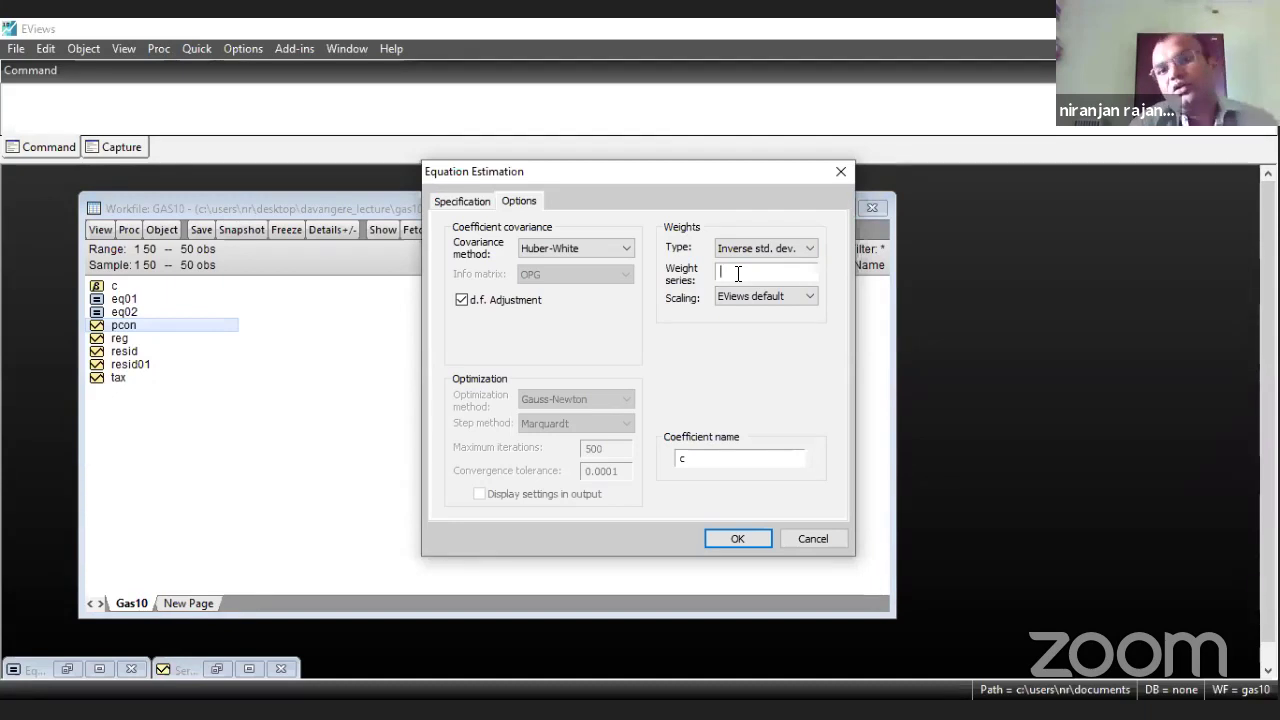
type("1/reg")
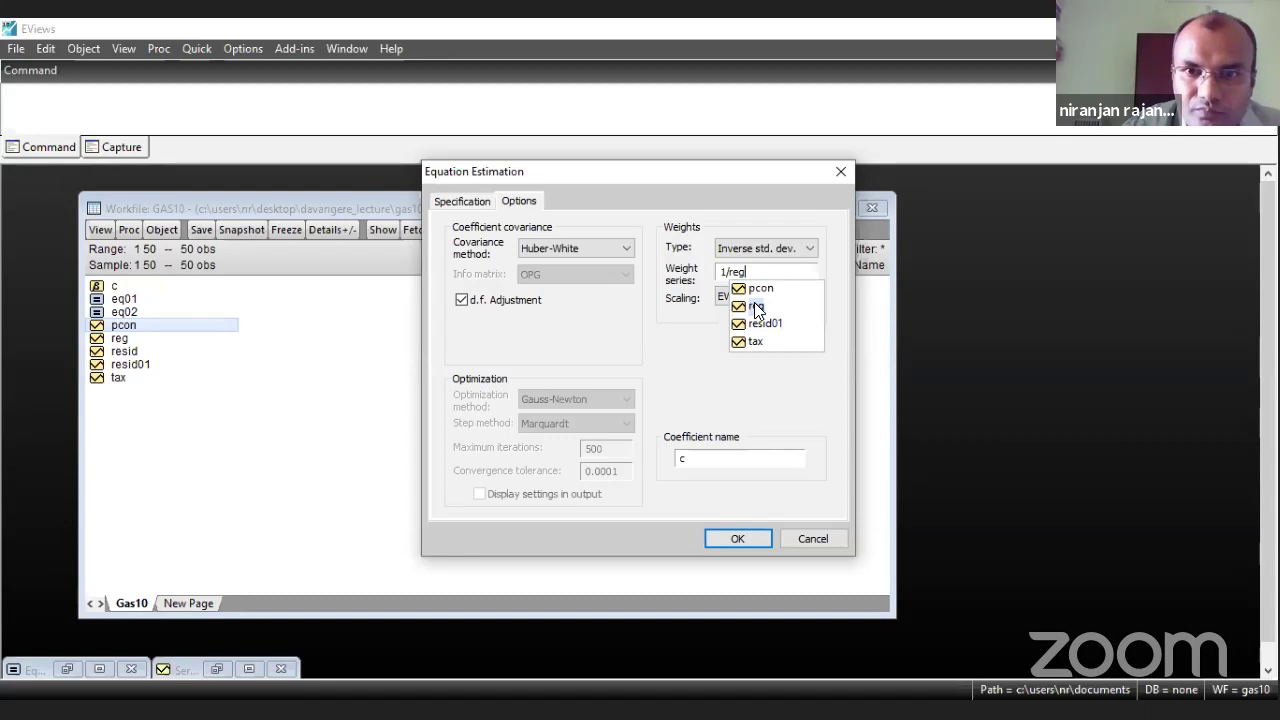
left_click(744, 538)
left_click(744, 538)
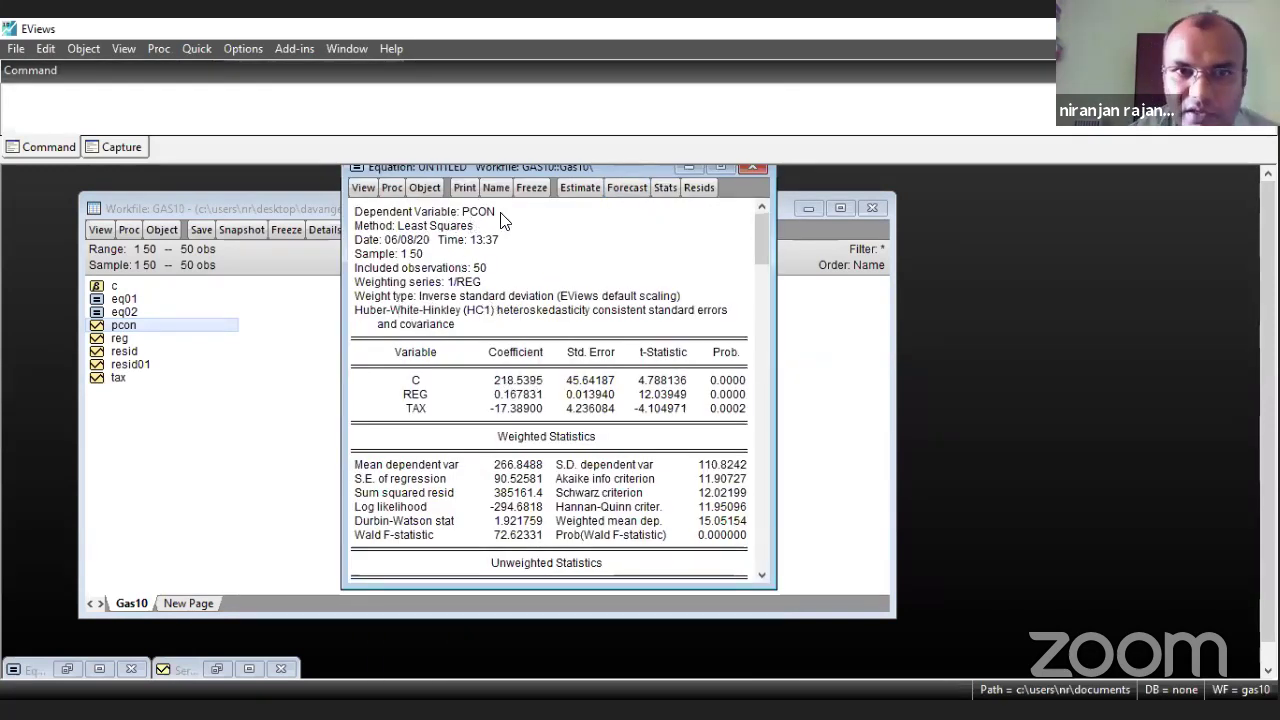
left_click_drag(783, 320, 900, 320)
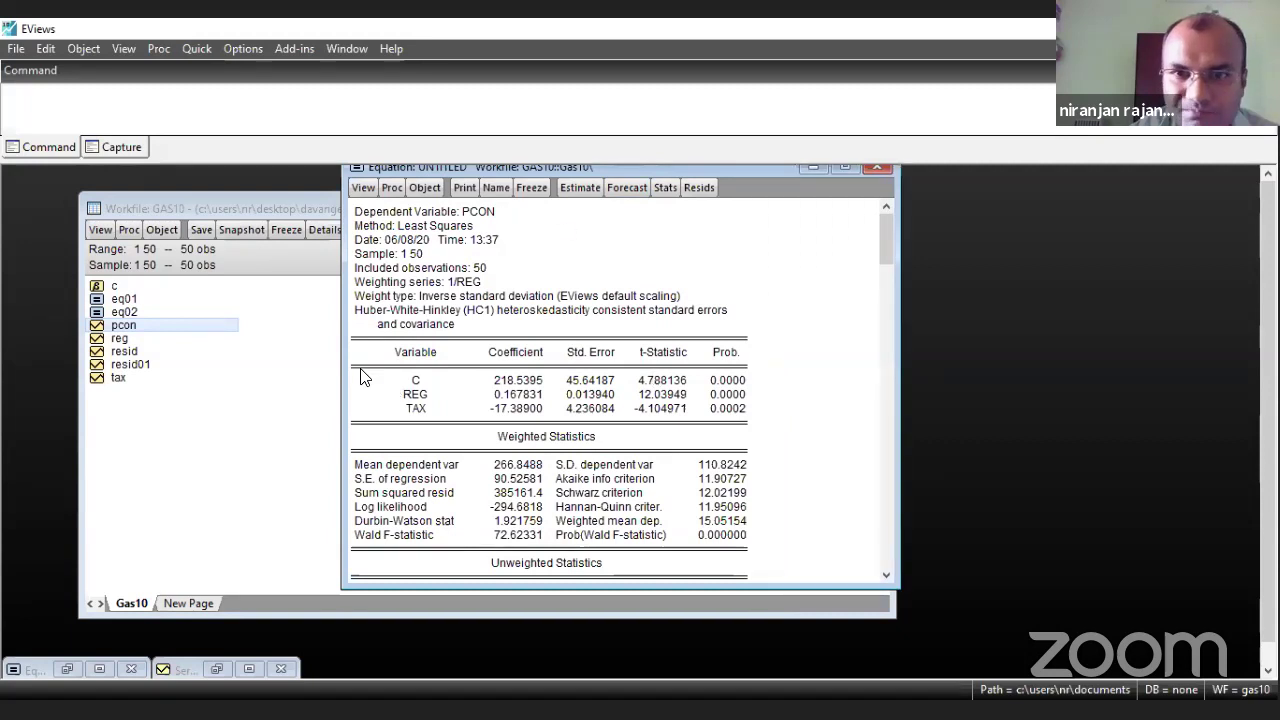
- Widen the weighted regression output and review its weighted and unweighted statistics
left_click_drag(343, 360, 277, 360)
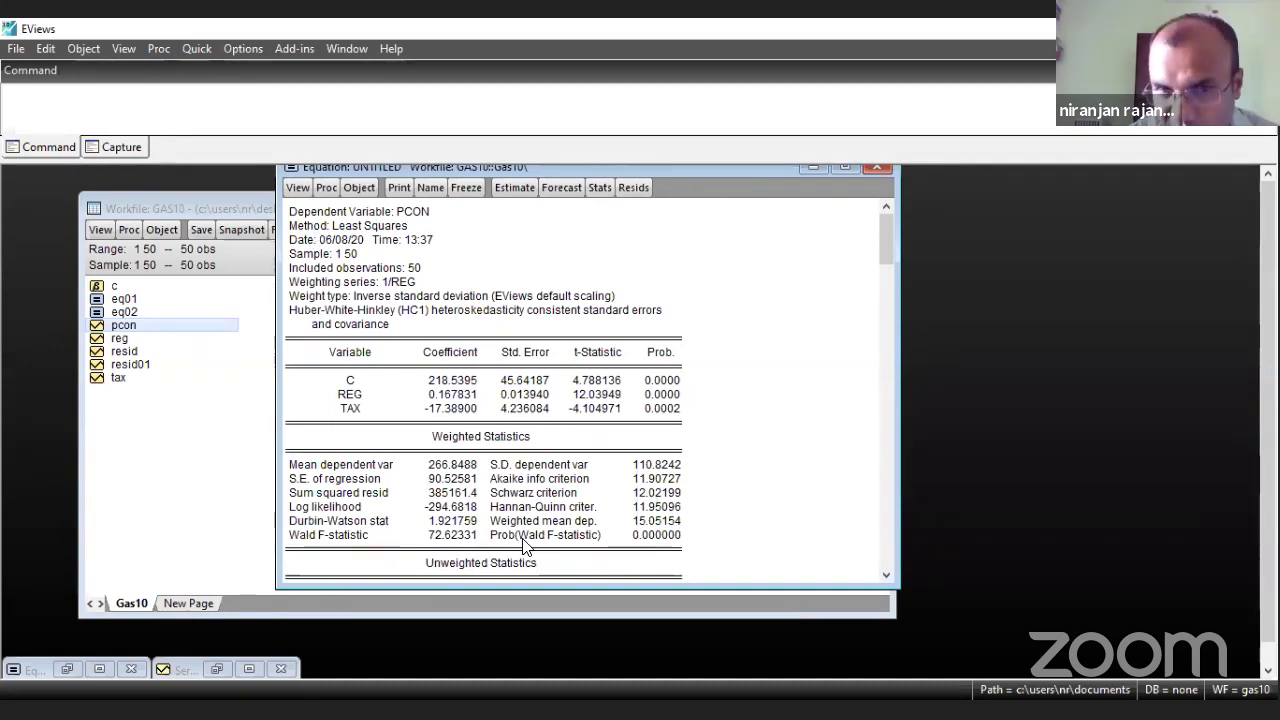
scroll(480, 418, "down", 3)
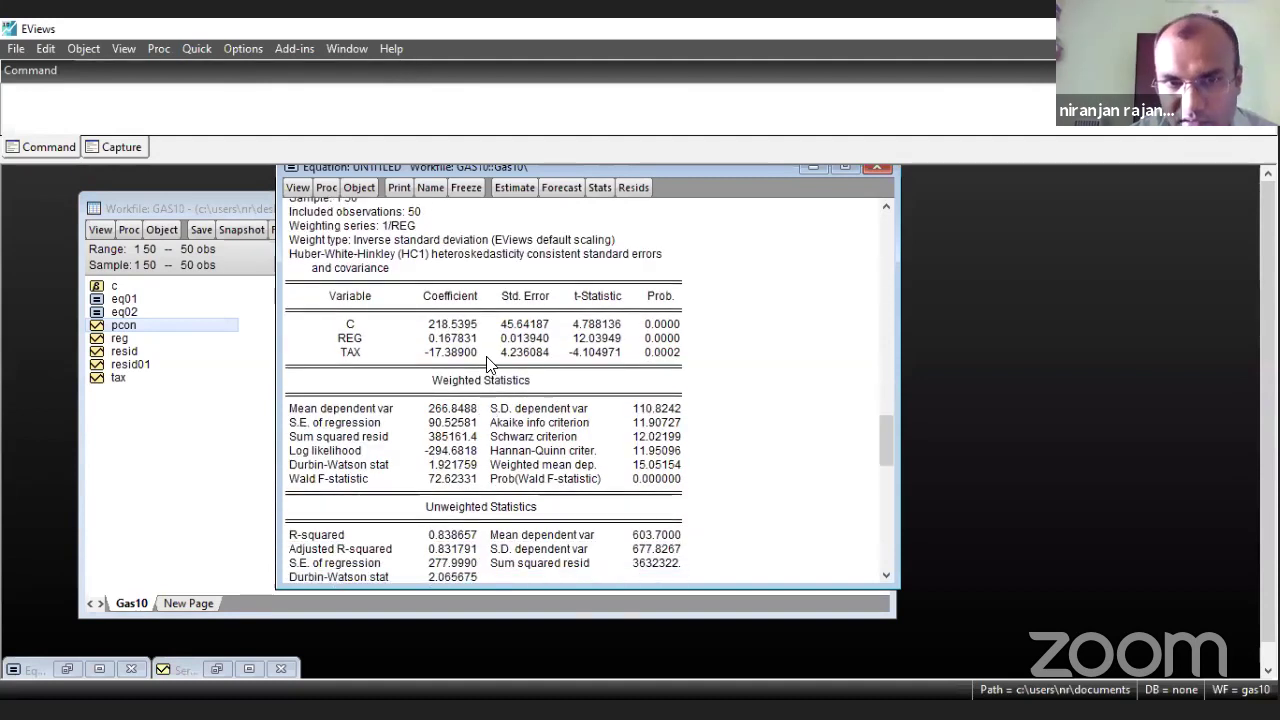
scroll(517, 460, "down", 1)
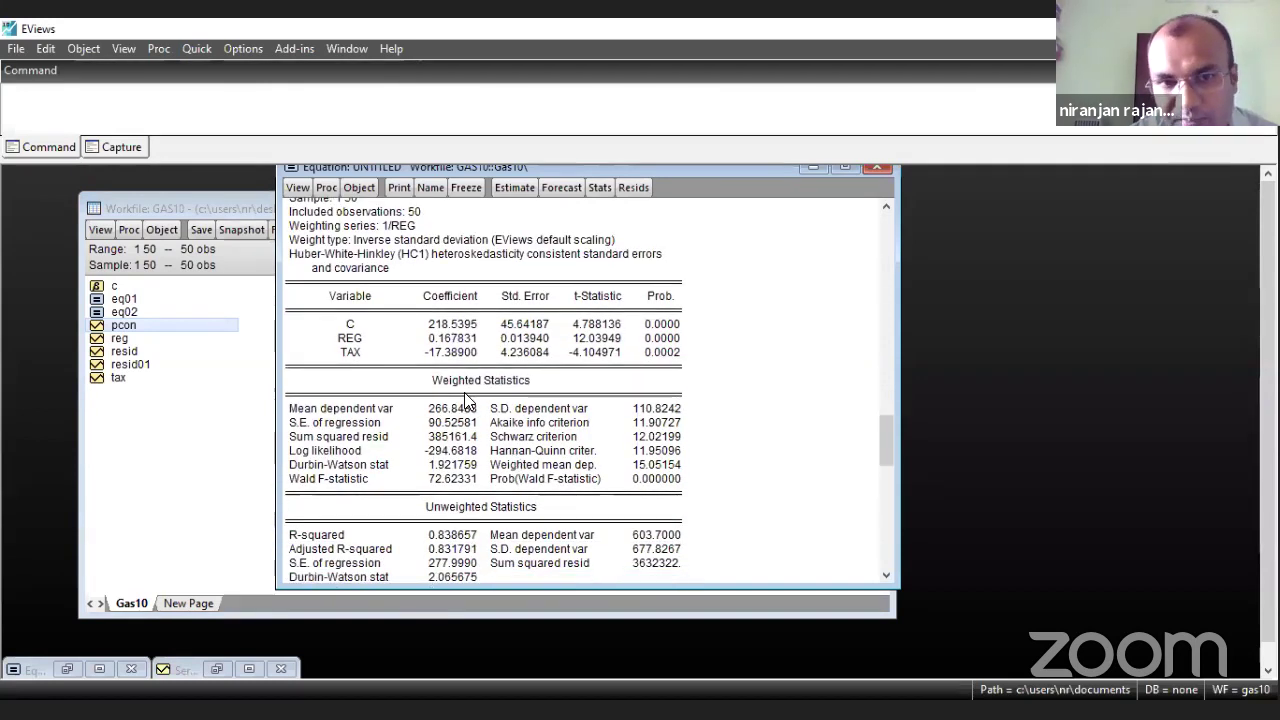
scroll(512, 404, "down", 2)
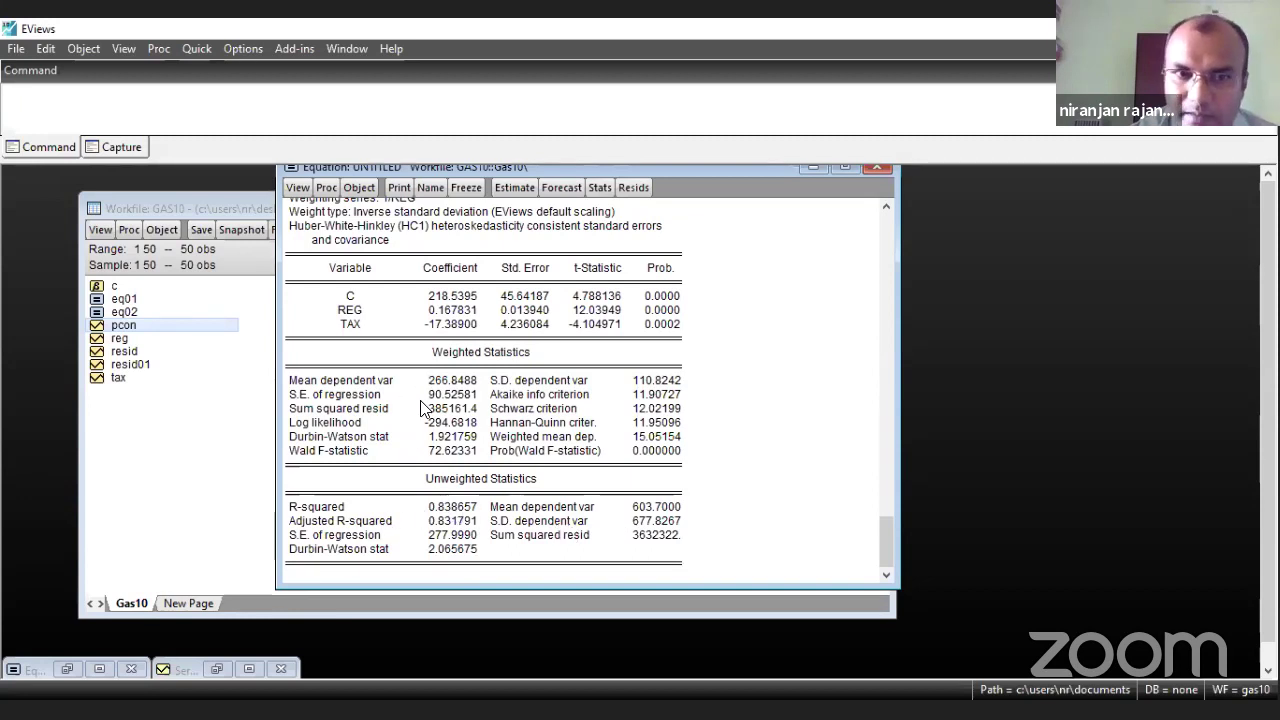
scroll(425, 410, "up", 3)
scroll(466, 472, "up", 1)
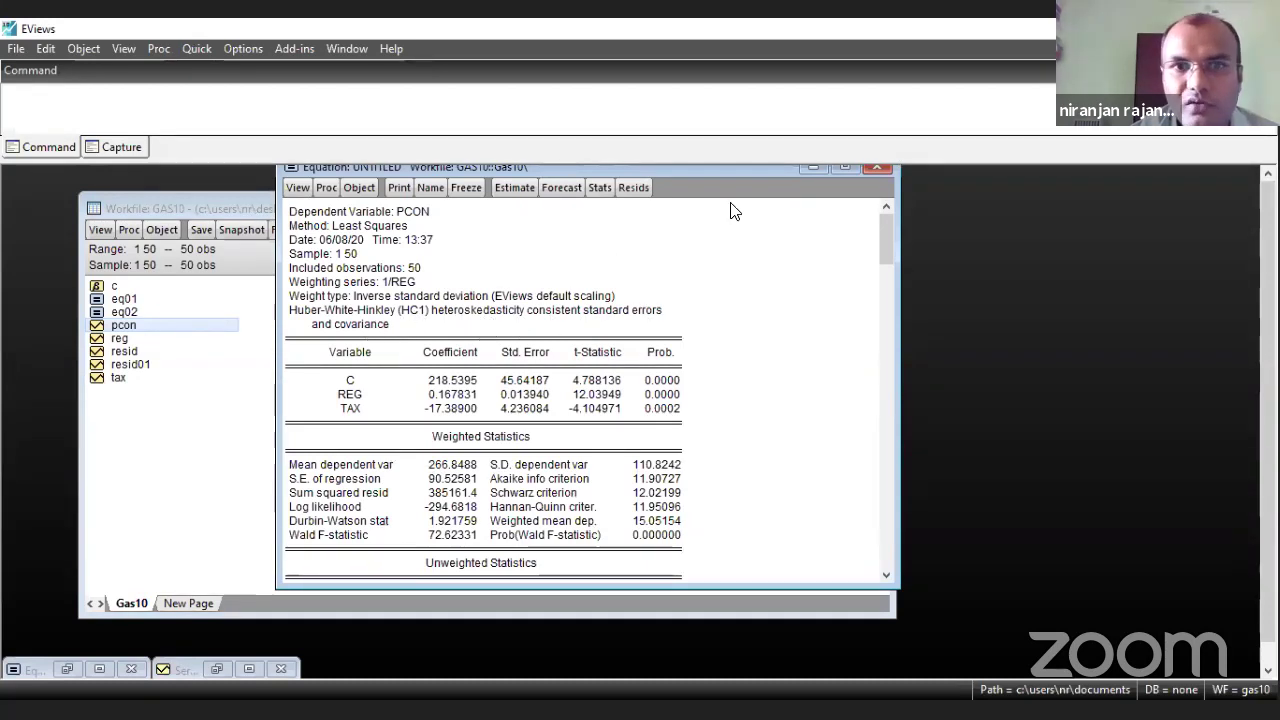
- Delete the untitled weighted equation and begin a new least squares equation specified as pcon c reg tax
left_click(880, 166)
left_click(600, 406)
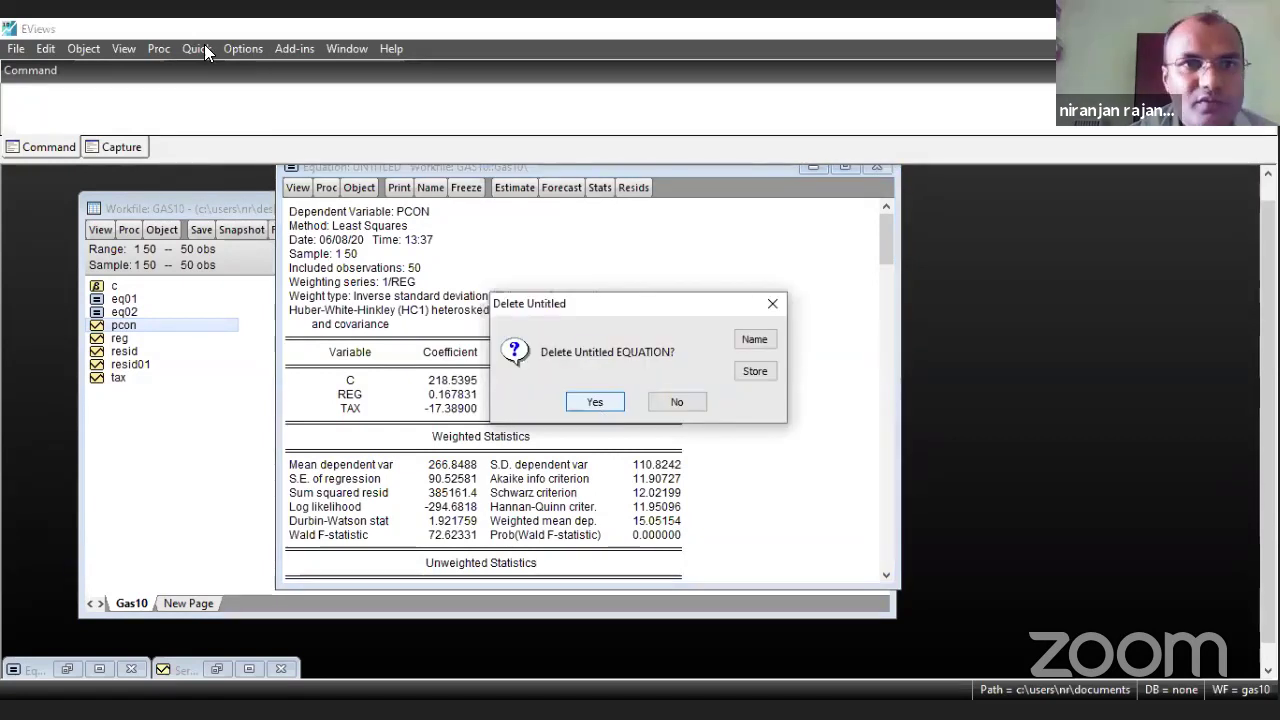
left_click(204, 46)
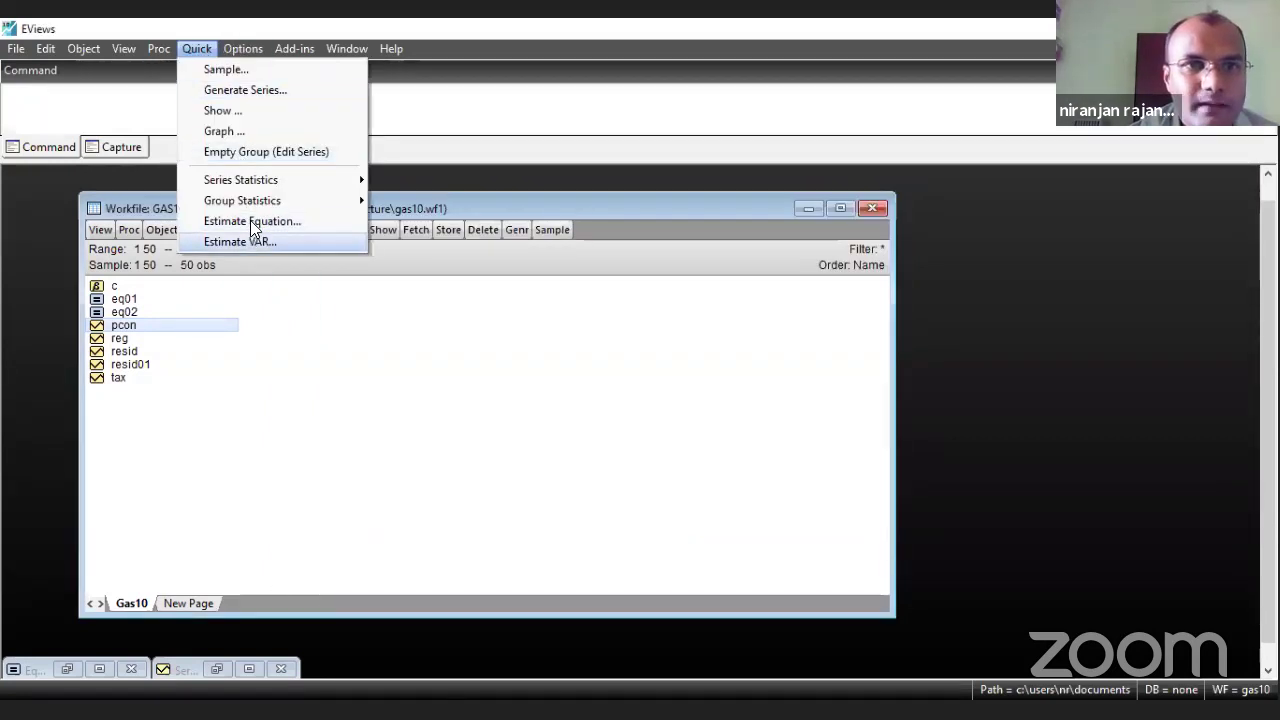
left_click(251, 221)
type("pcon c reg tax")
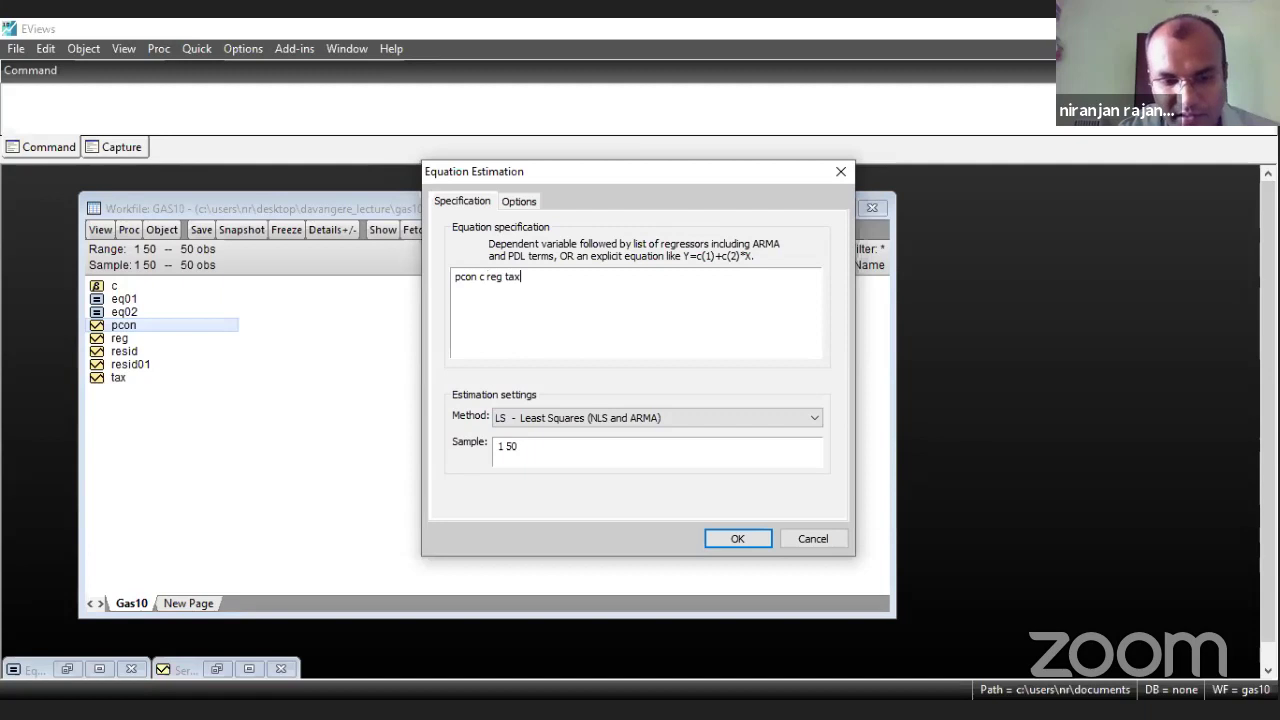
- Estimate the equation with inverse standard deviation weights, weight series 1/reg and the Huber-White covariance method
left_click(522, 203)
left_click(625, 248)
left_click(625, 248)
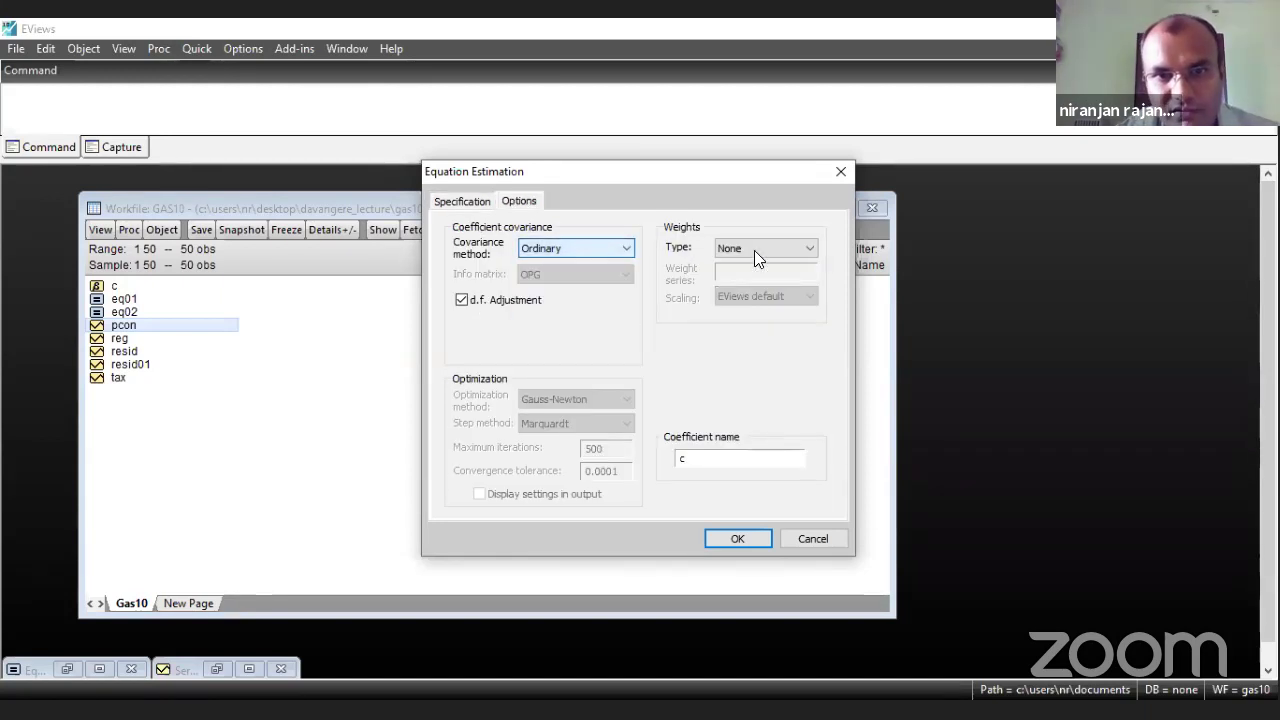
left_click(811, 249)
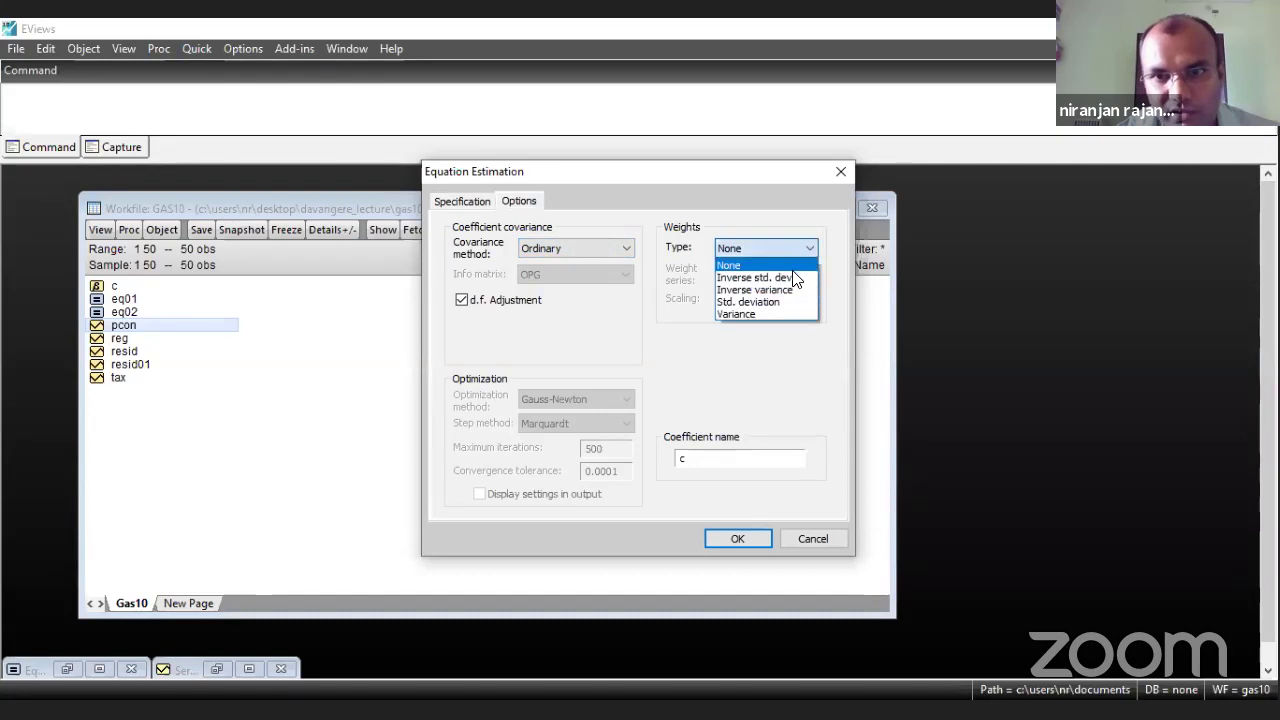
left_click(778, 278)
left_click(617, 250)
left_click(575, 277)
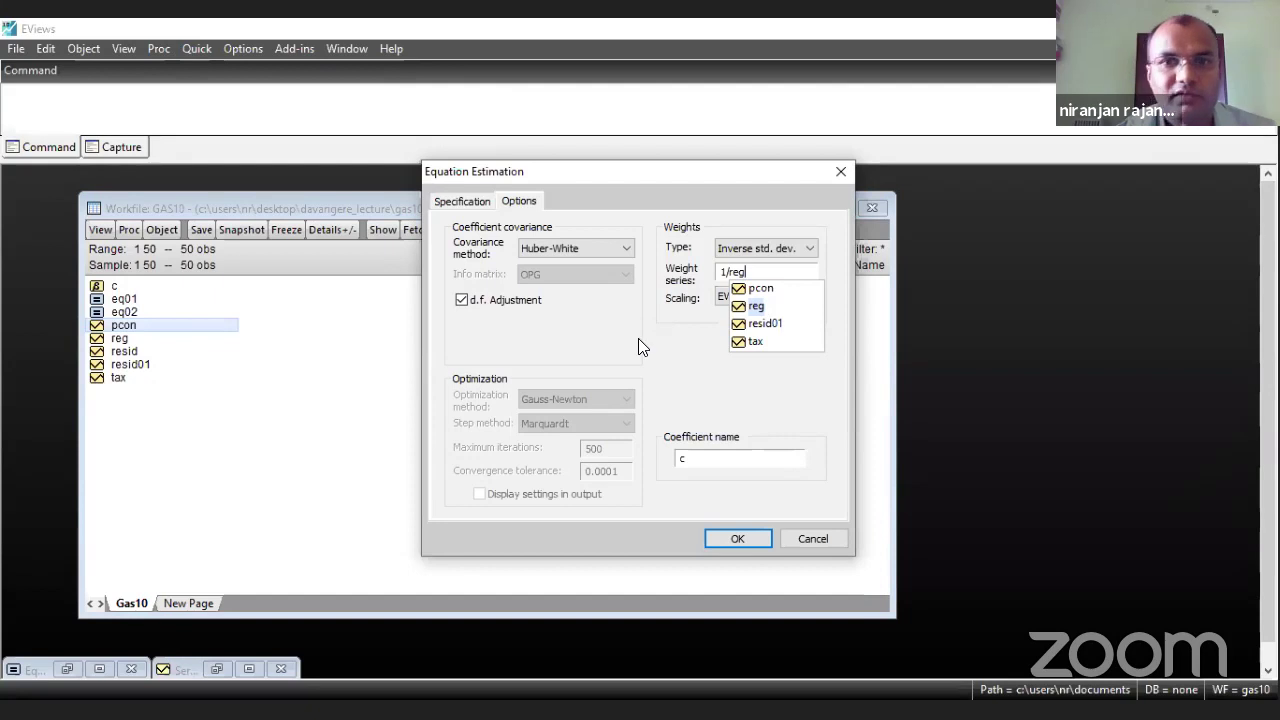
key("Return")
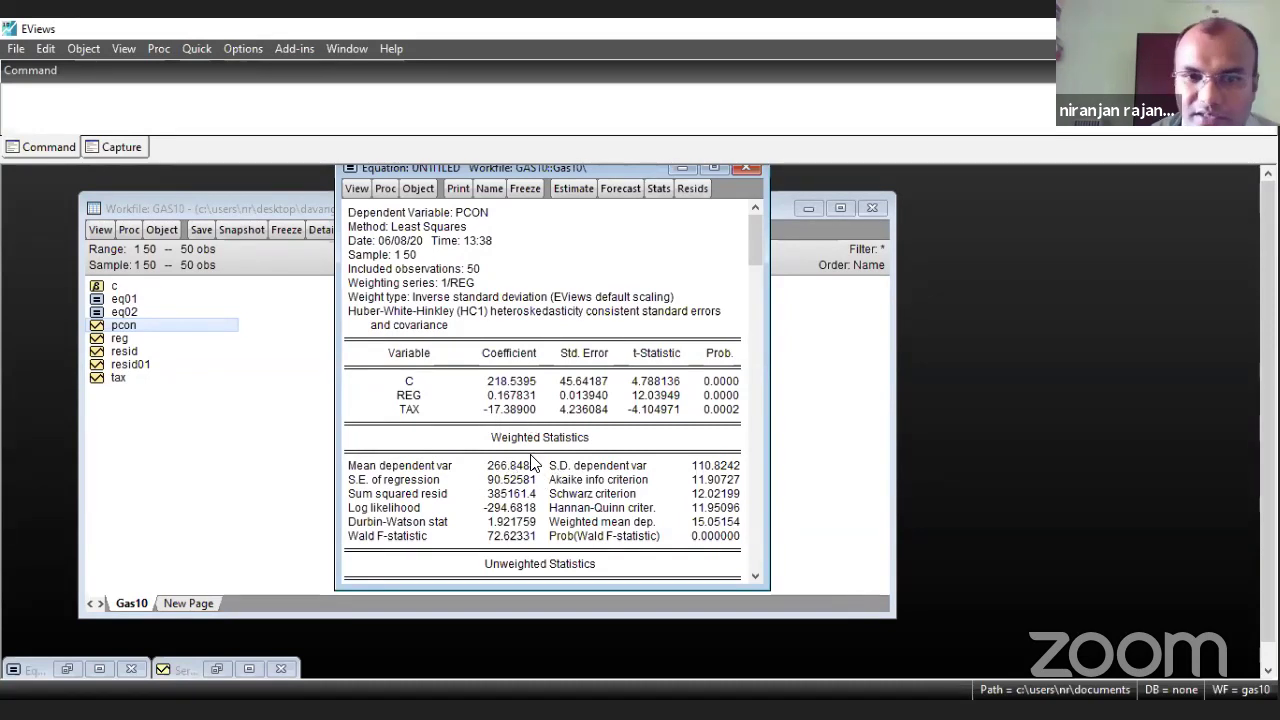
- Run the Breusch-Pagan-Godfrey heteroskedasticity test on the weighted equation with regressors c reg tax and check the Obs*R-squared probability
scroll(533, 463, "down", 1)
scroll(508, 410, "down", 1)
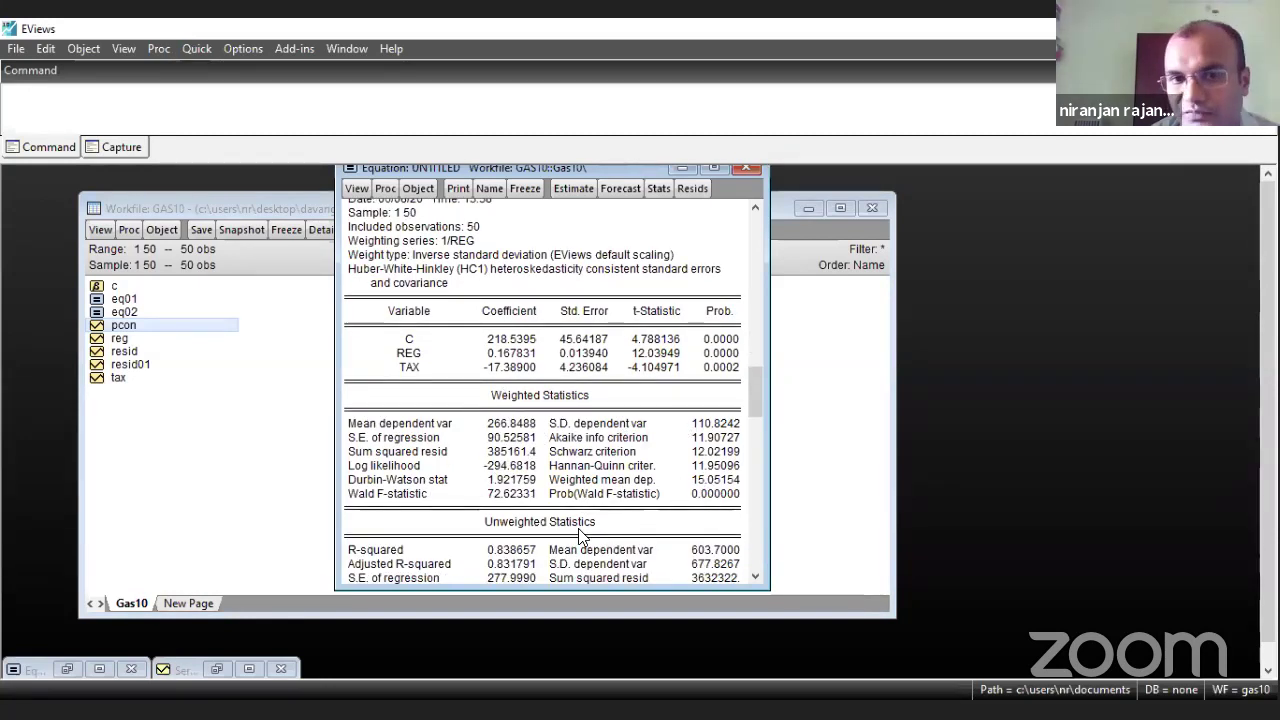
scroll(550, 518, "down", 1)
scroll(558, 340, "up", 2)
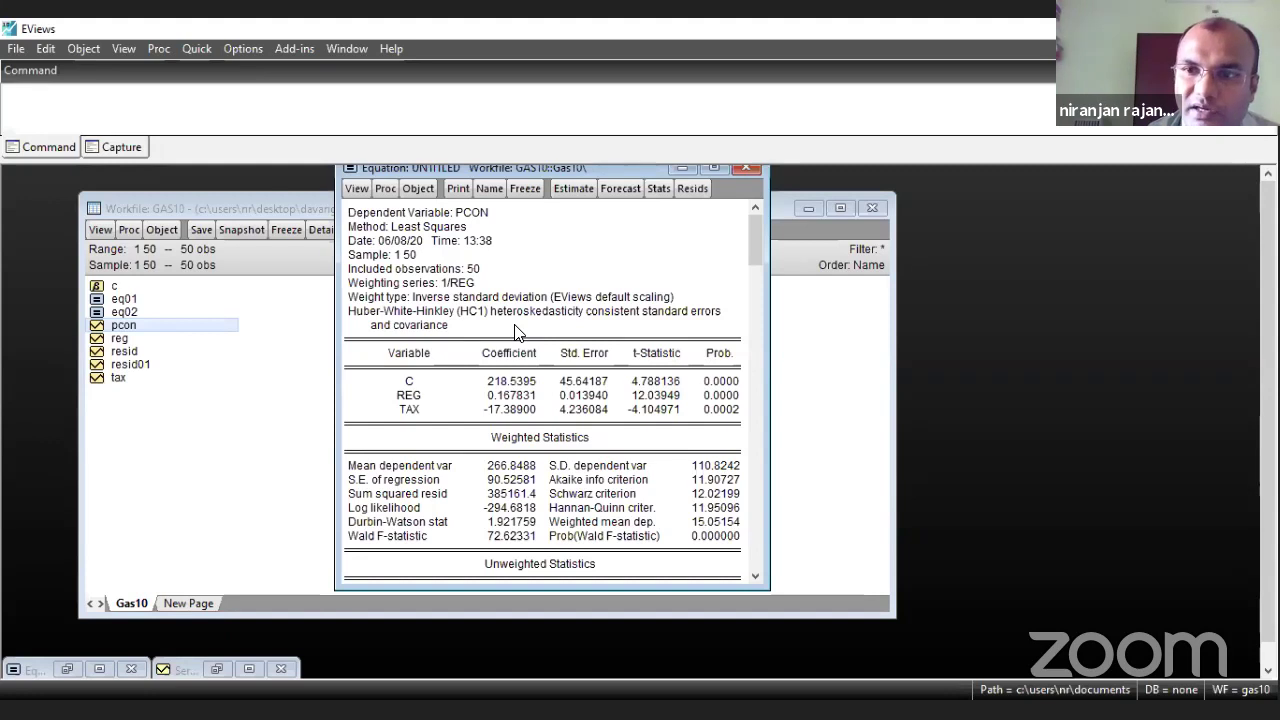
left_click(356, 188)
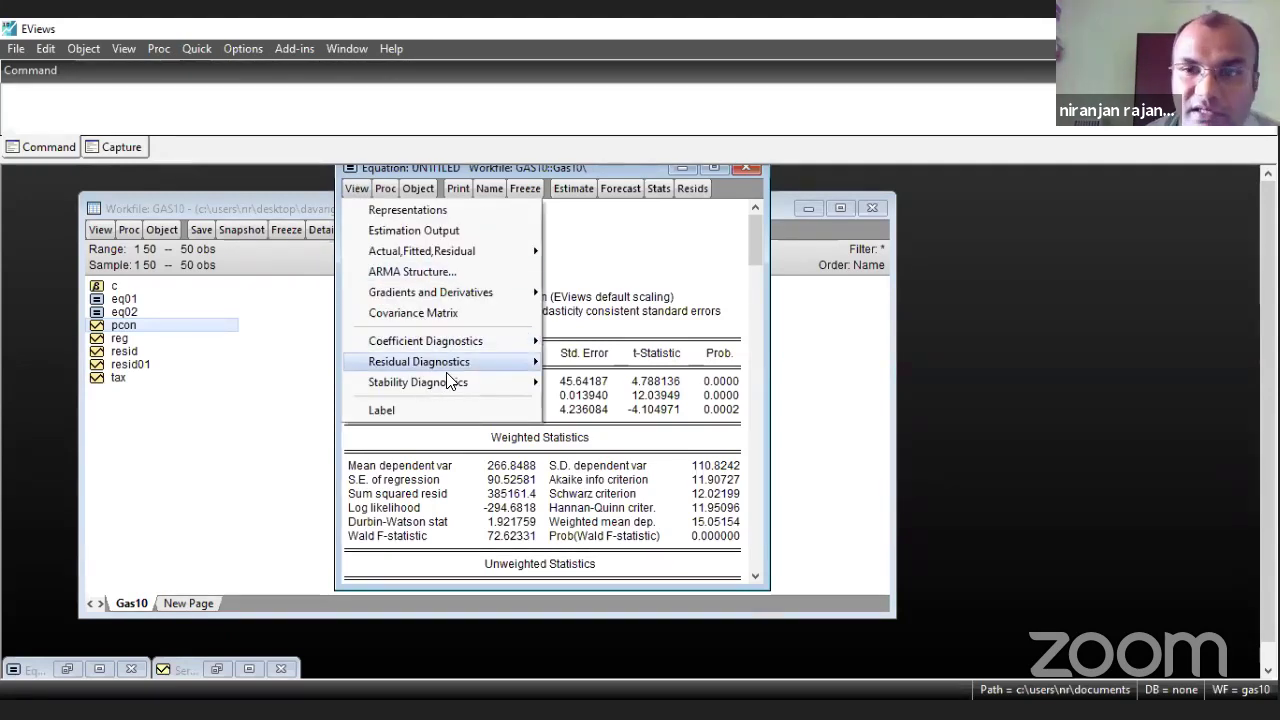
mouse_move(469, 362)
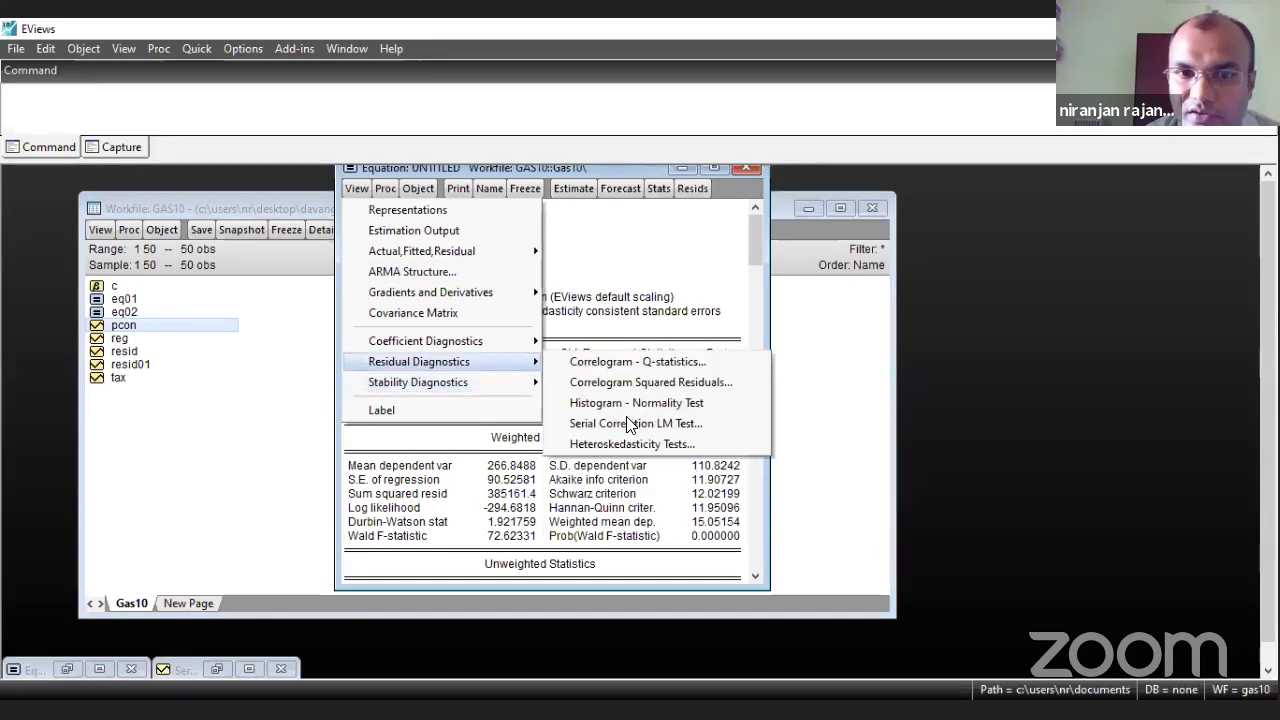
left_click(618, 443)
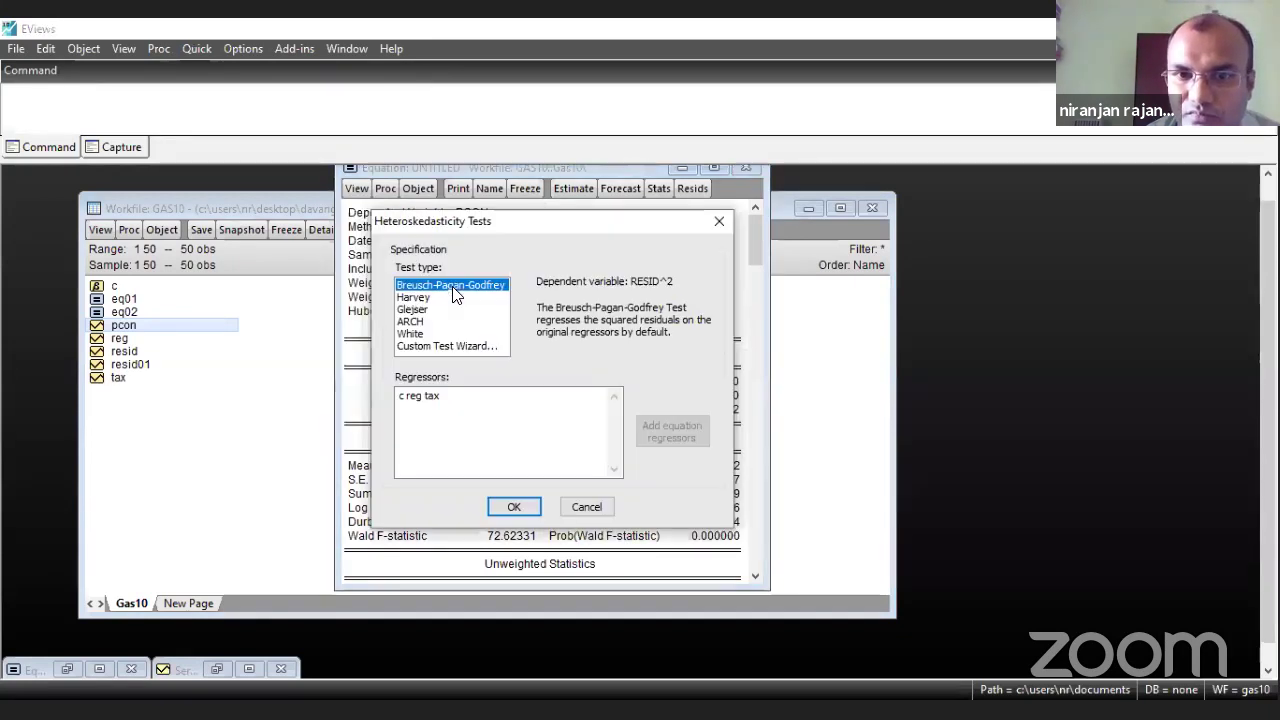
left_click(512, 508)
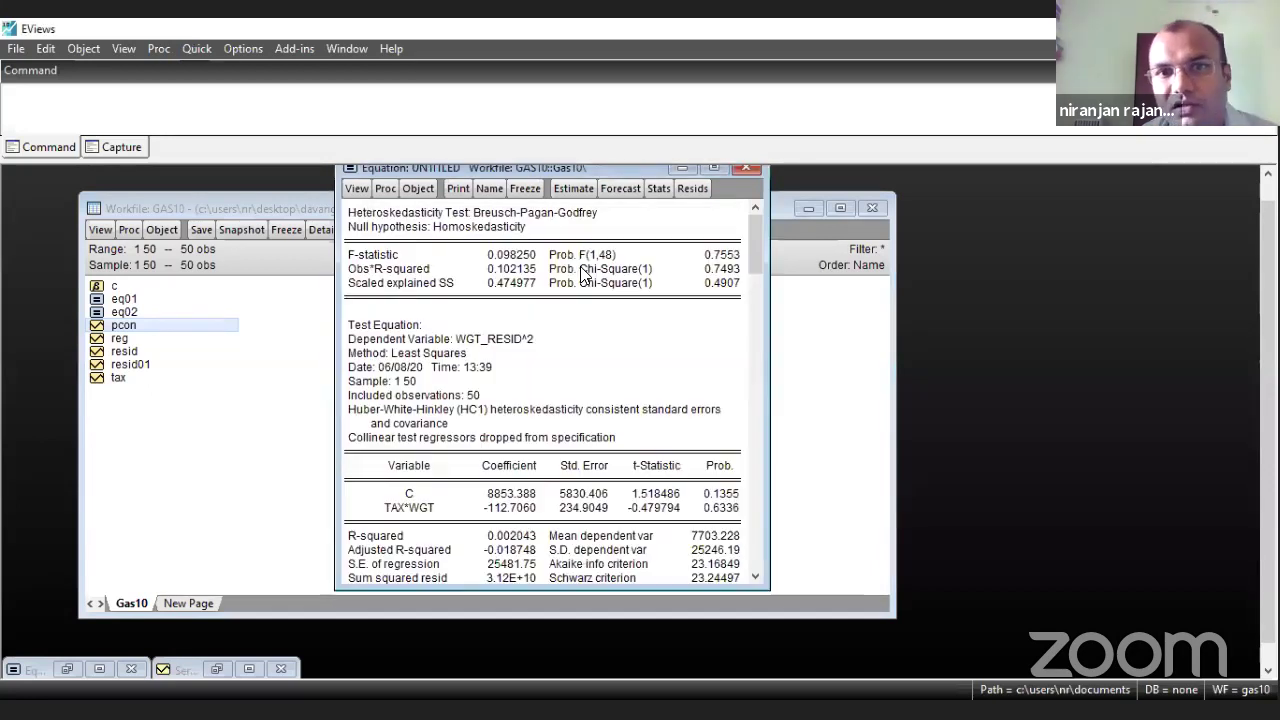
left_click(724, 271)
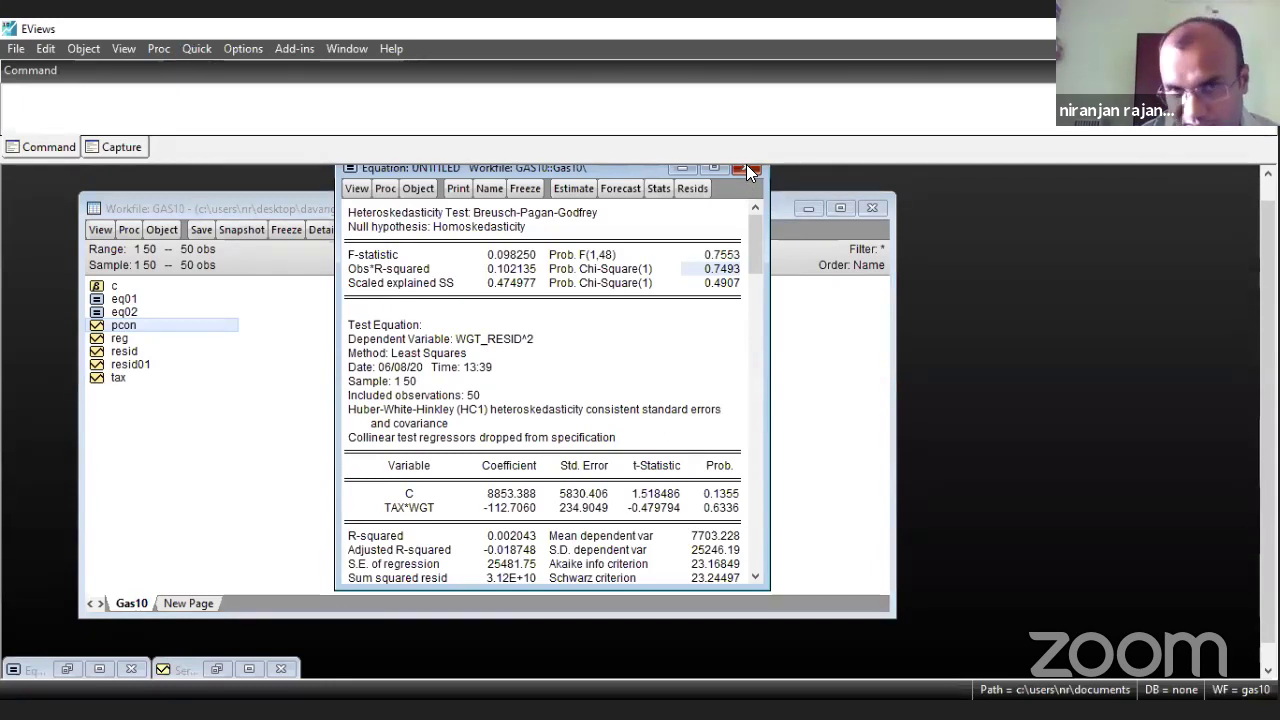
- Delete the untitled equation holding the test output and specify another least squares equation as pcon c reg tax
left_click(748, 167)
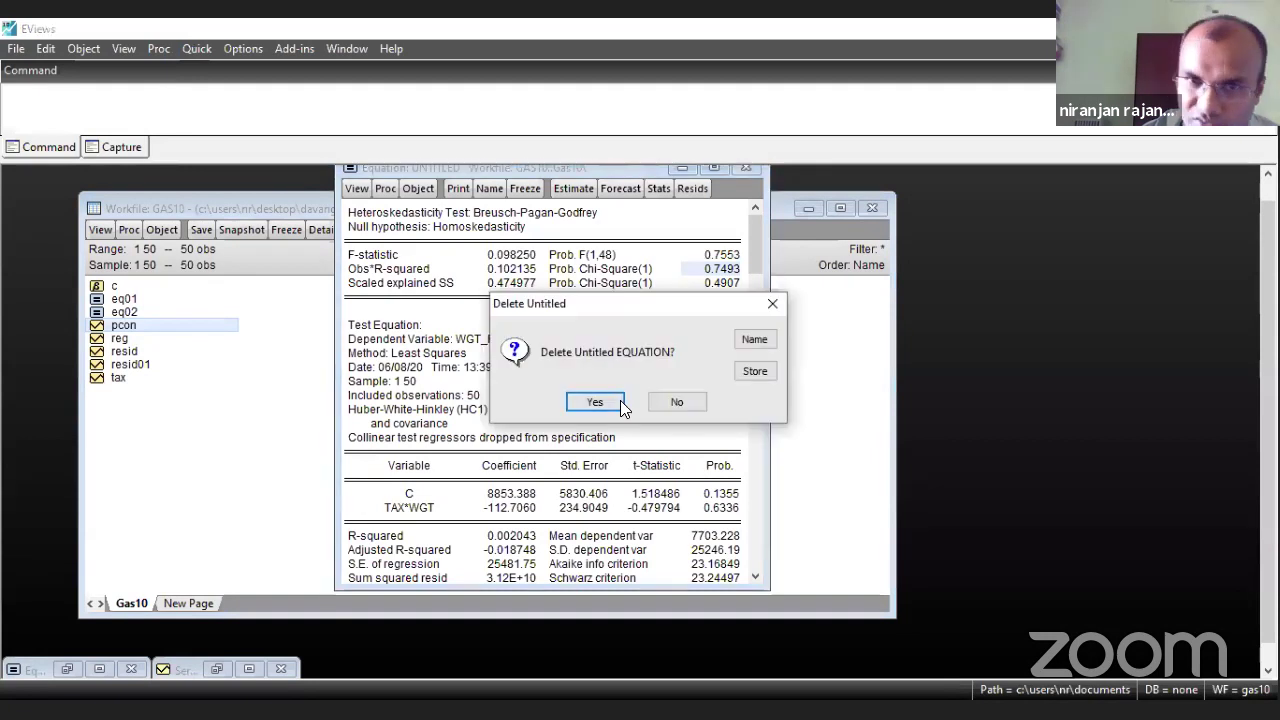
key("Return")
left_click(190, 48)
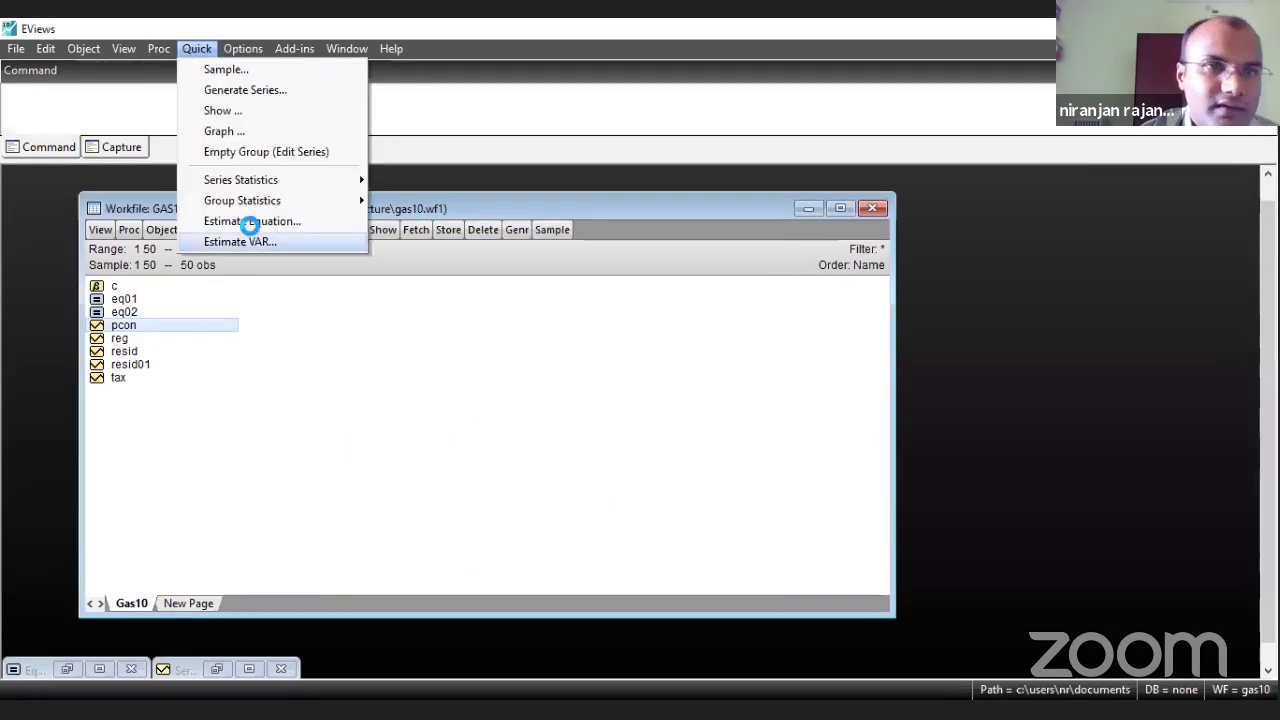
left_click(250, 221)
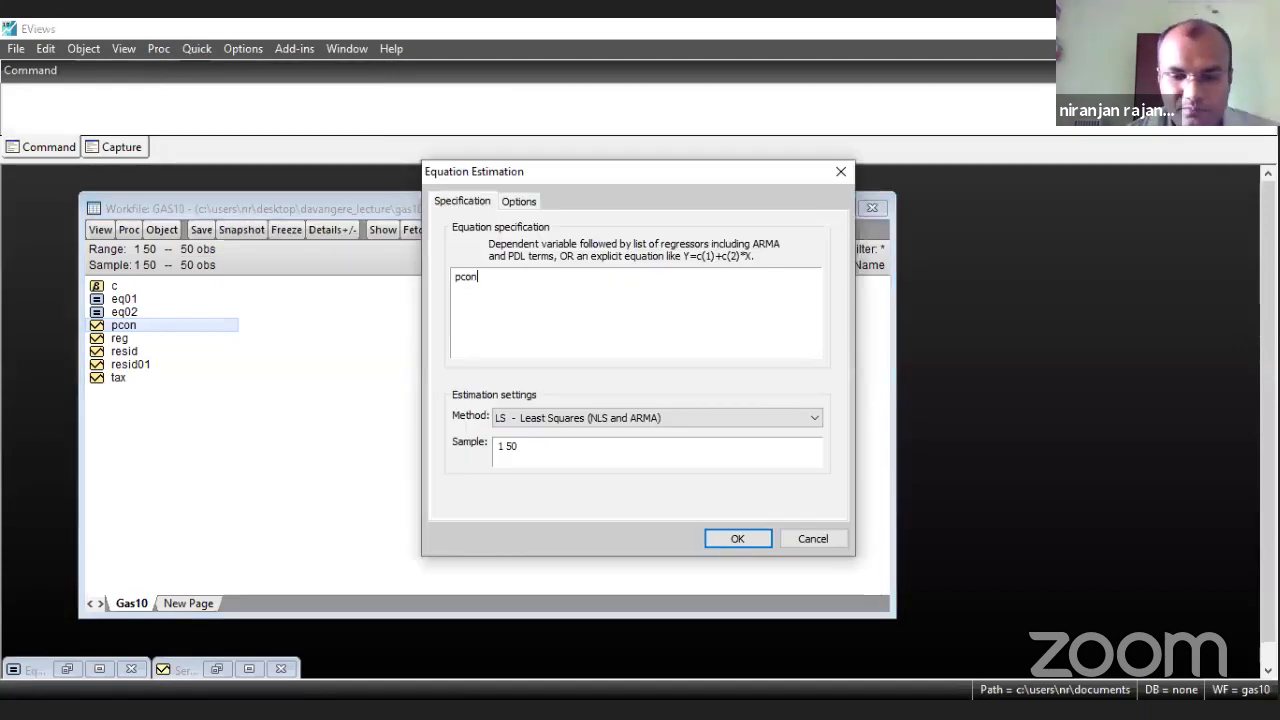
type("reg reg ")
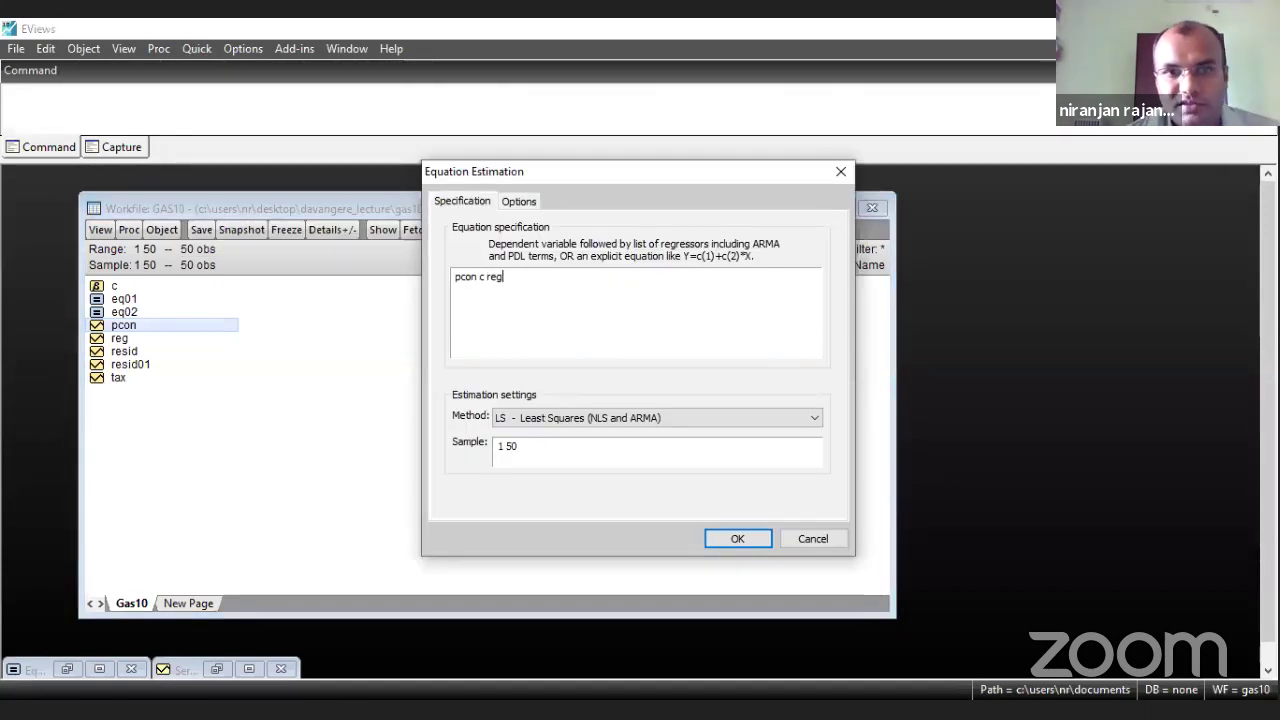
type("tax")
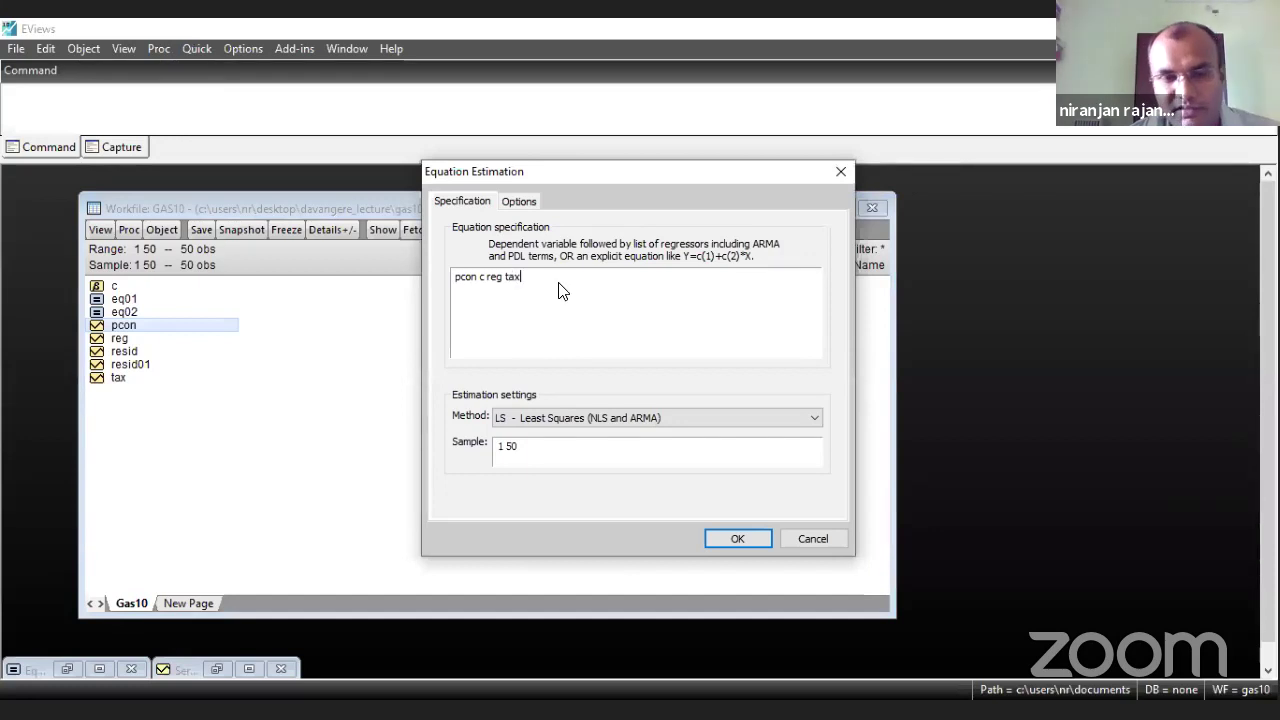
- Estimate the unweighted equation with the Huber-White covariance method and move its output window up for reading
left_click(519, 202)
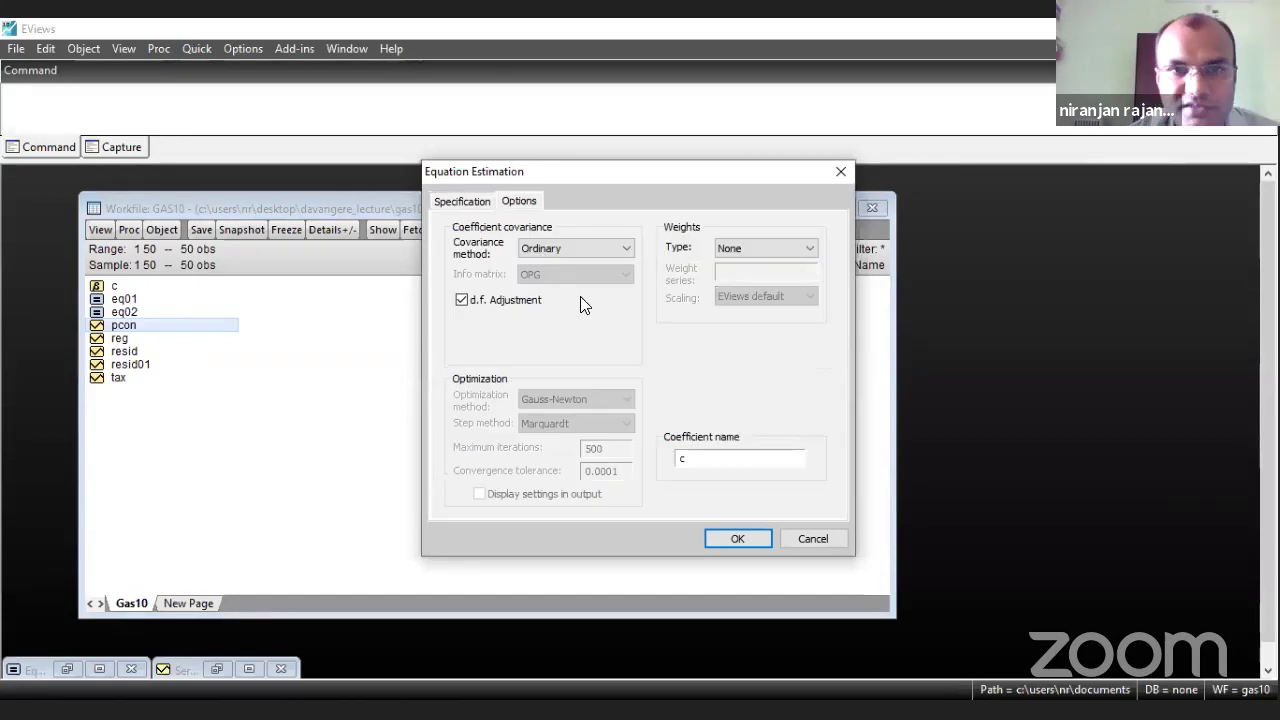
left_click(622, 248)
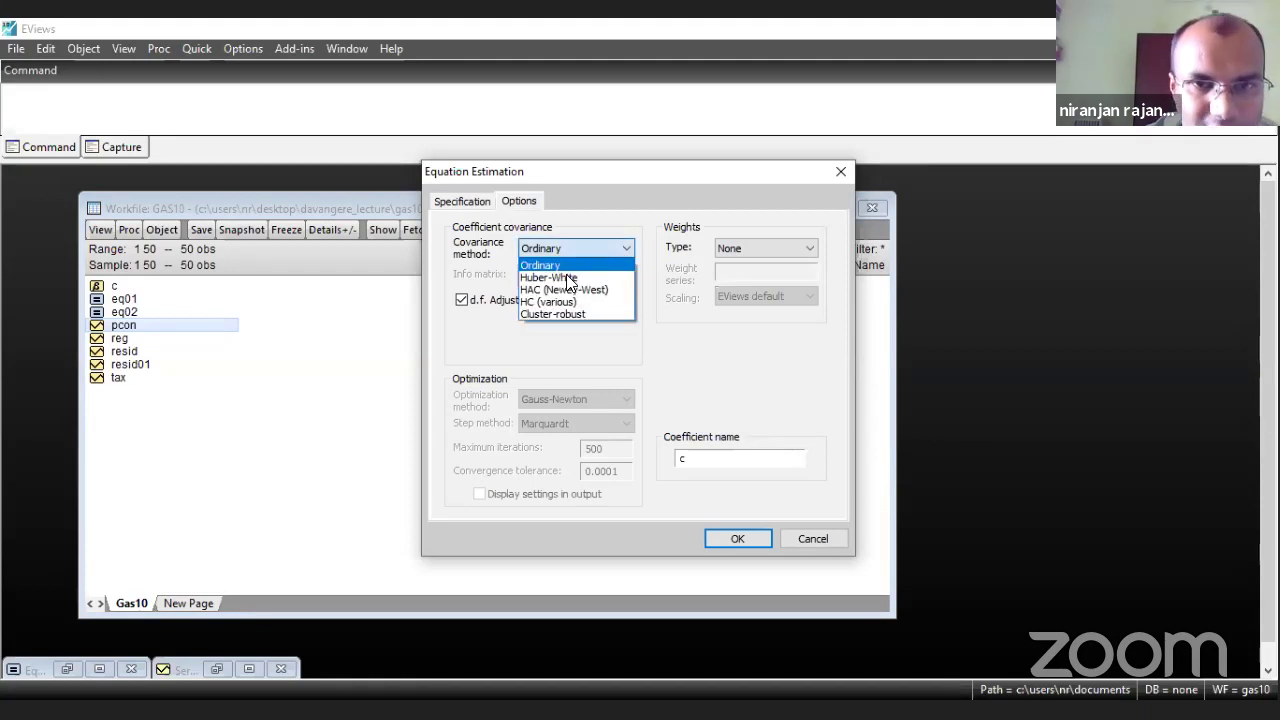
left_click(573, 280)
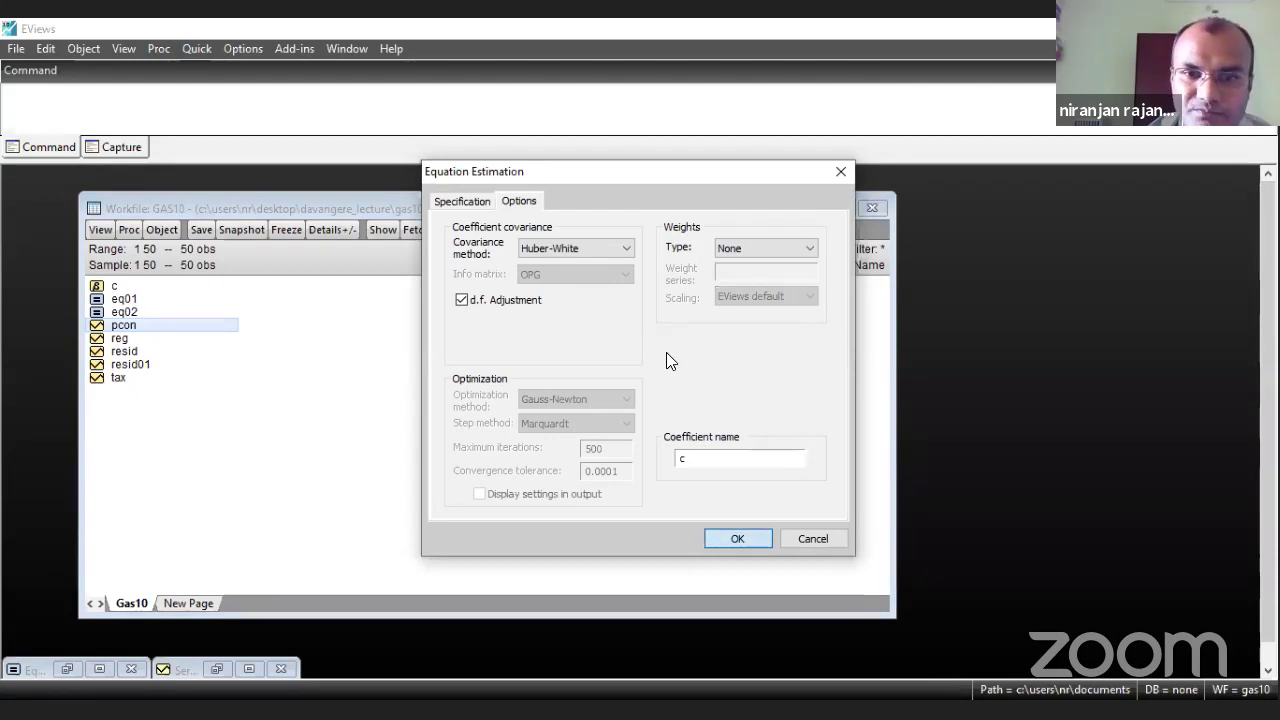
key("Return")
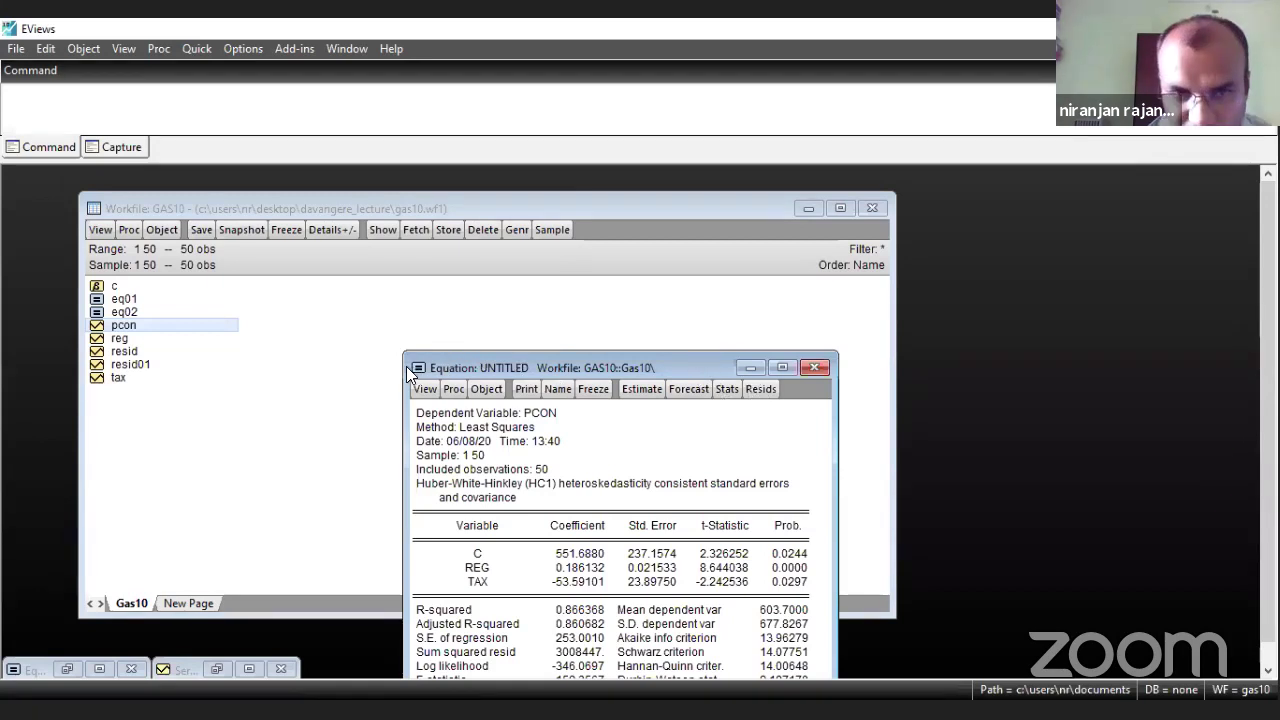
left_click_drag(406, 366, 321, 173)
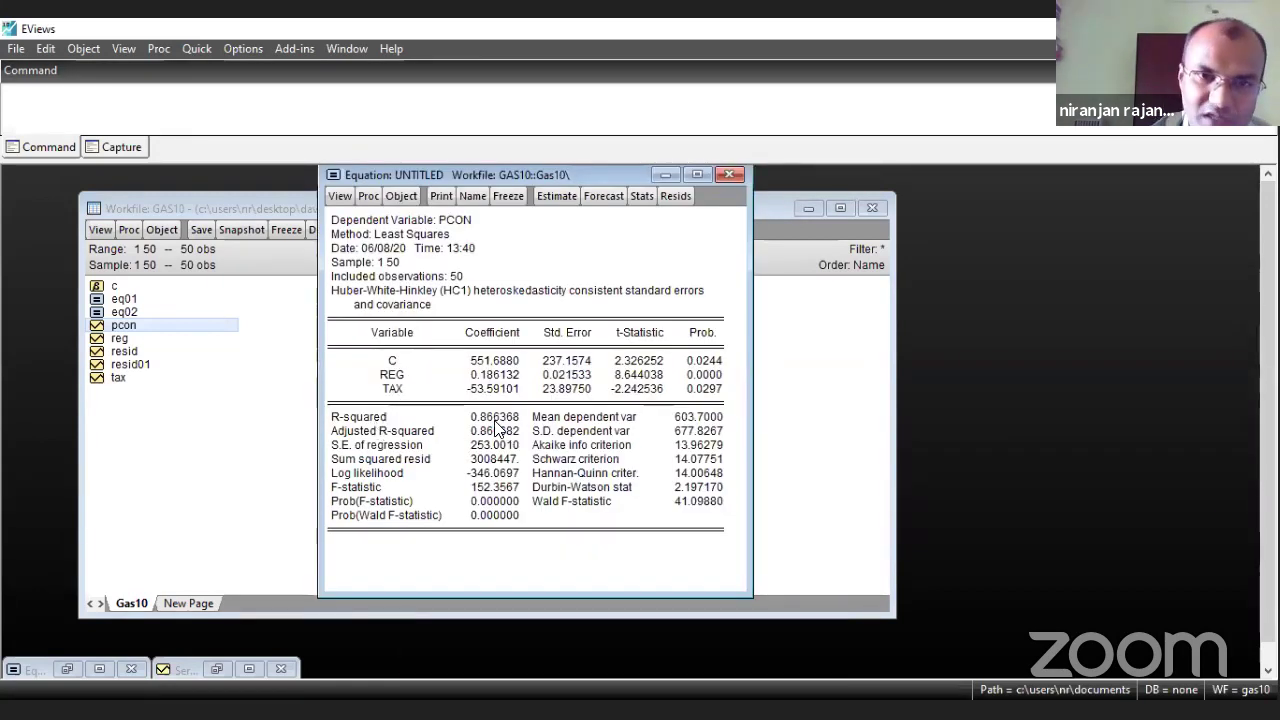
- Examine the probabilities of the REG and TAX coefficients in the unweighted Huber-White output
left_click(393, 374)
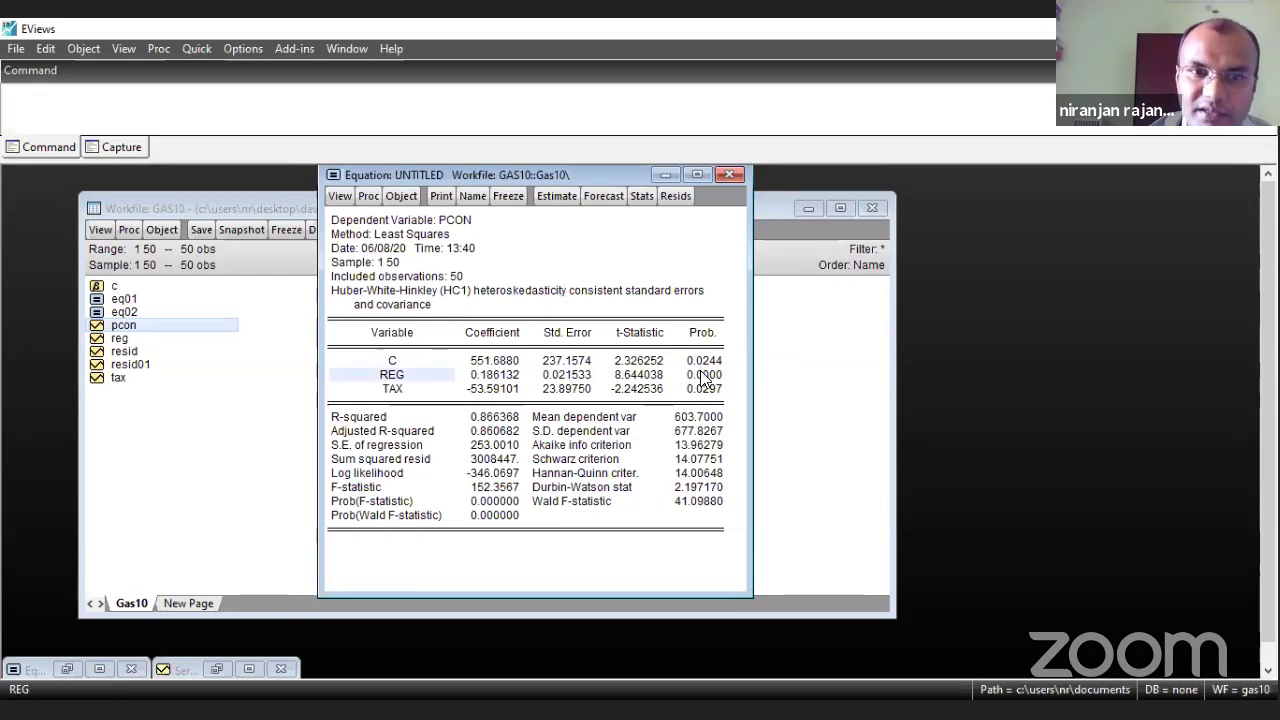
left_click(704, 375)
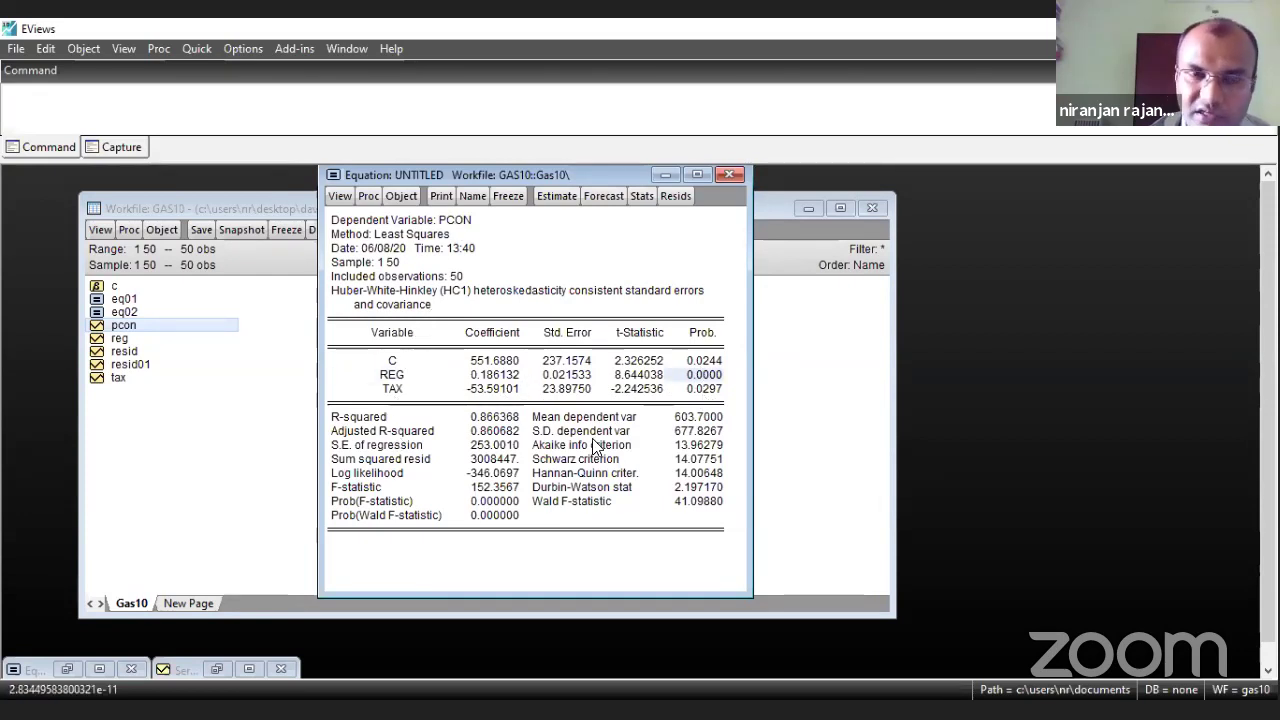
left_click(718, 389)
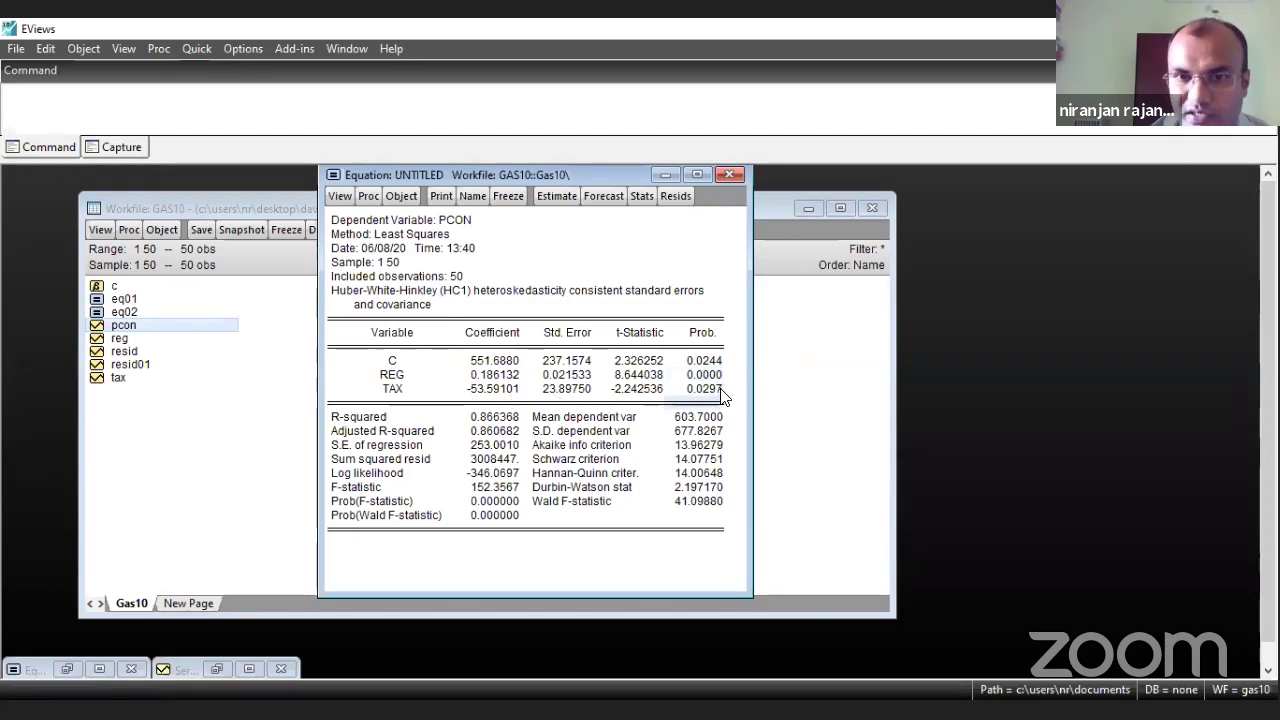
left_click(718, 390)
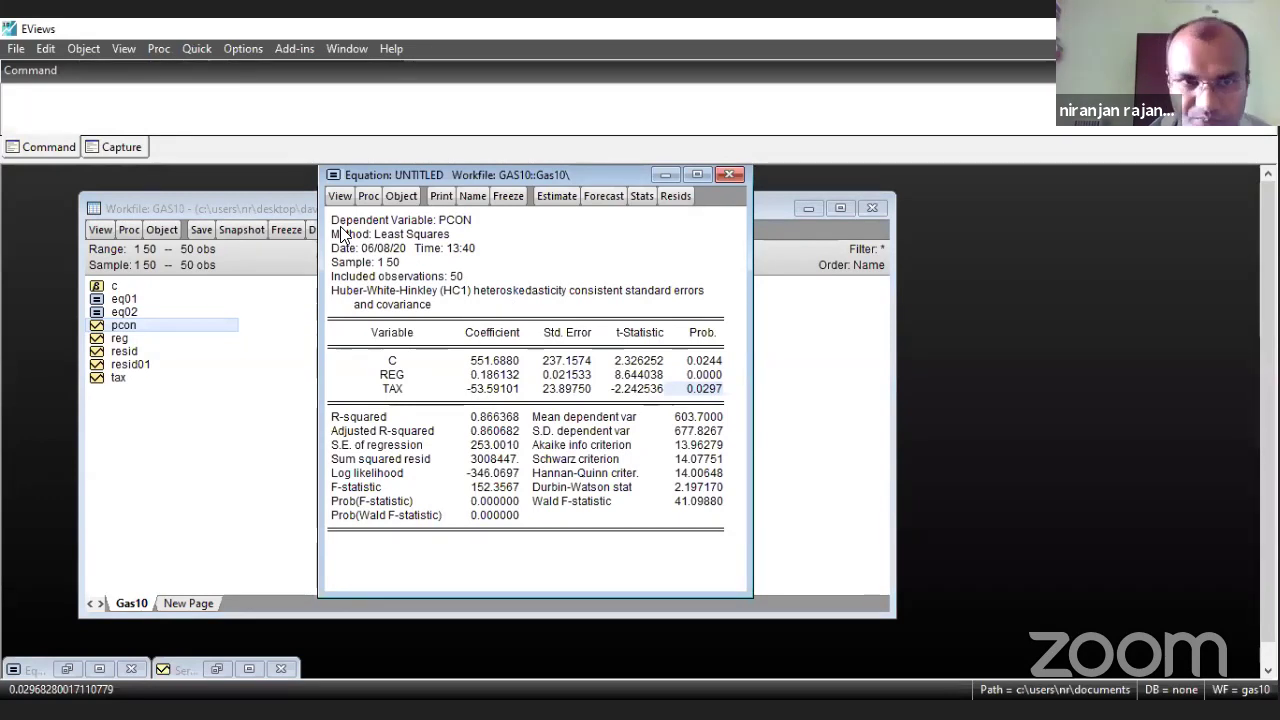
- Run the Breusch-Pagan-Godfrey heteroskedasticity test on the residuals of the unweighted Huber-White equation
left_click(340, 196)
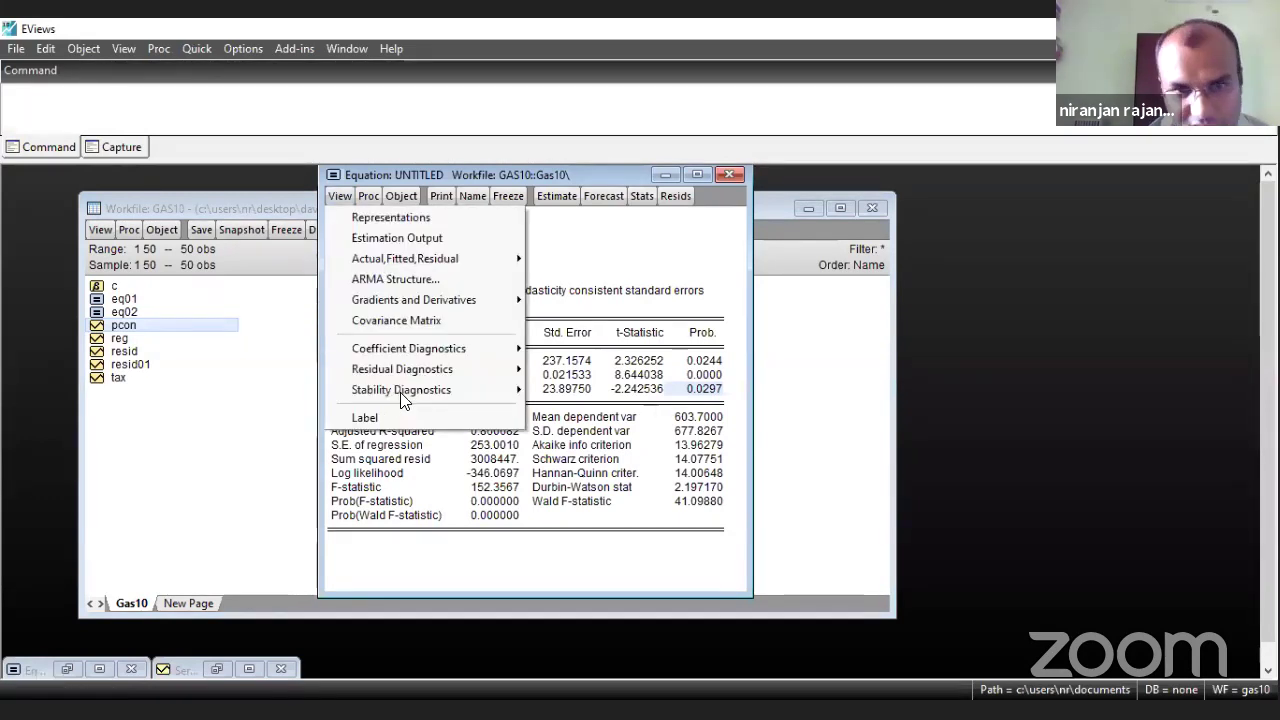
mouse_move(418, 369)
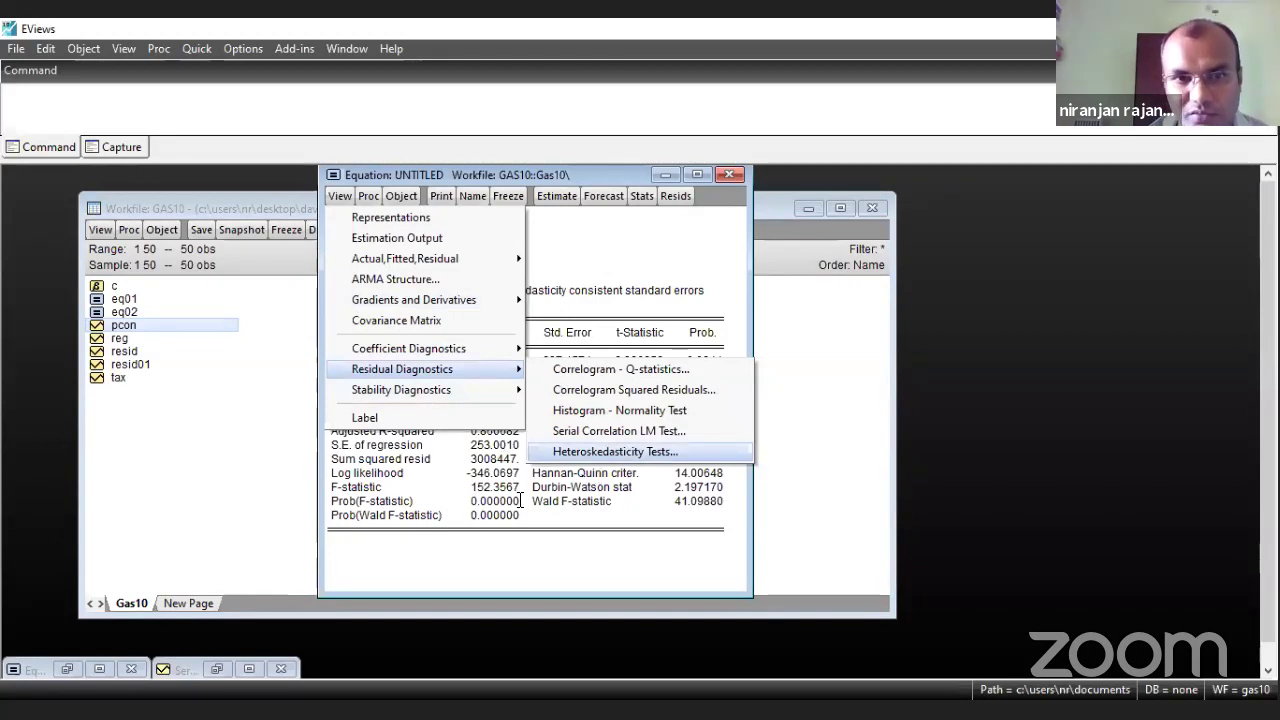
key("Return")
key("Return")
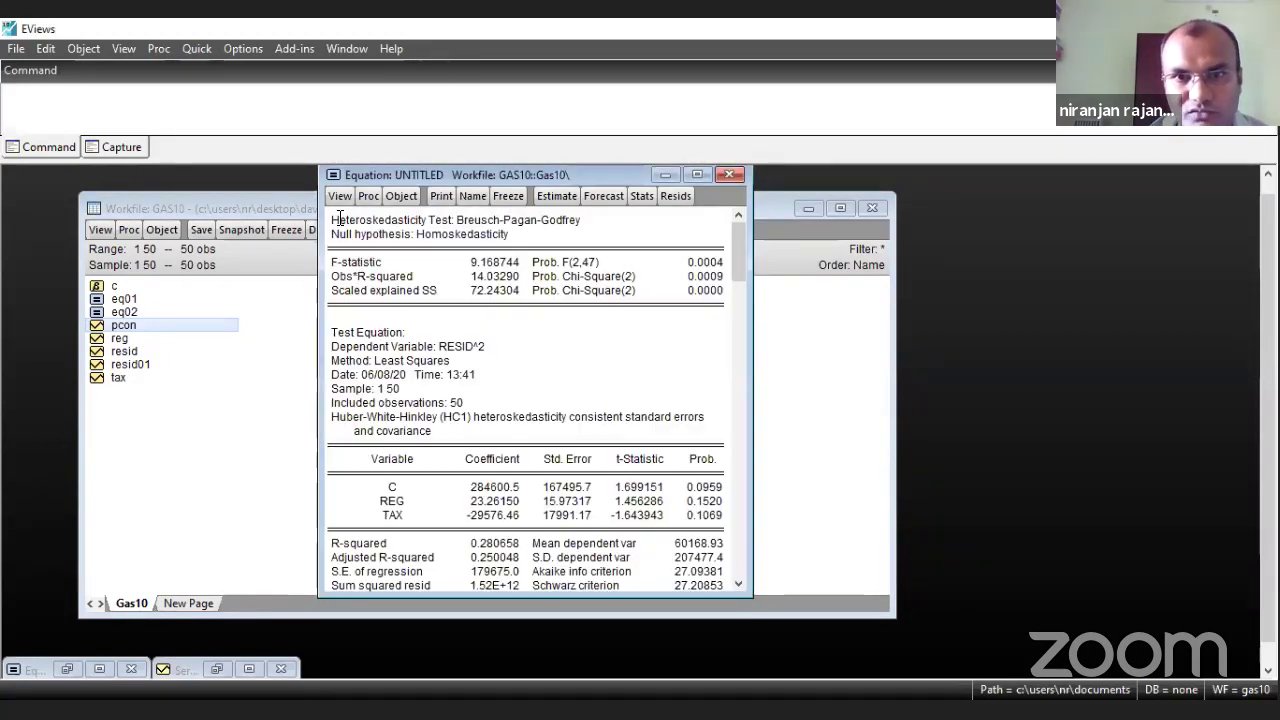
- Re-estimate the equation pcon c reg tax with the Huber-White covariance method and no weights to bring back its regression output
left_click(341, 197)
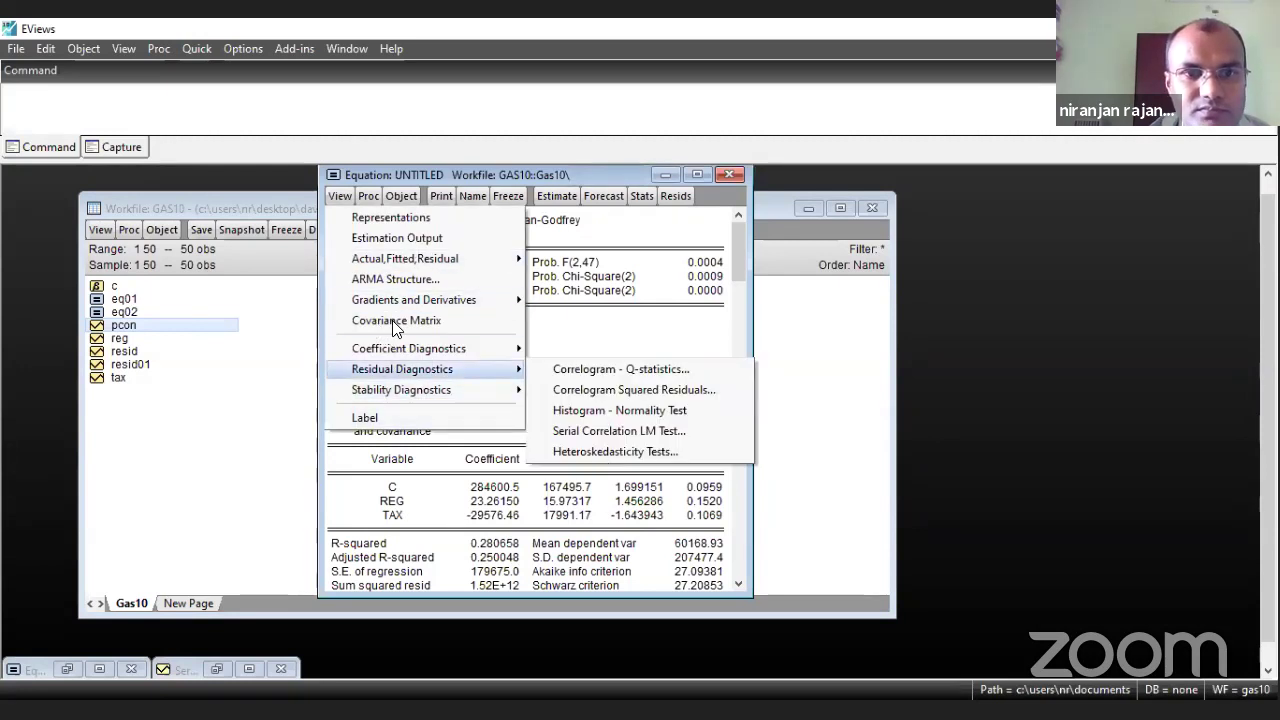
left_click(560, 451)
left_click(570, 514)
left_click(367, 197)
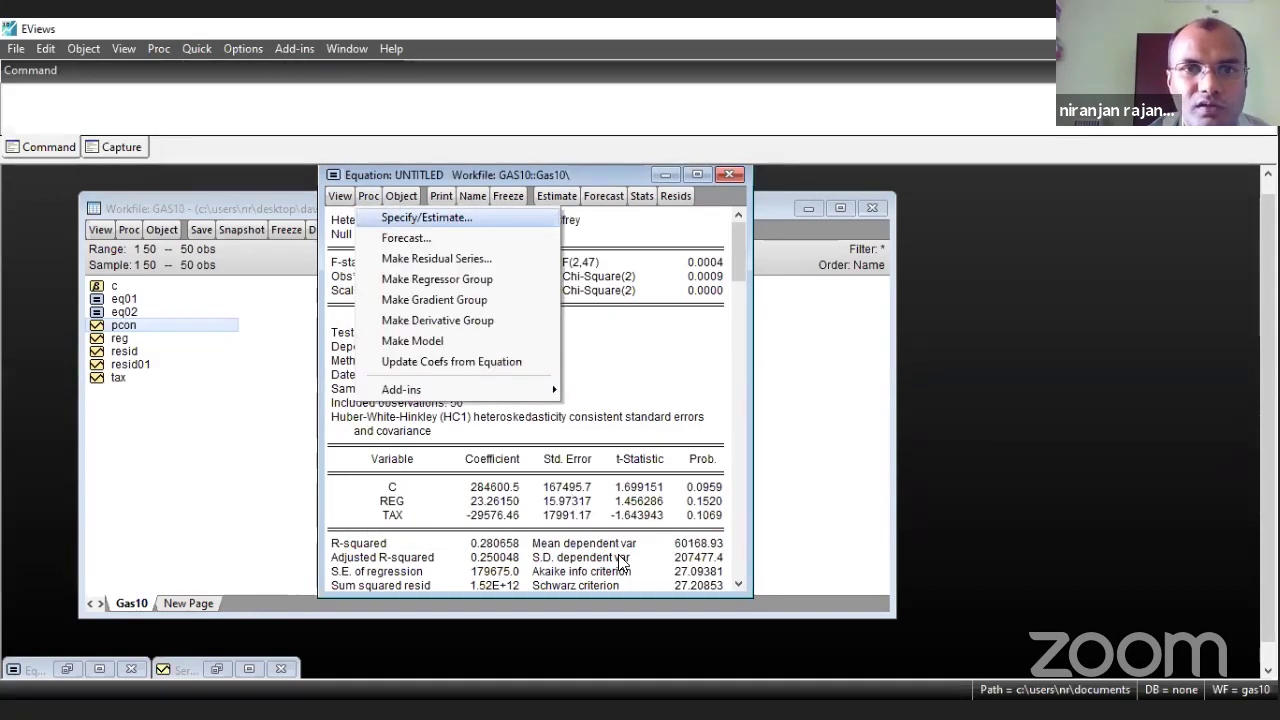
left_click(425, 217)
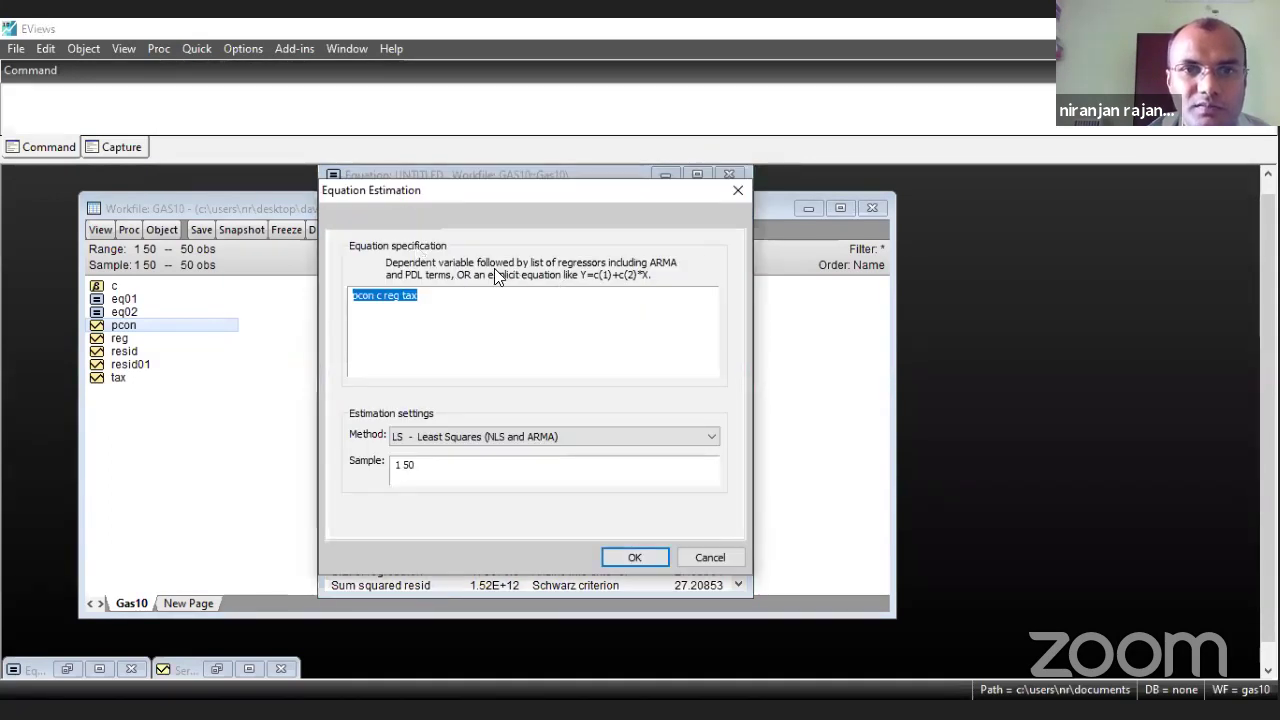
left_click(416, 219)
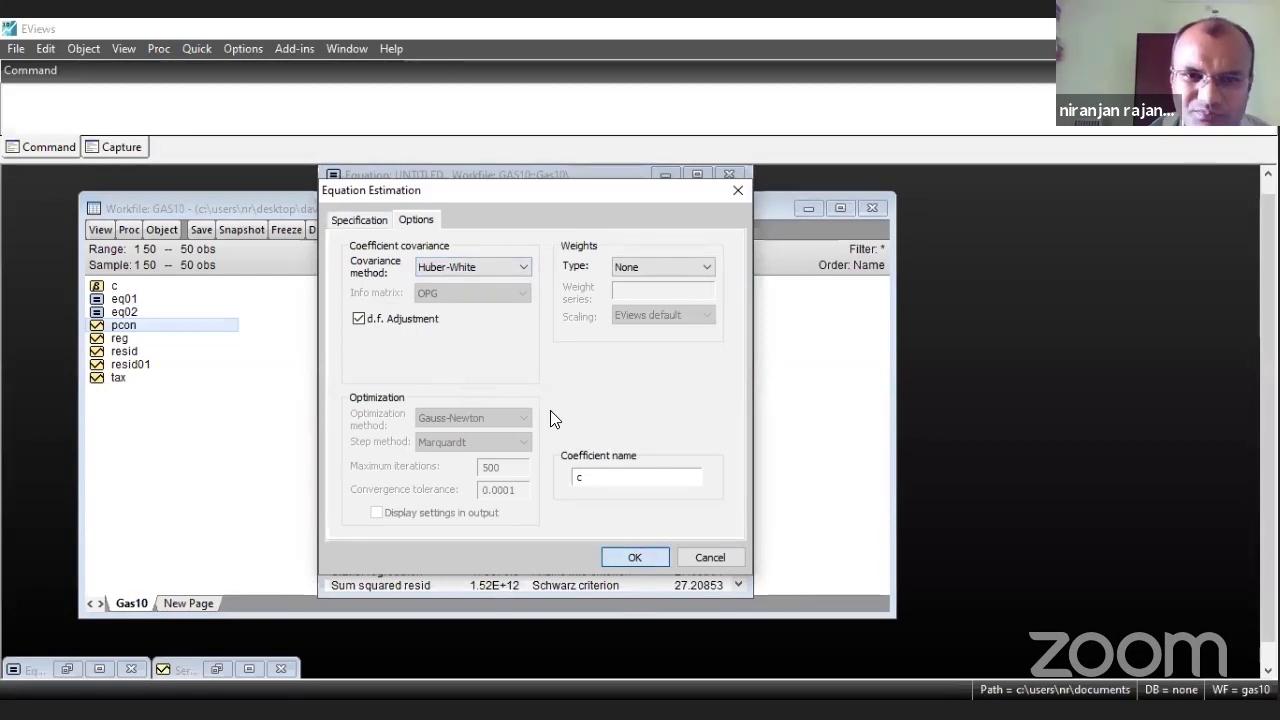
key("Return")
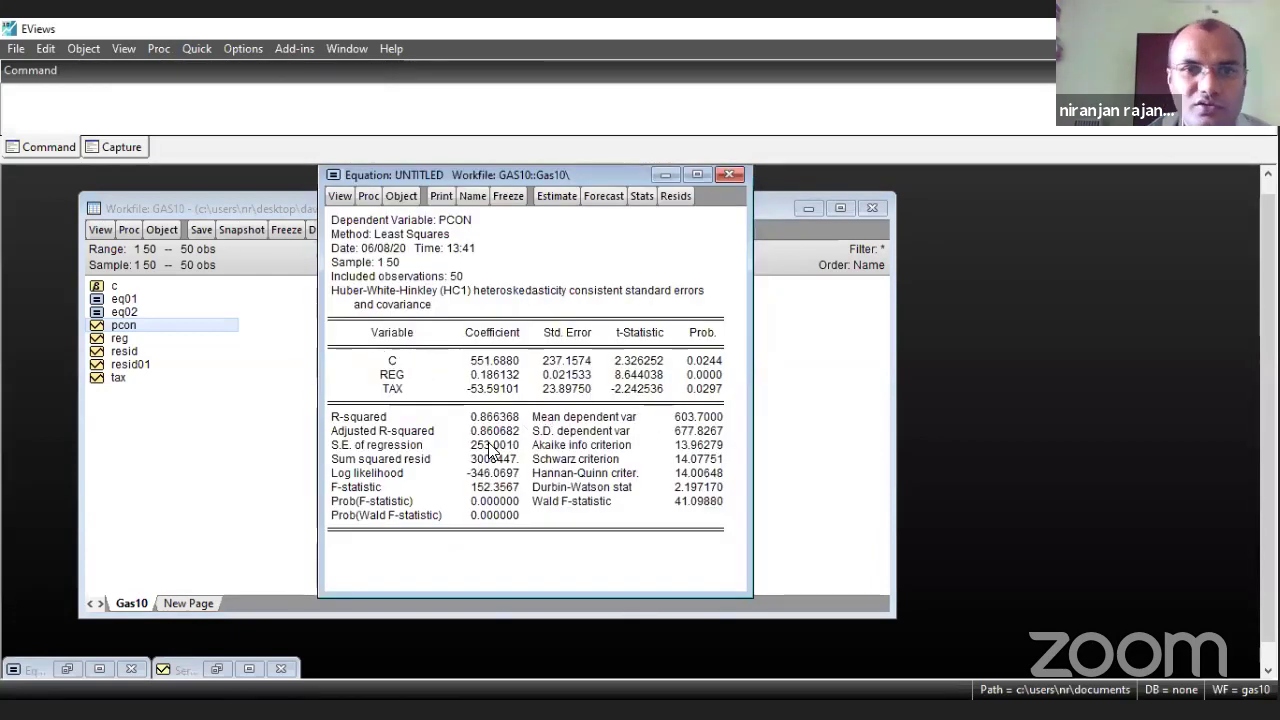
- Move the Huber-White output window aside and examine the standard errors and t-statistics of C, REG and TAX
left_click_drag(500, 183, 422, 189)
left_click(505, 370)
left_click_drag(508, 372, 512, 397)
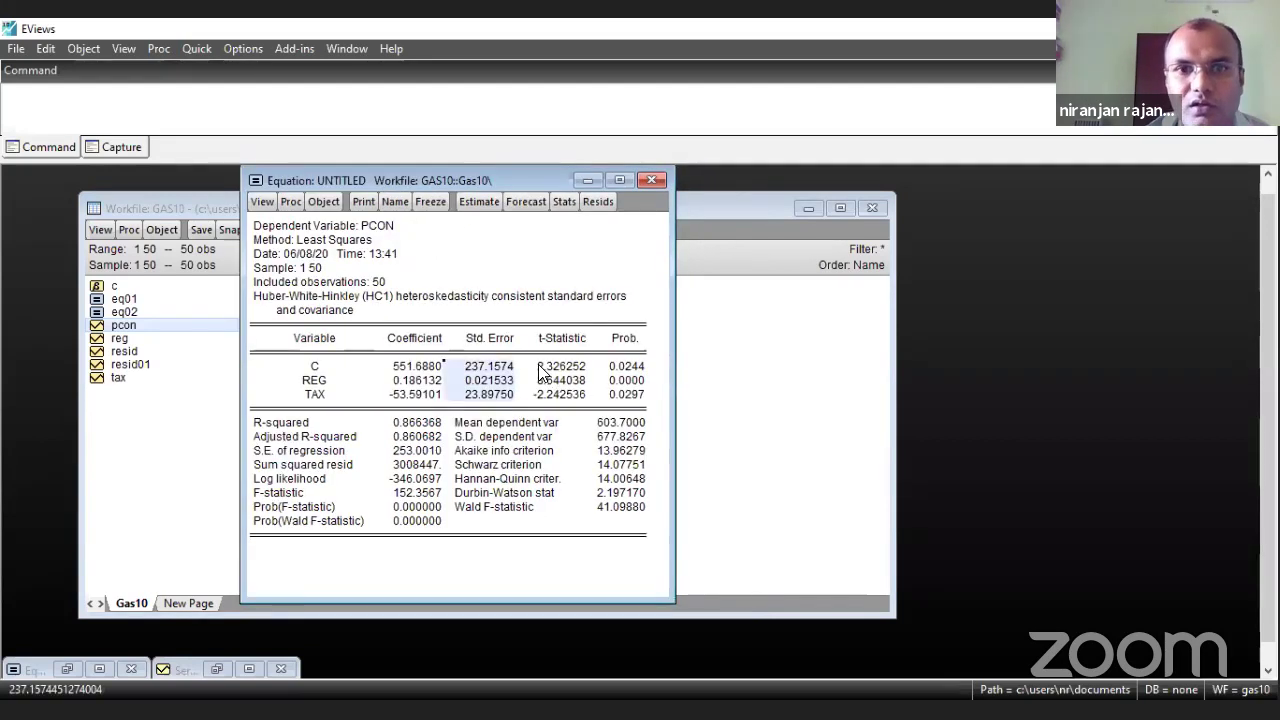
left_click(545, 367)
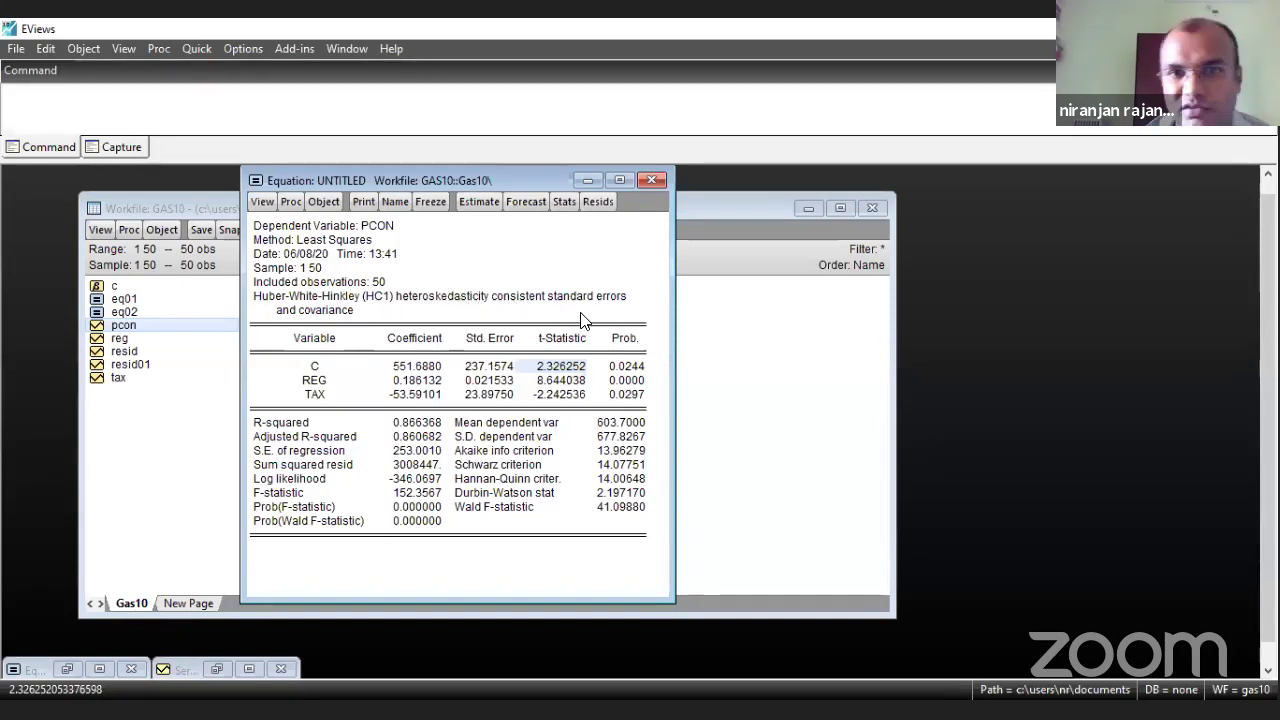
left_click_drag(545, 366, 541, 400)
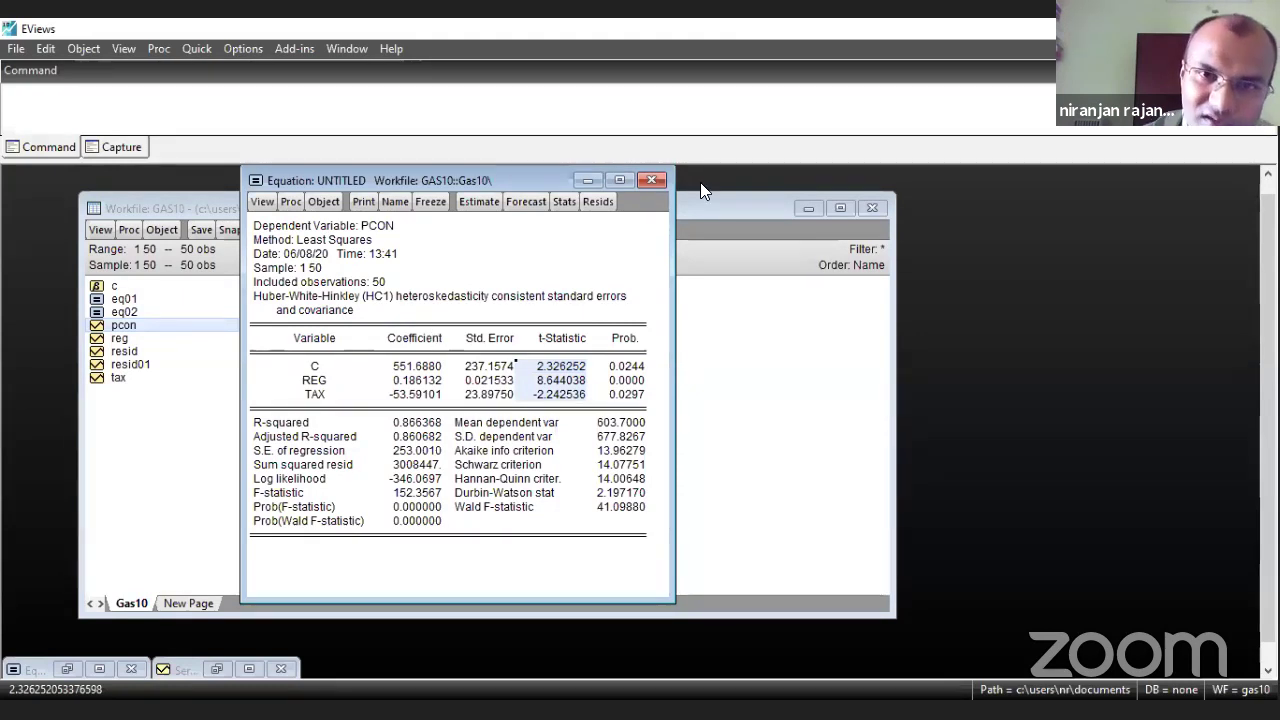
- Delete the untitled Huber-White equation and estimate a least squares equation as pcon c reg tax with default options
left_click(656, 177)
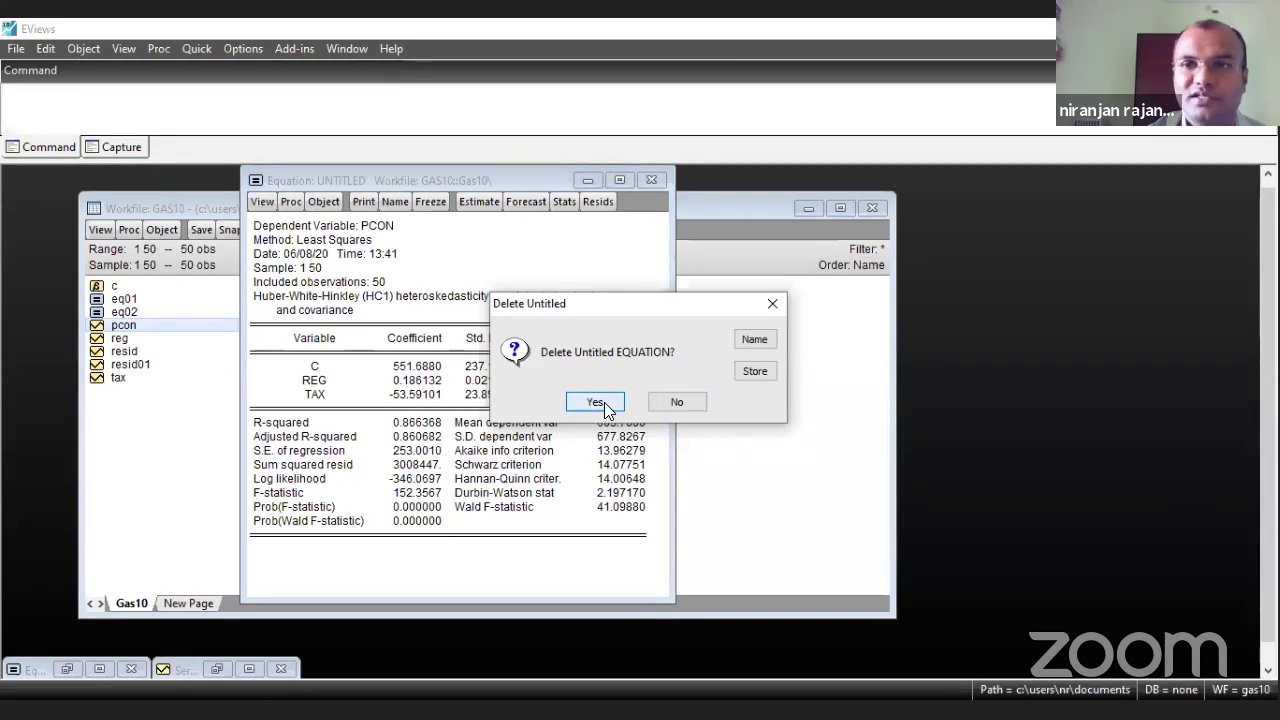
left_click(605, 404)
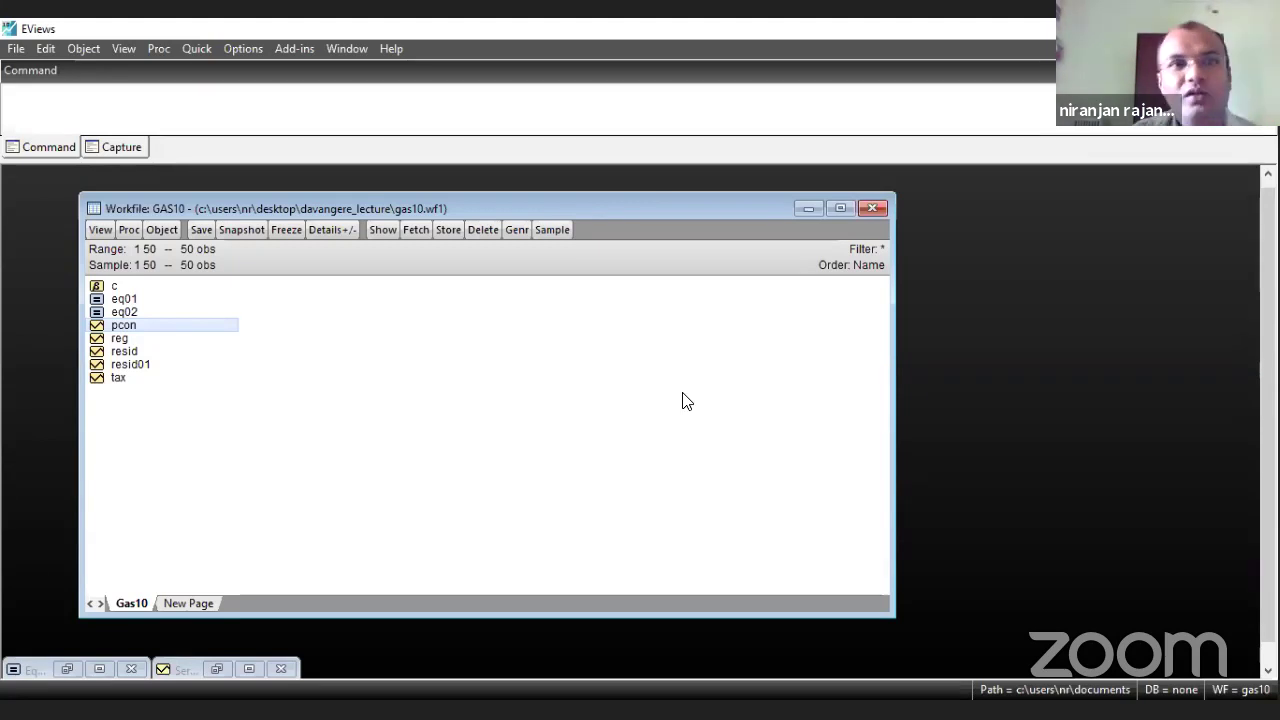
left_click(203, 56)
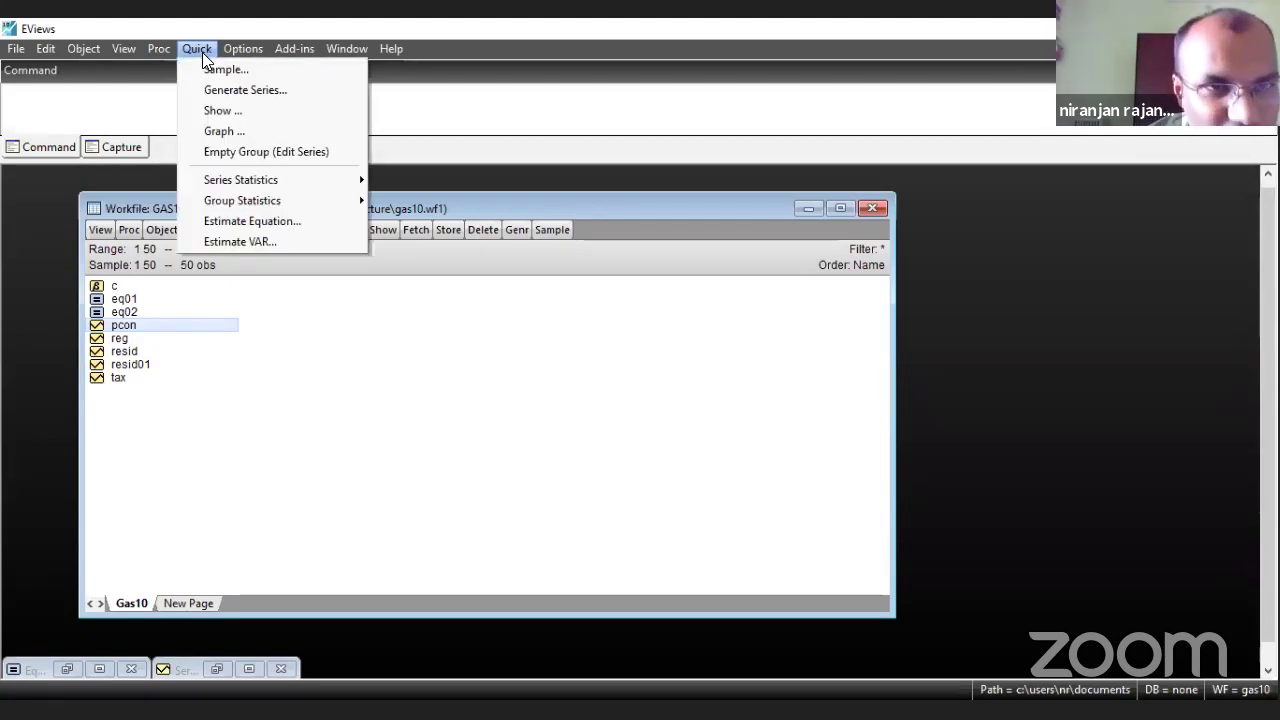
left_click(248, 221)
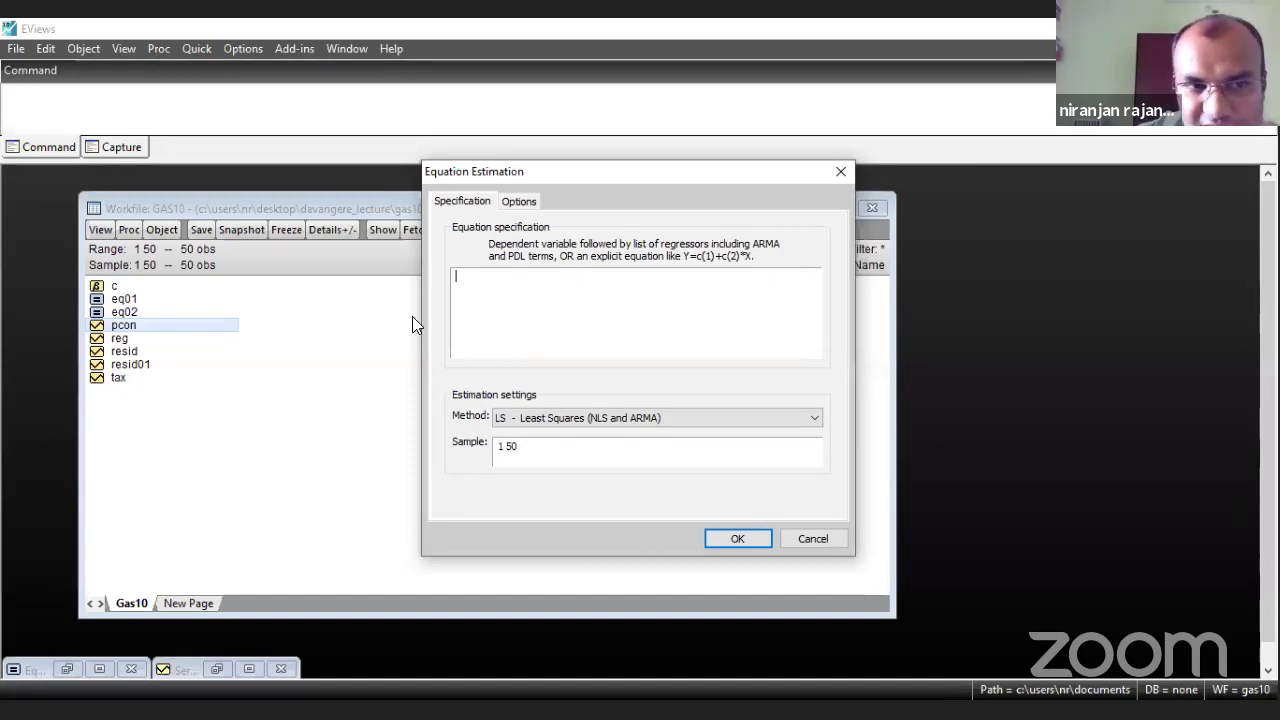
type("pco")
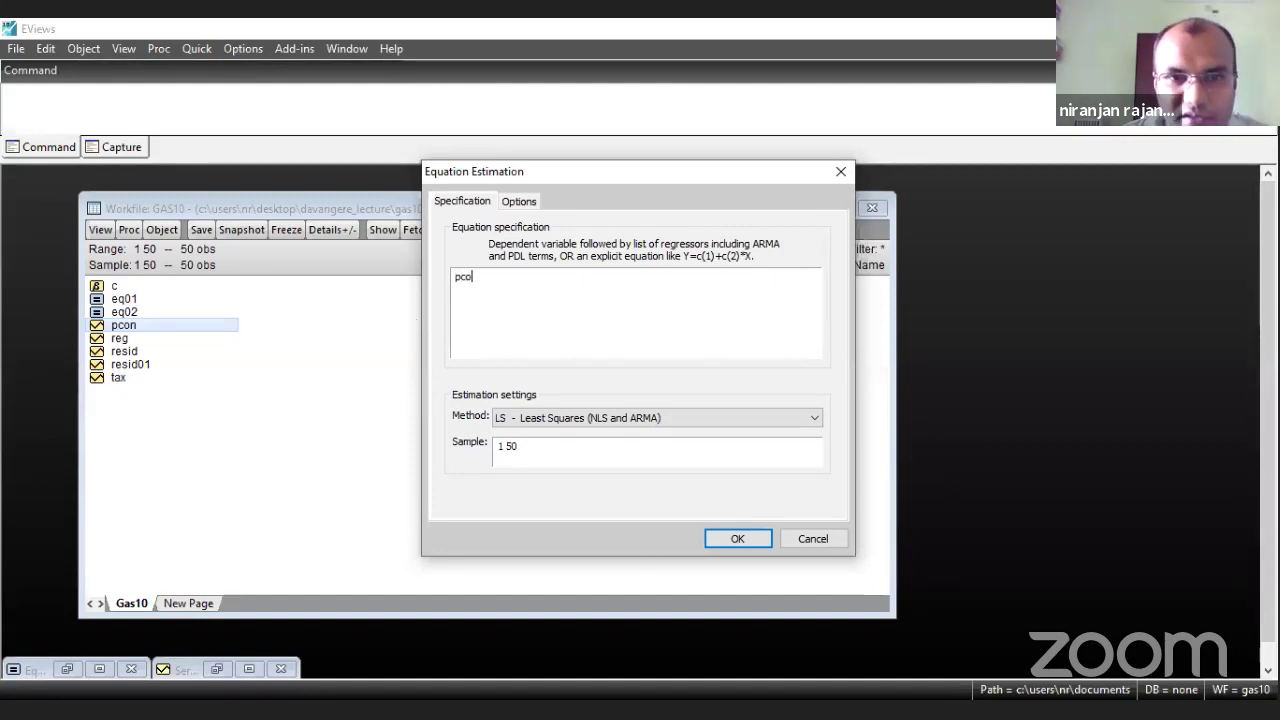
type("n reg")
key("BackSpace")
key("BackSpace")
key("BackSpace")
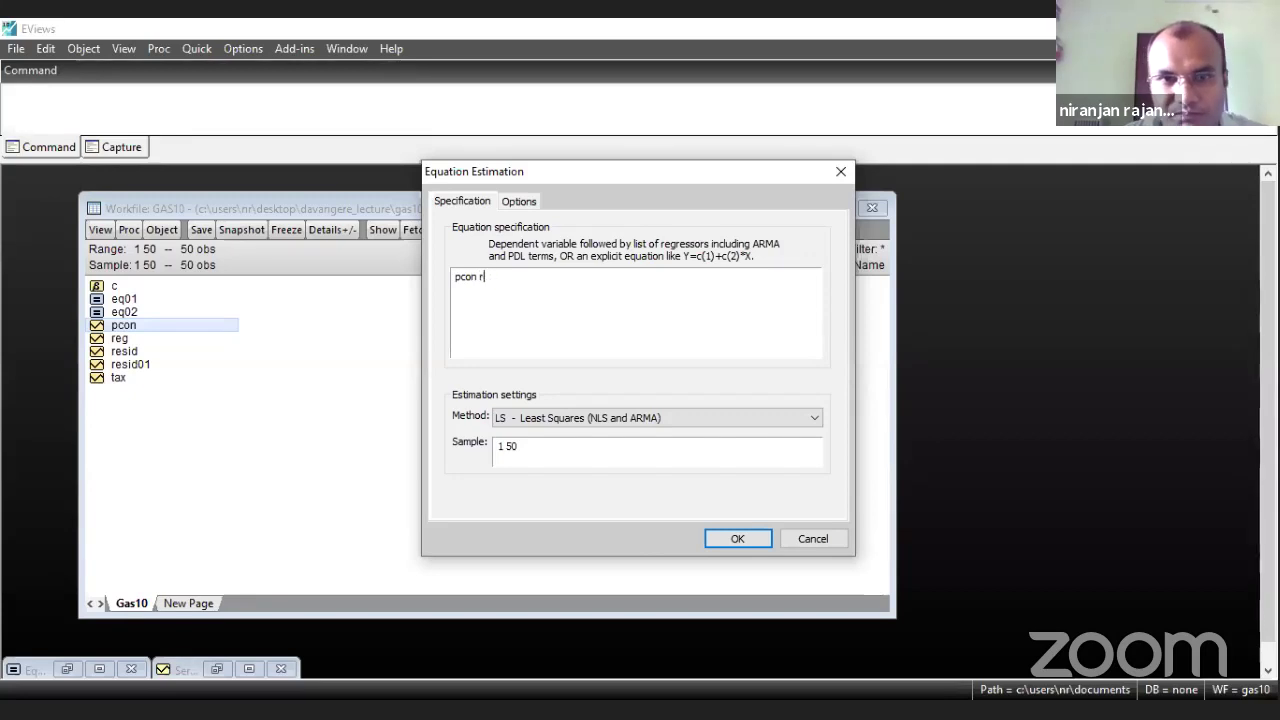
type("c")
key("BackSpace")
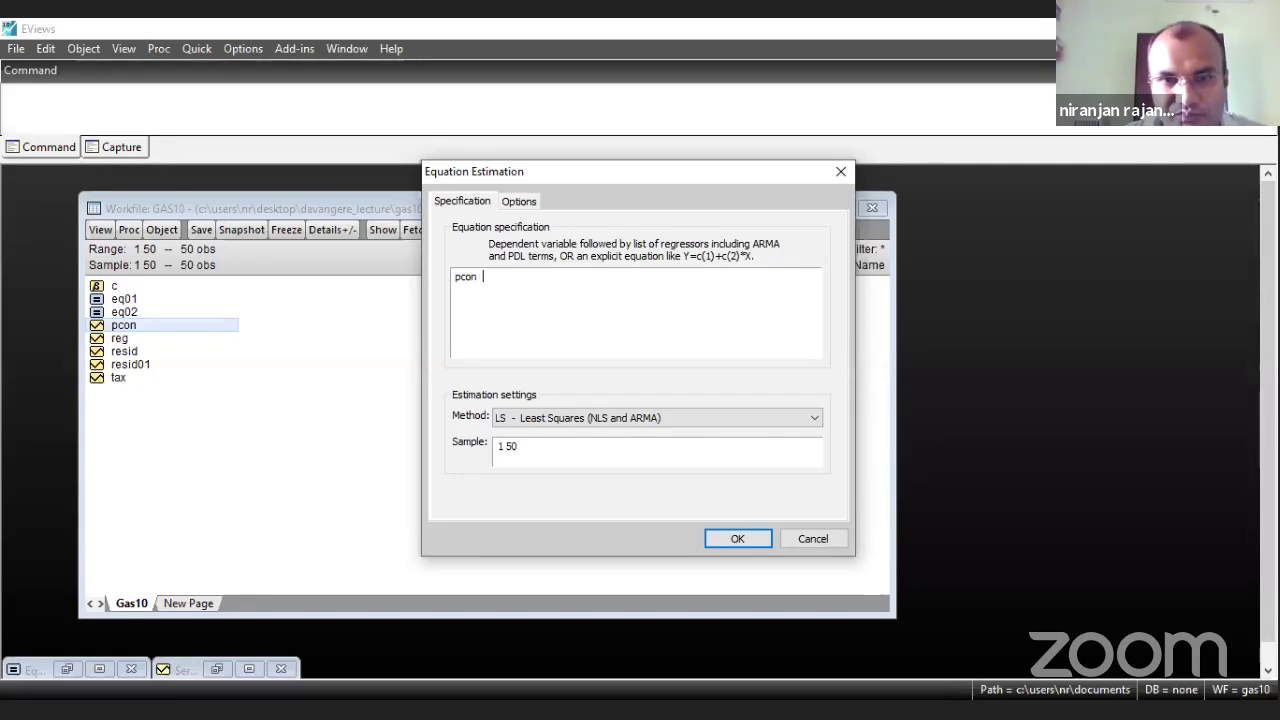
type("c reg ")
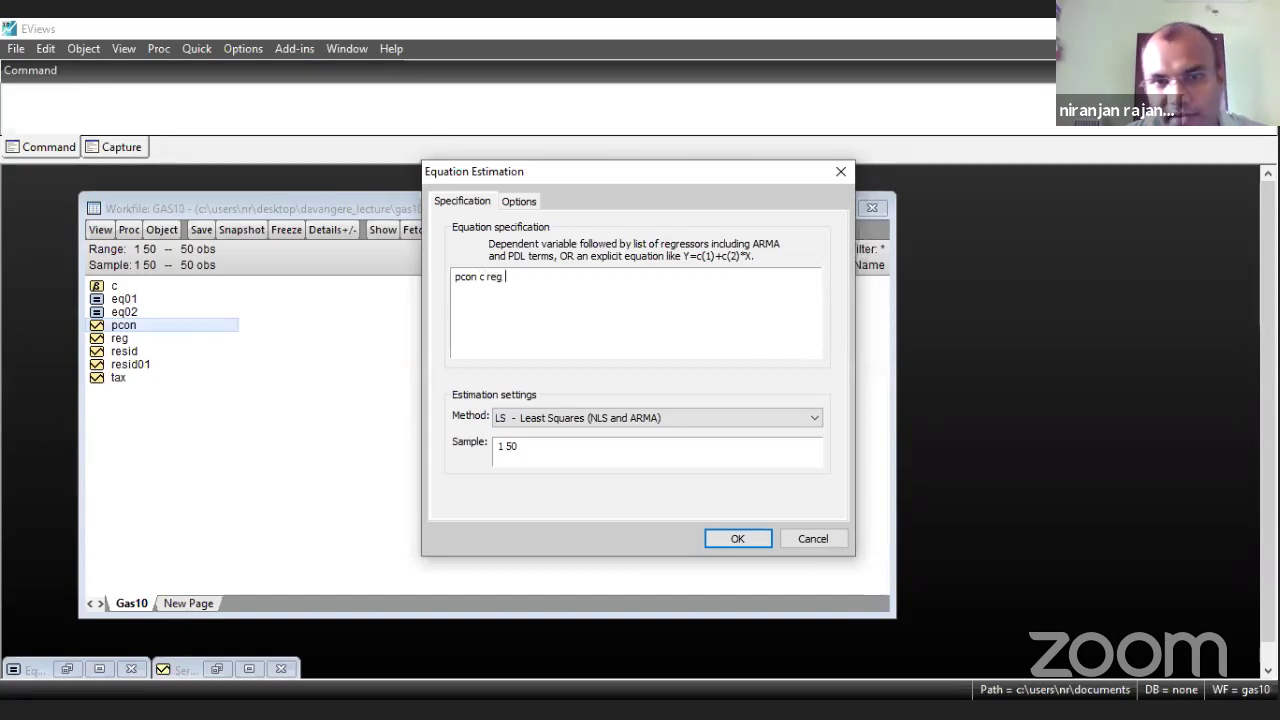
type("tax")
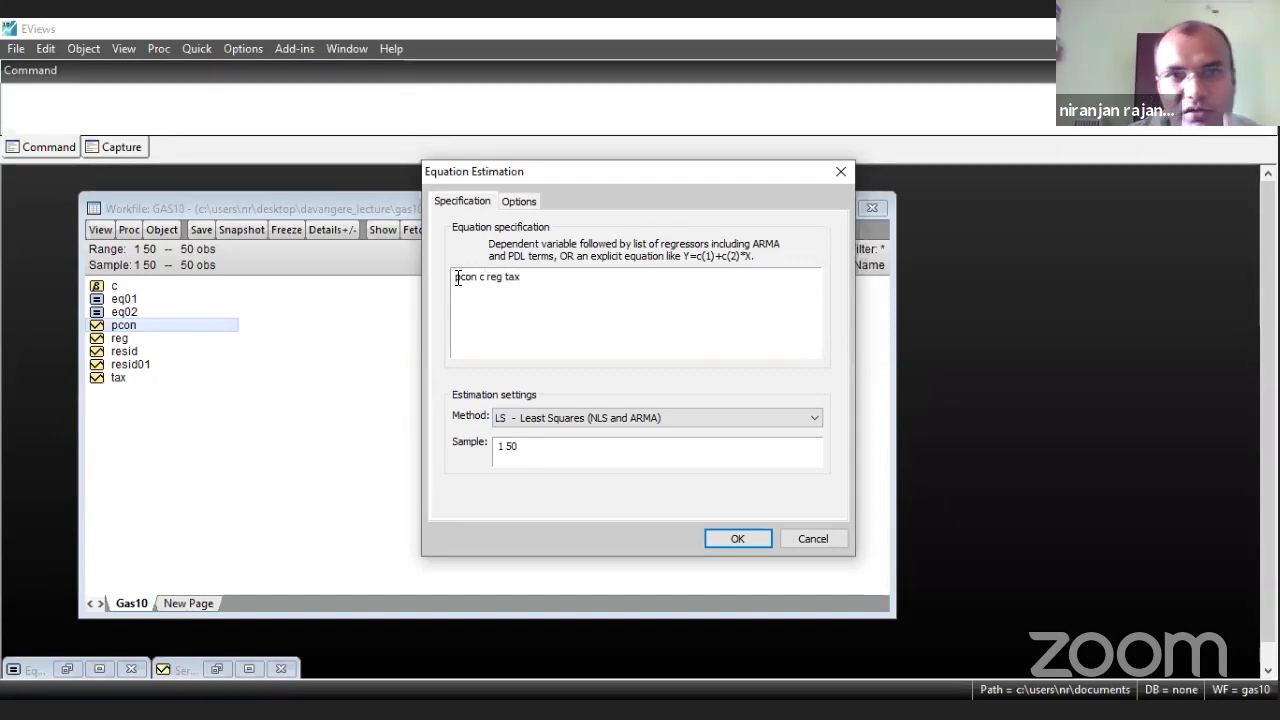
left_click(494, 281)
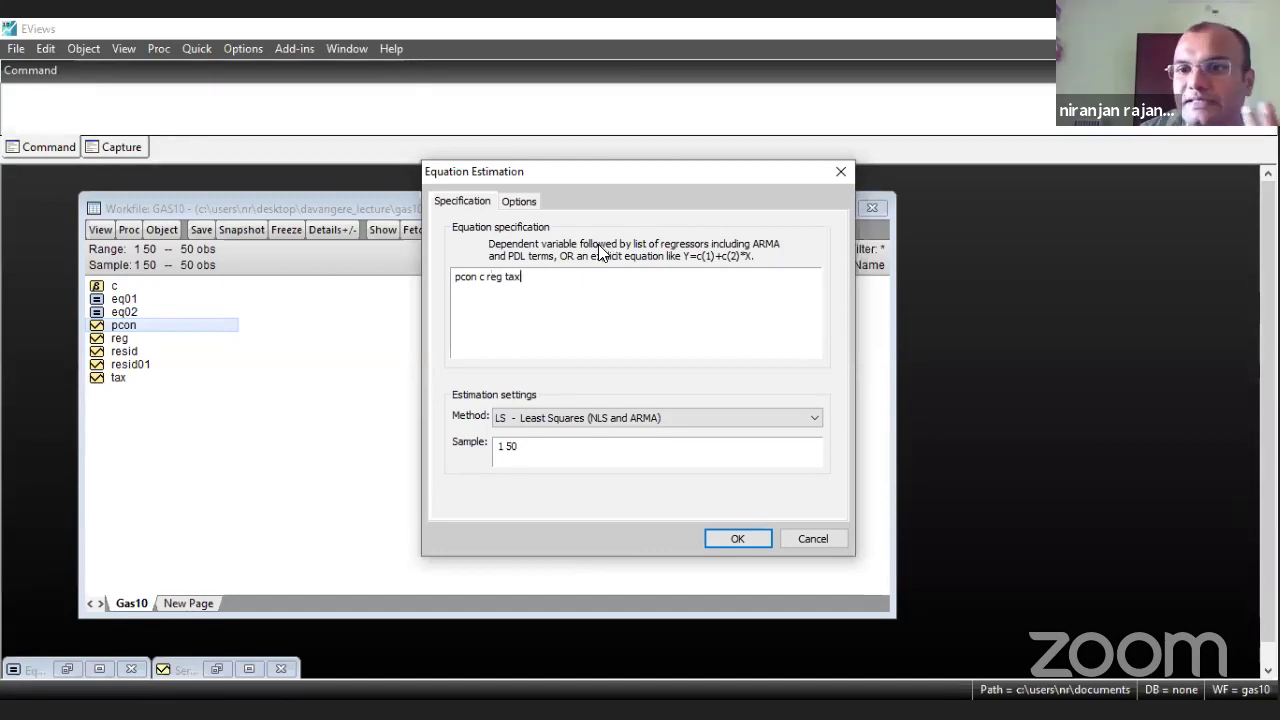
left_click(737, 539)
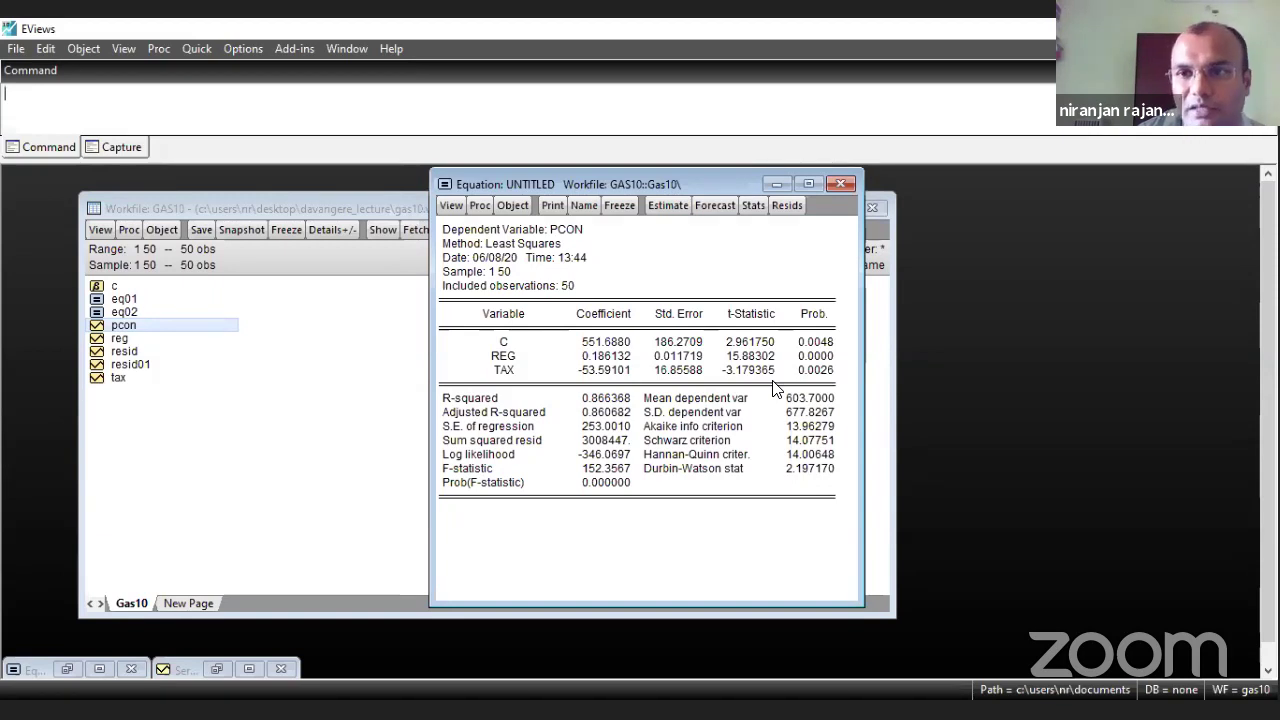
- Save the ordinary residuals of the least squares equation as a series named e3
left_click(478, 206)
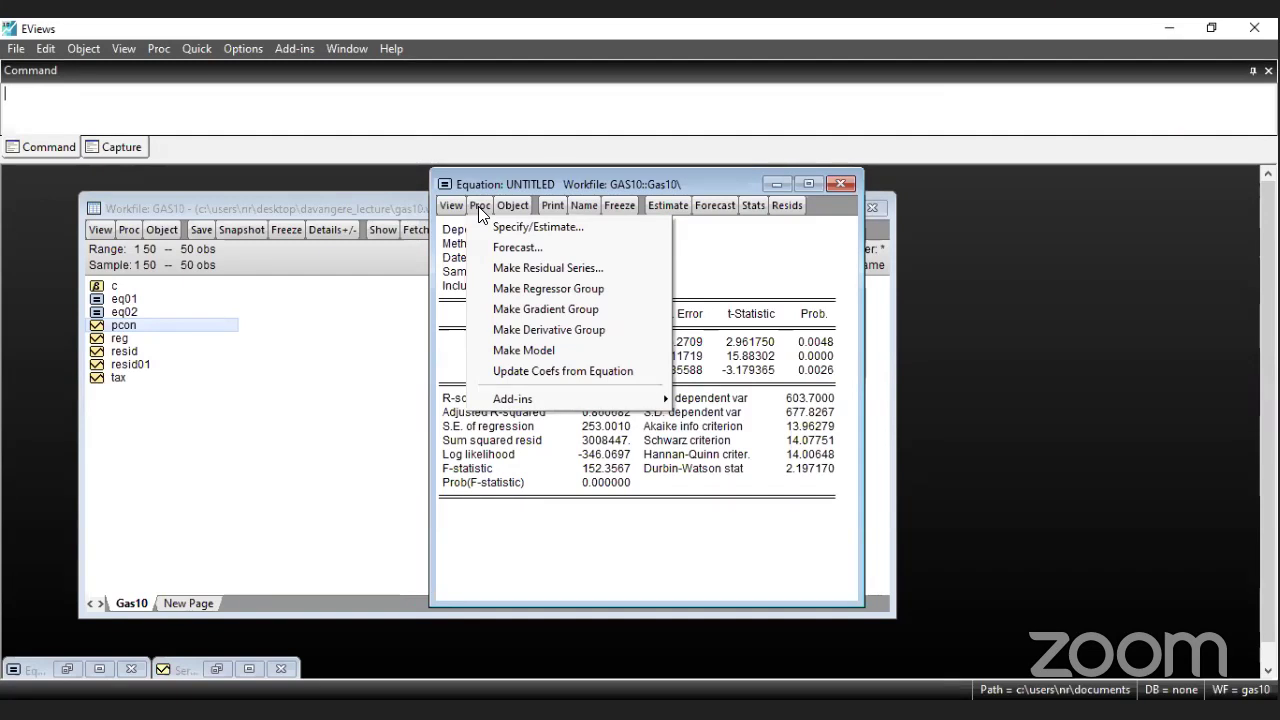
left_click(528, 268)
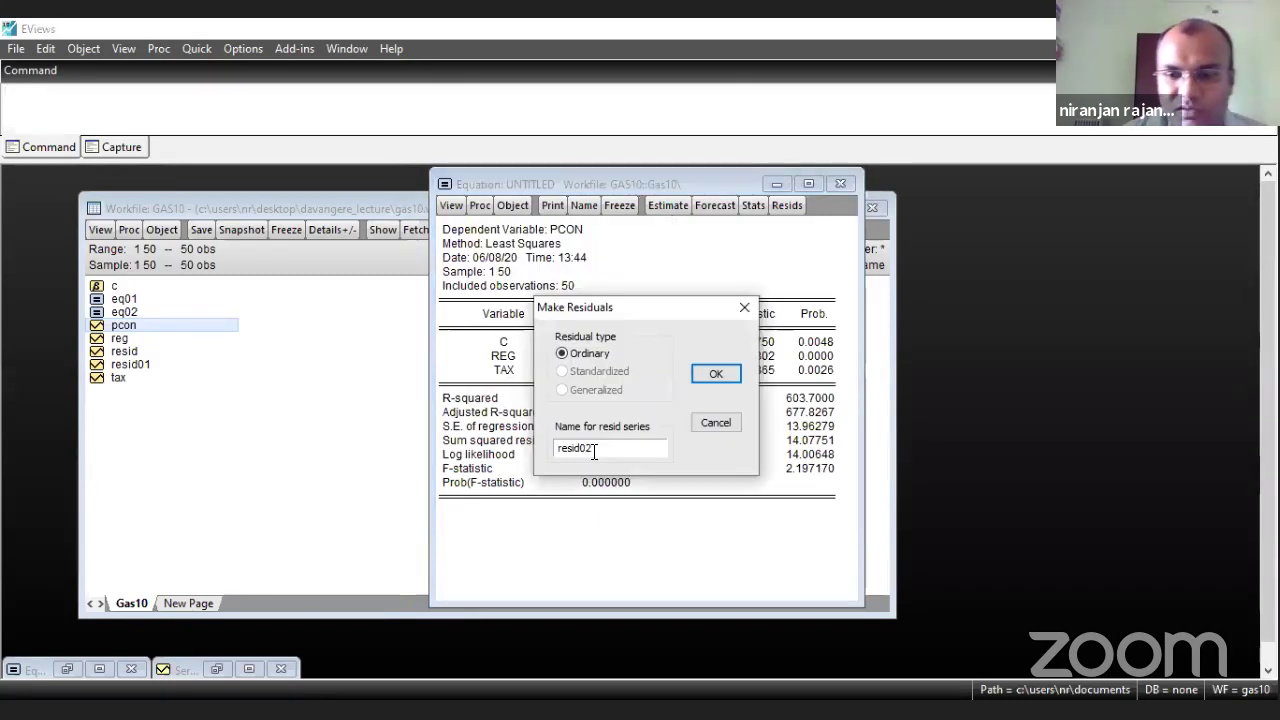
key("BackSpace")
type("3")
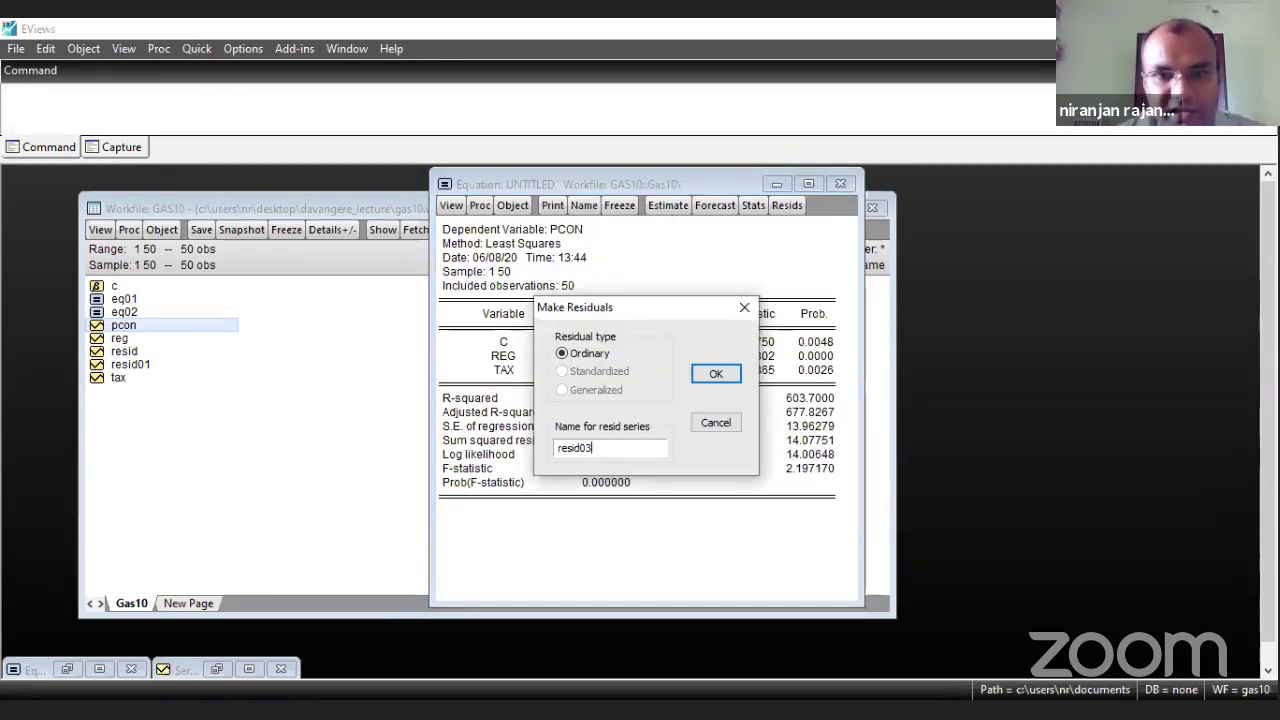
key("Left")
key("Left")
key("BackSpace")
key("BackSpace")
key("BackSpace")
key("BackSpace")
key("BackSpace")
type("e")
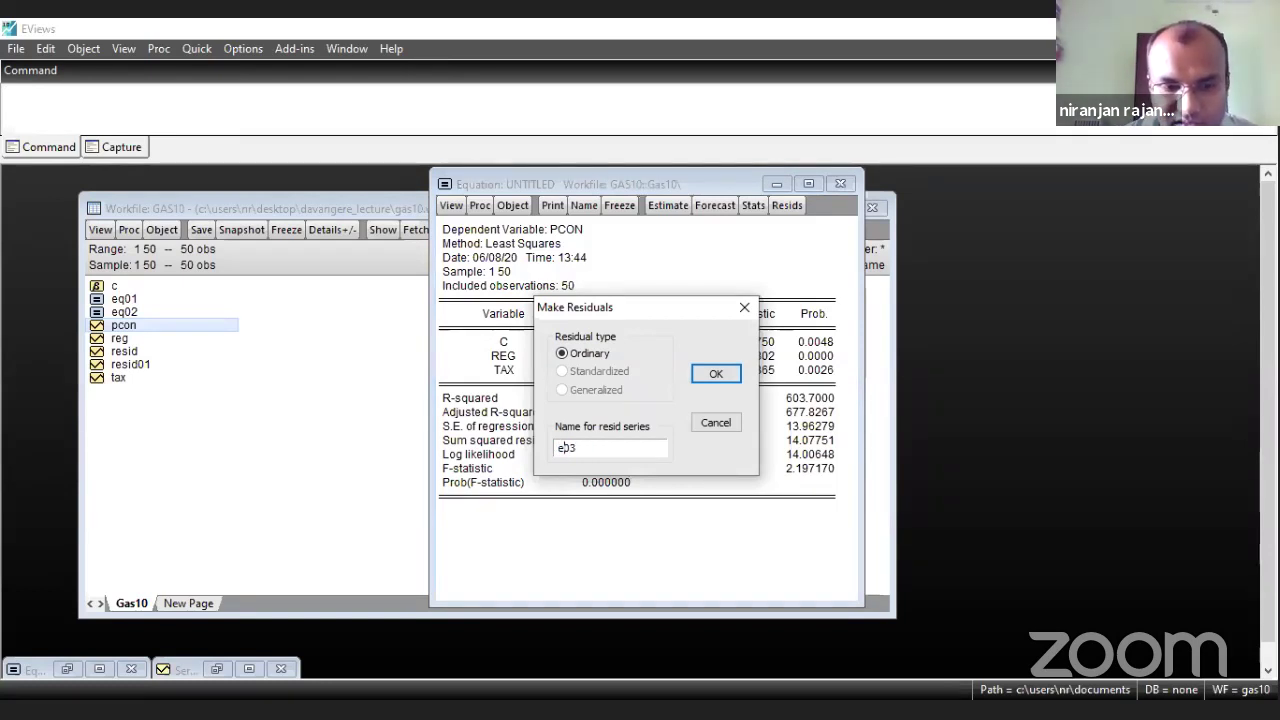
key("Delete")
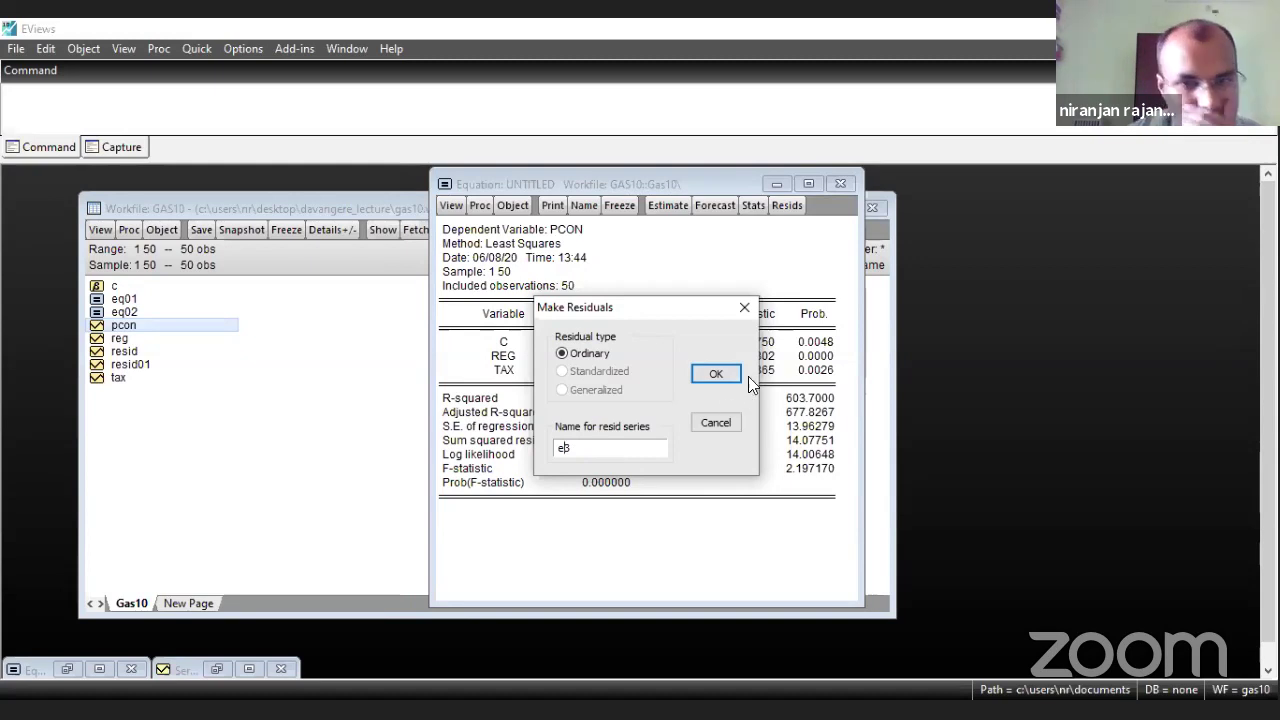
key("Return")
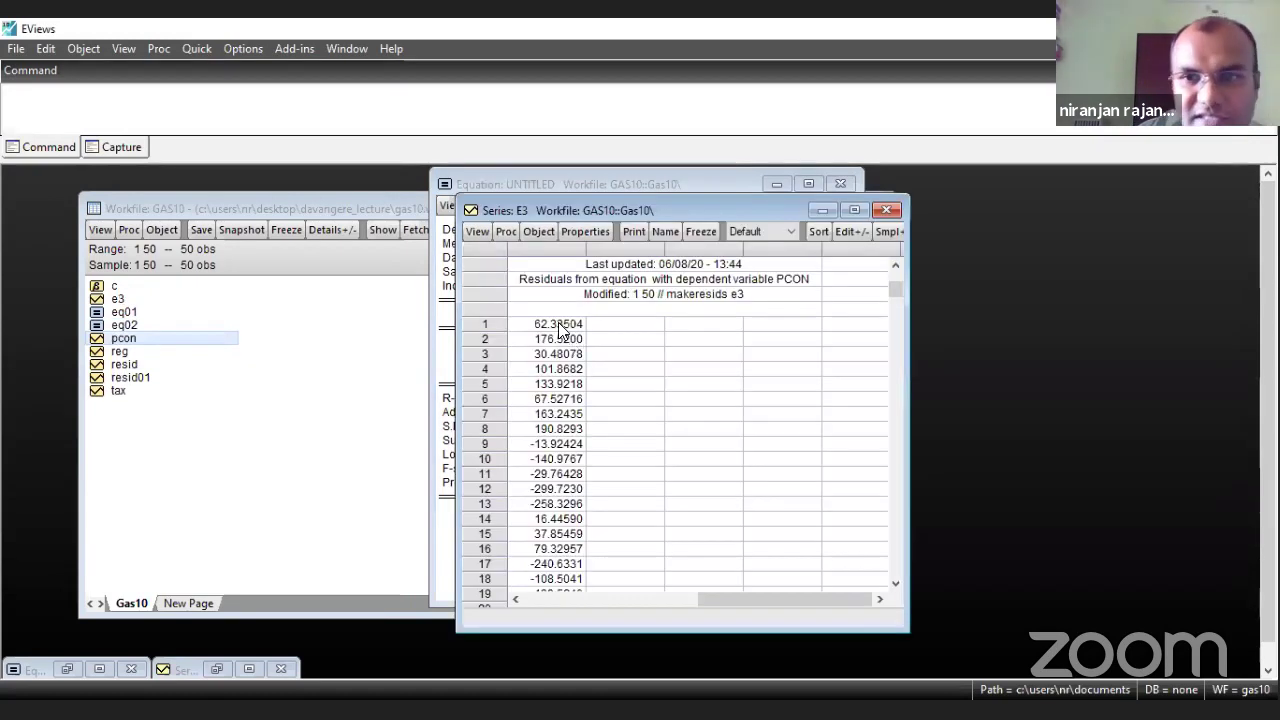
- Look through the residual values in series e3, then close the series window
scroll(567, 355, "down", 2)
scroll(567, 355, "down", 8)
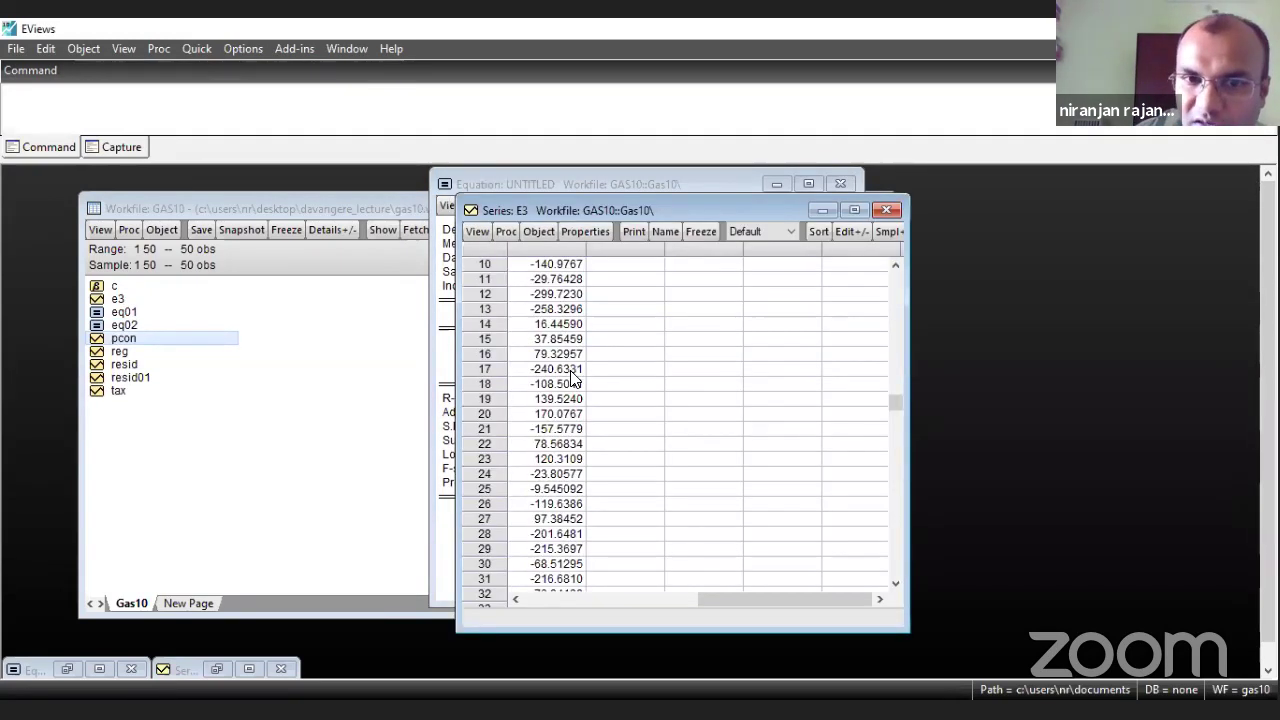
scroll(572, 412, "up", 10)
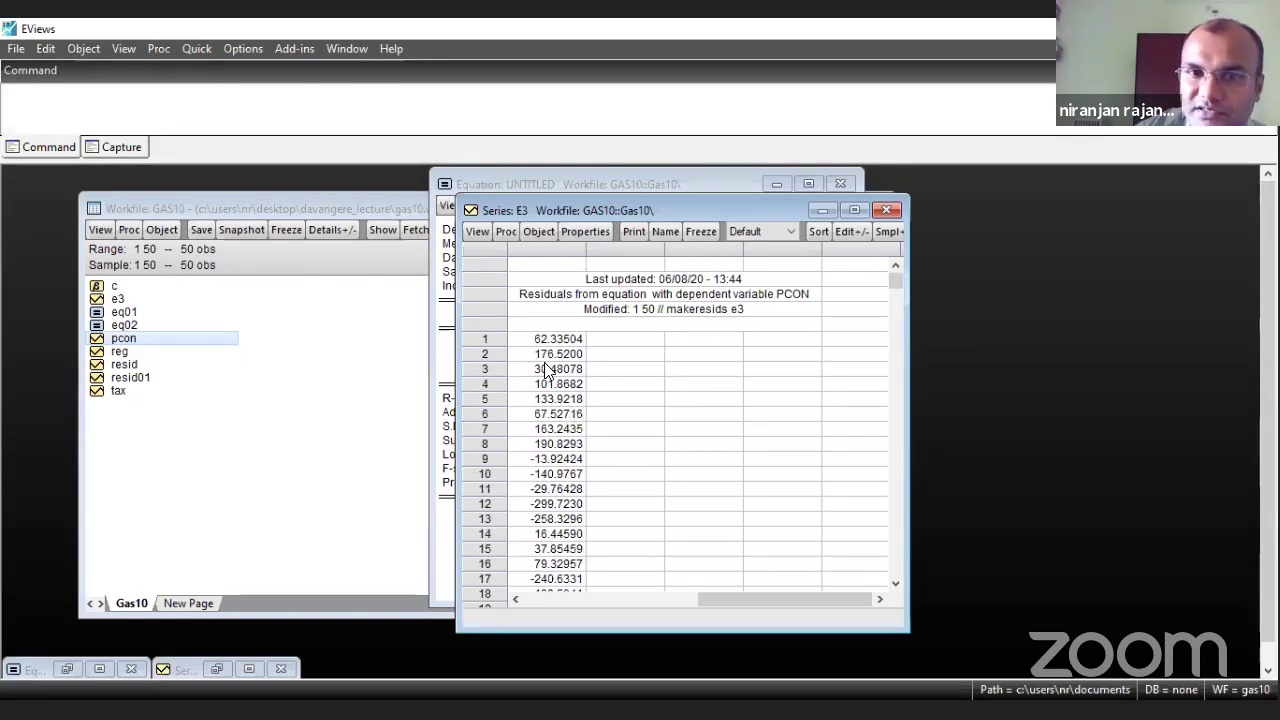
scroll(548, 370, "down", 4)
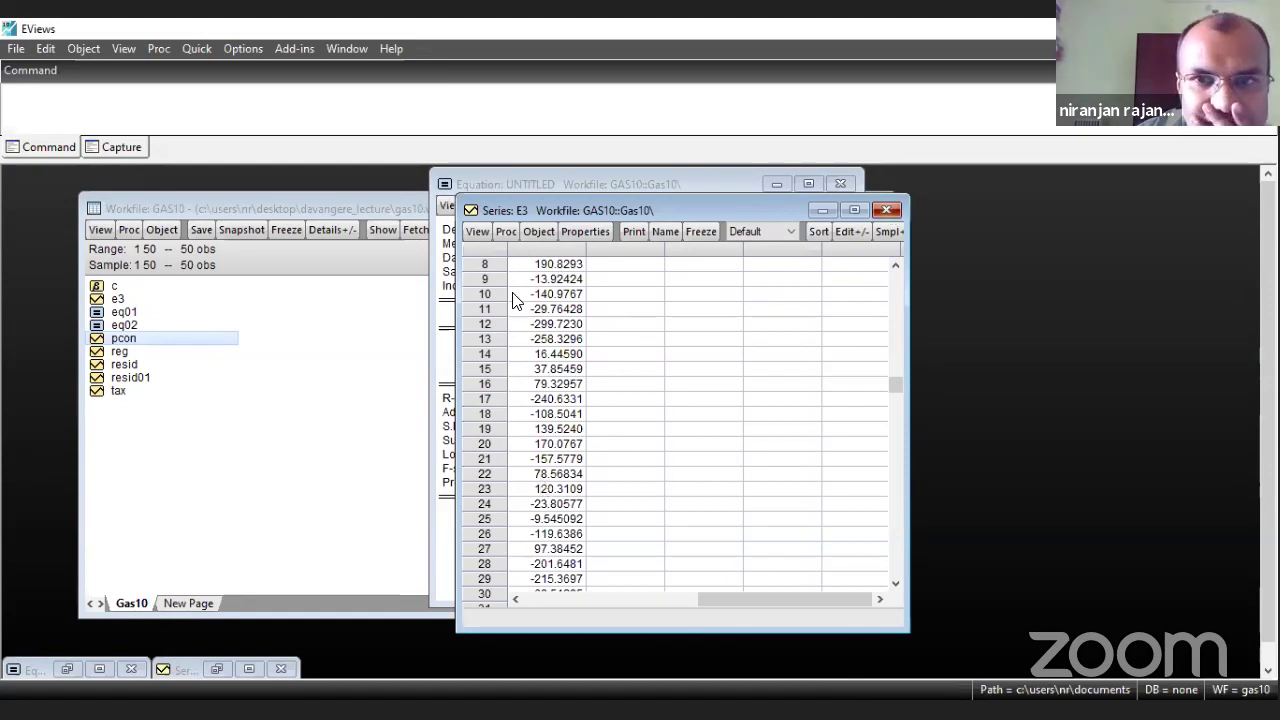
left_click(886, 210)
- Delete the untitled PCON equation and start a new equation specification with log(e3^2) as the dependent variable
left_click(844, 184)
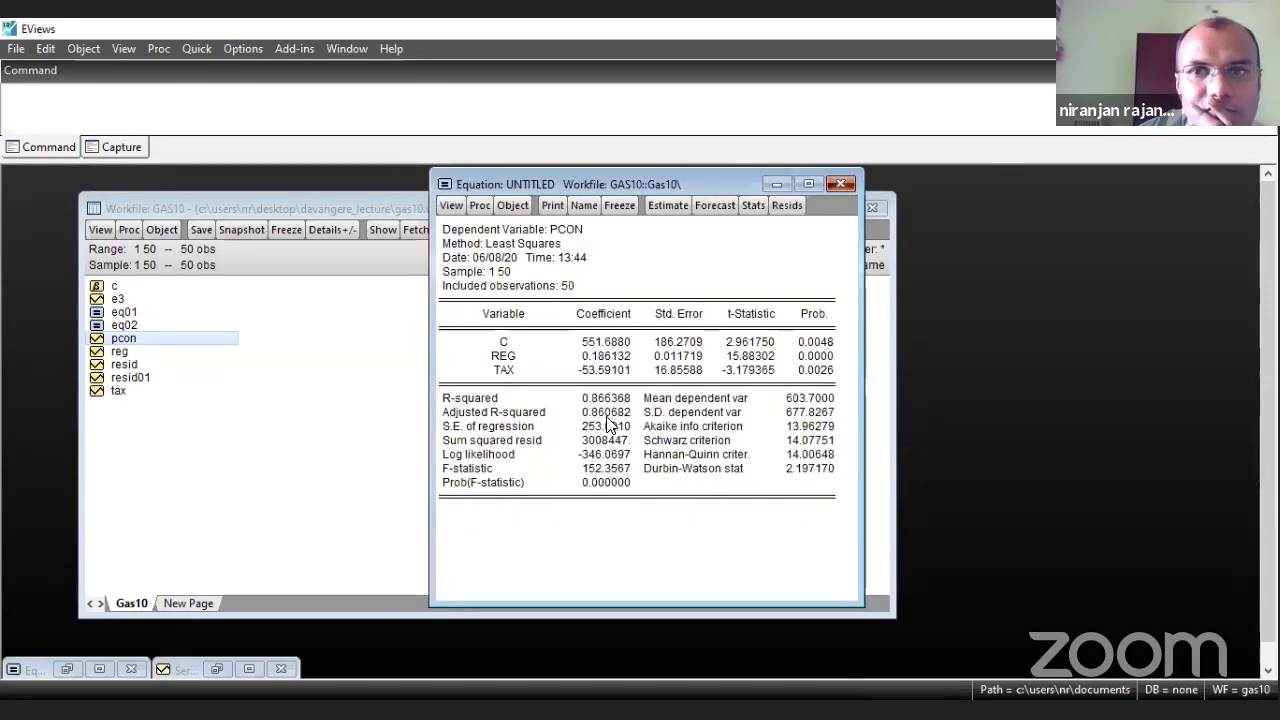
left_click(600, 402)
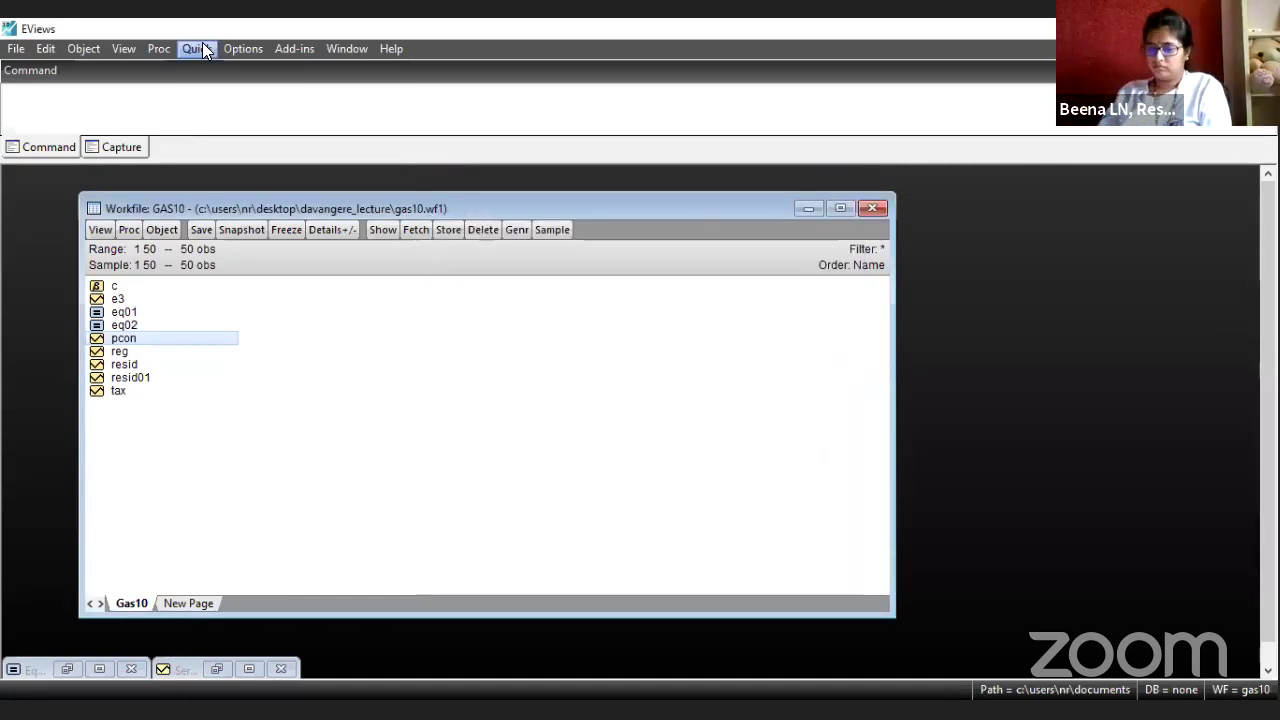
left_click(198, 49)
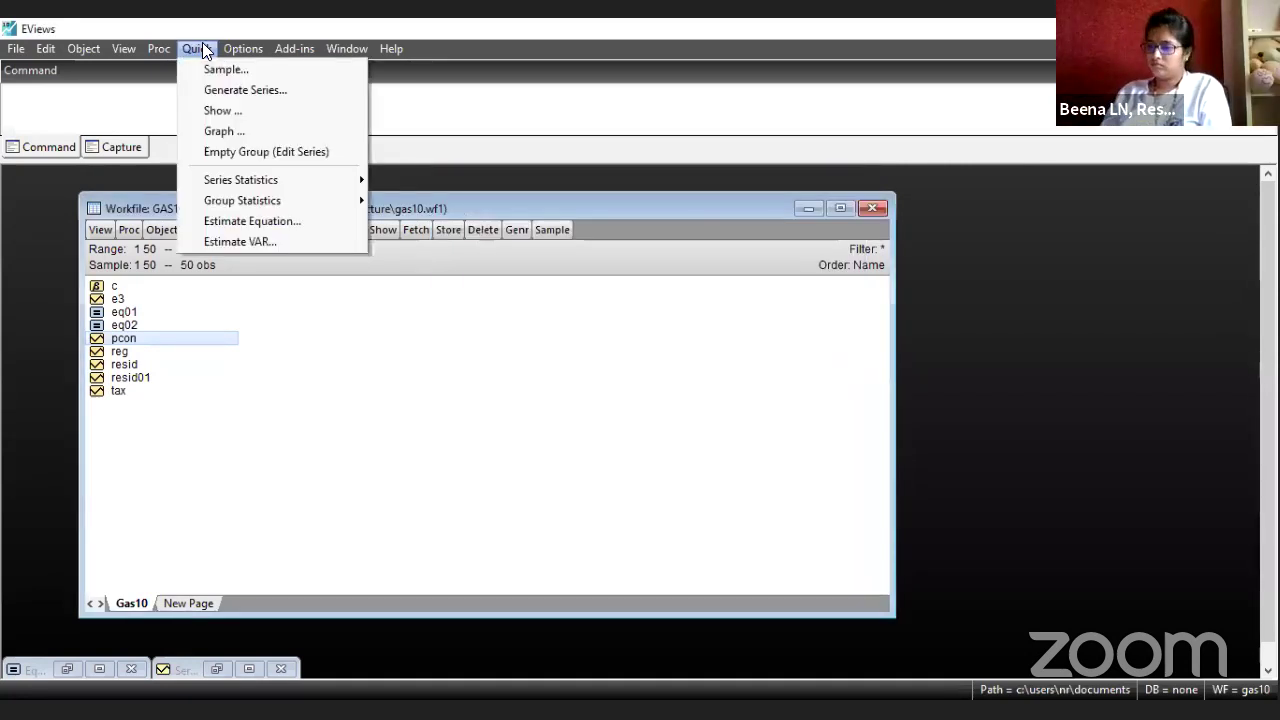
left_click(264, 220)
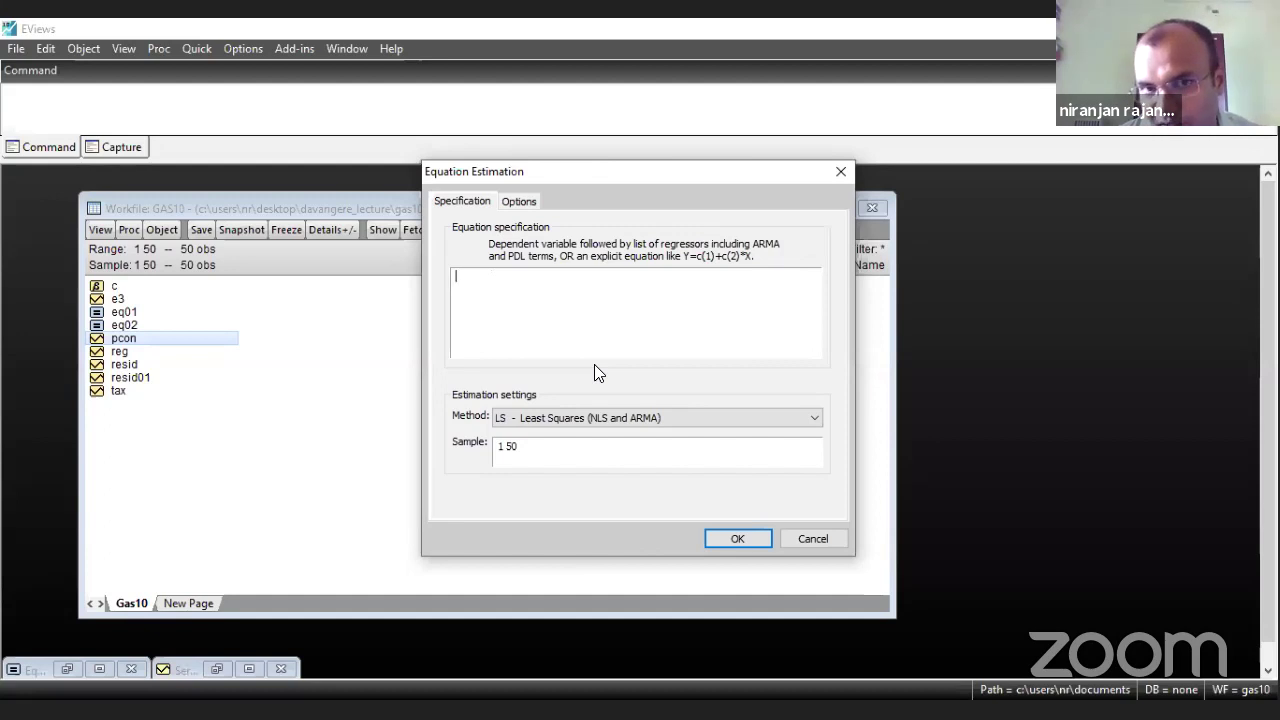
type("e")
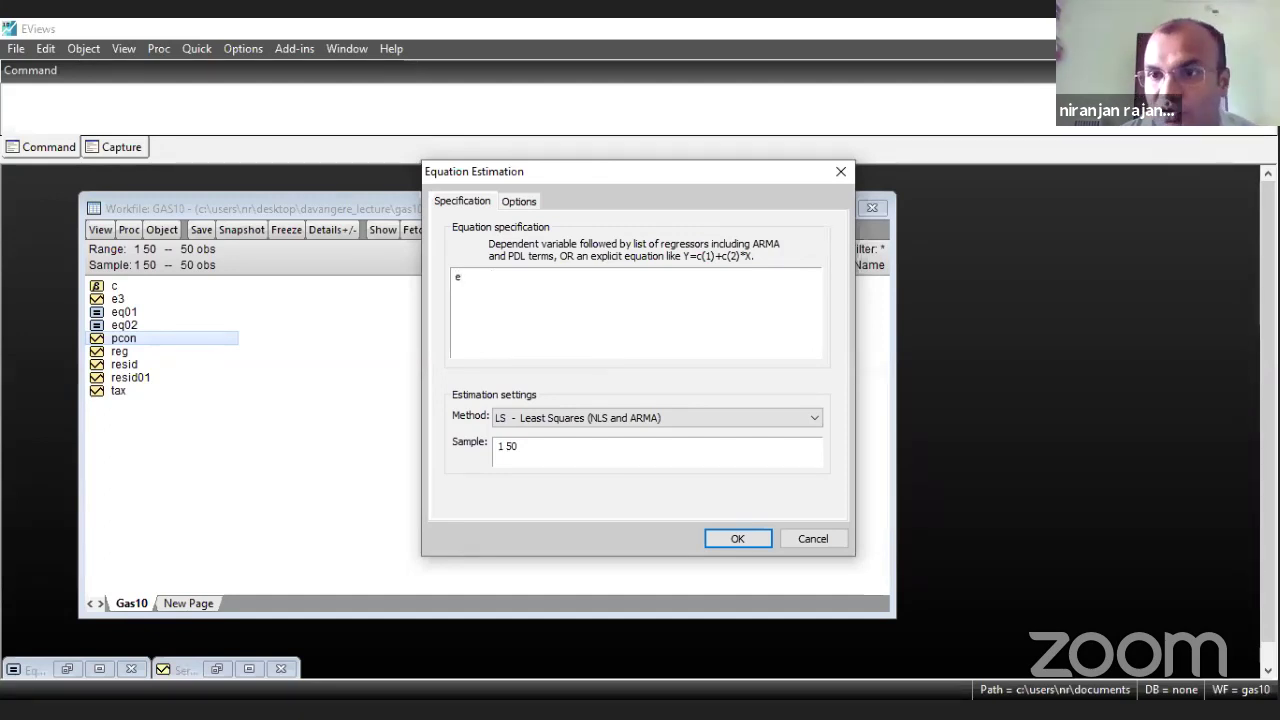
type("3")
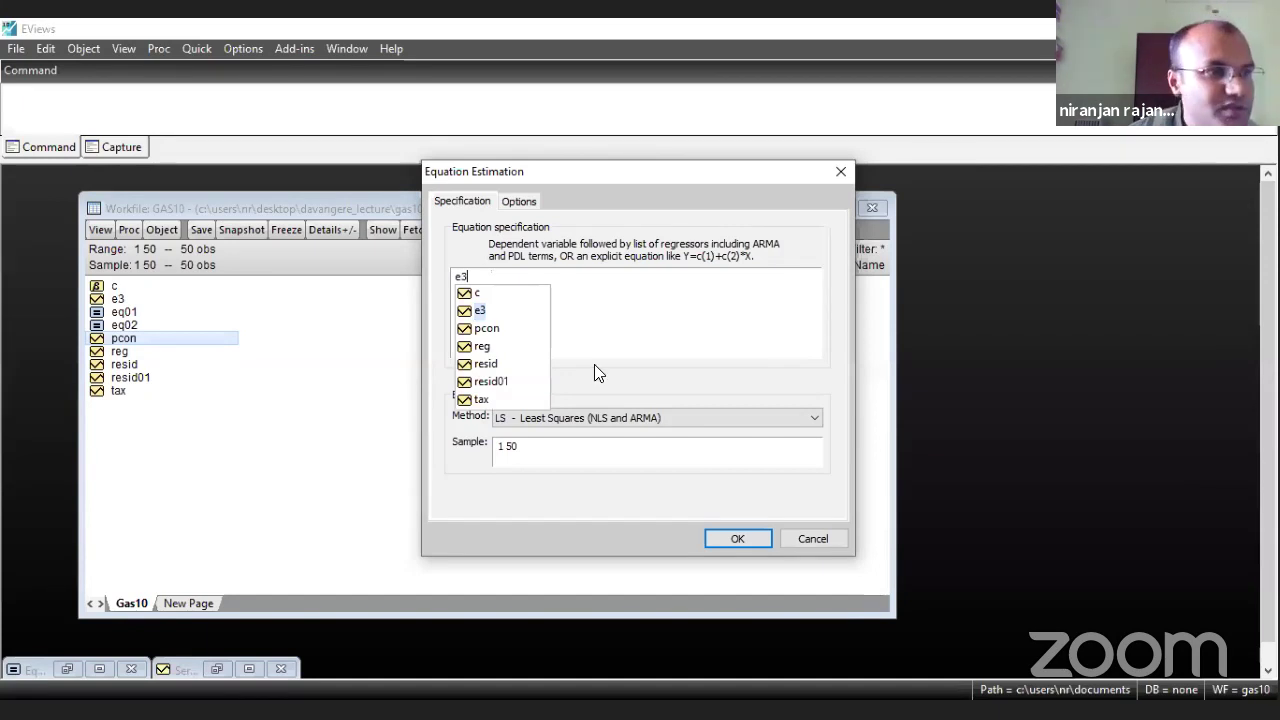
key("Escape")
key("Home")
type("log")
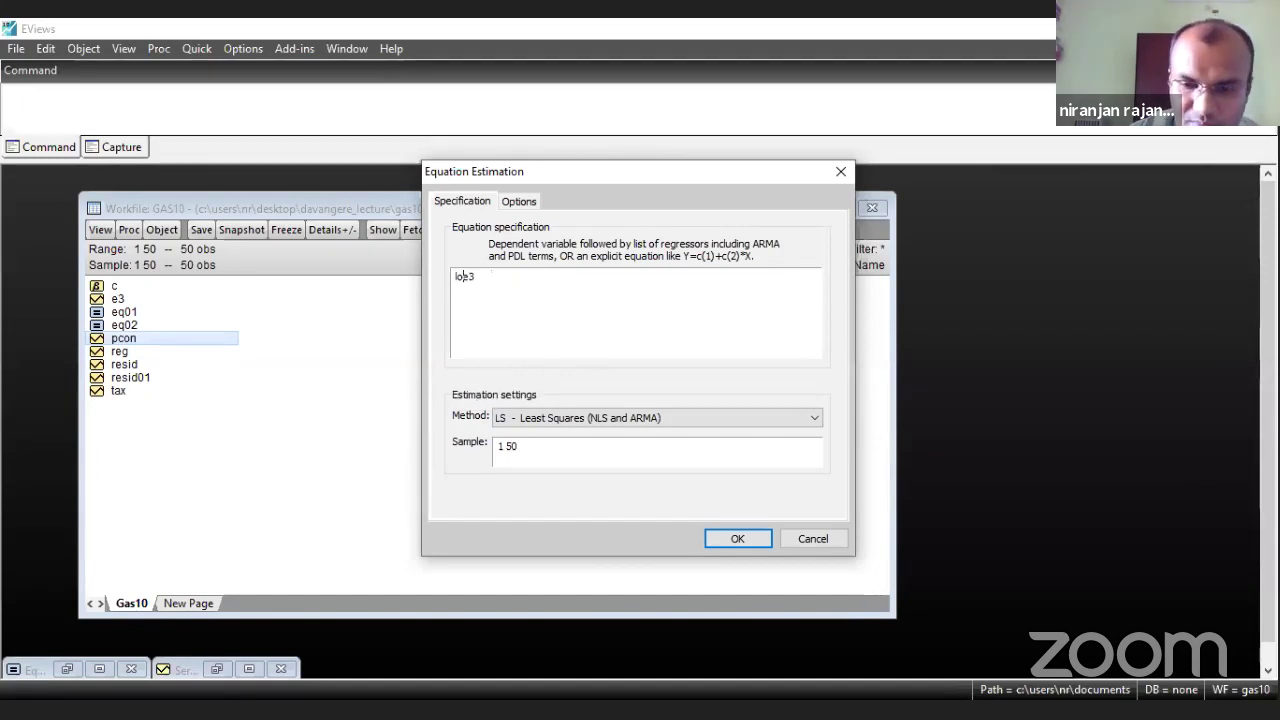
type("(")
key("End")
type("^2")
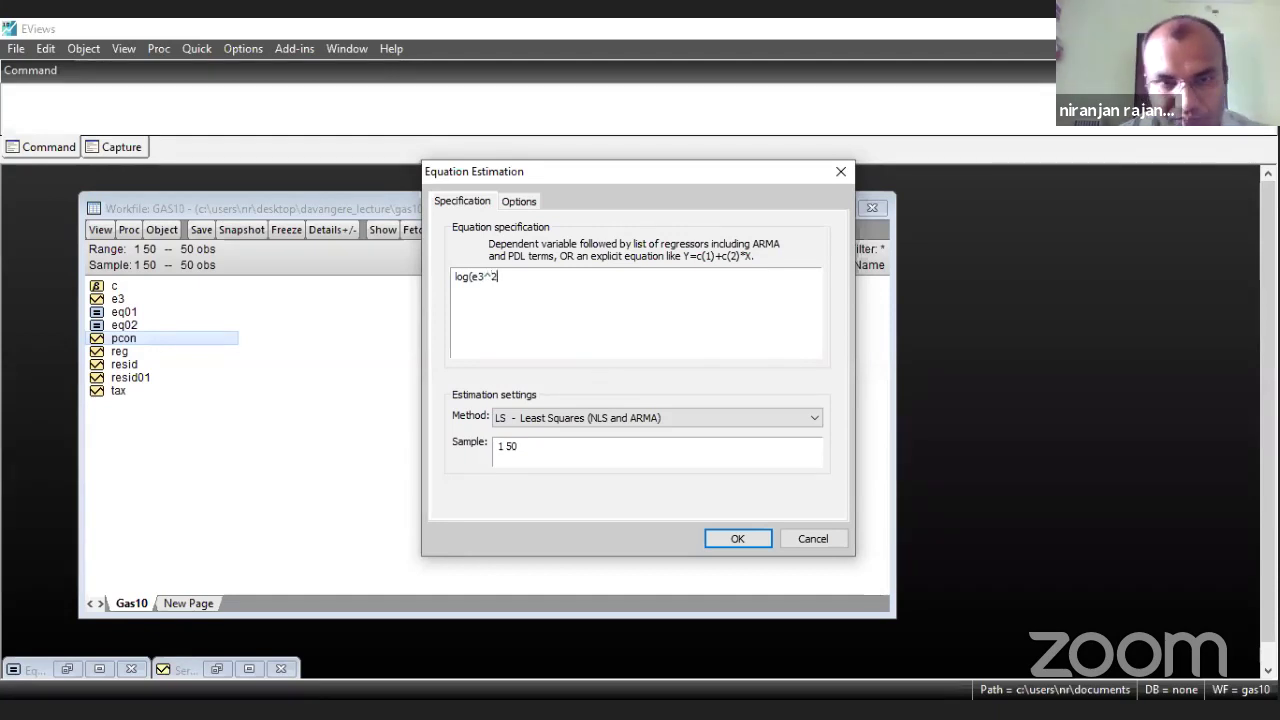
type(")")
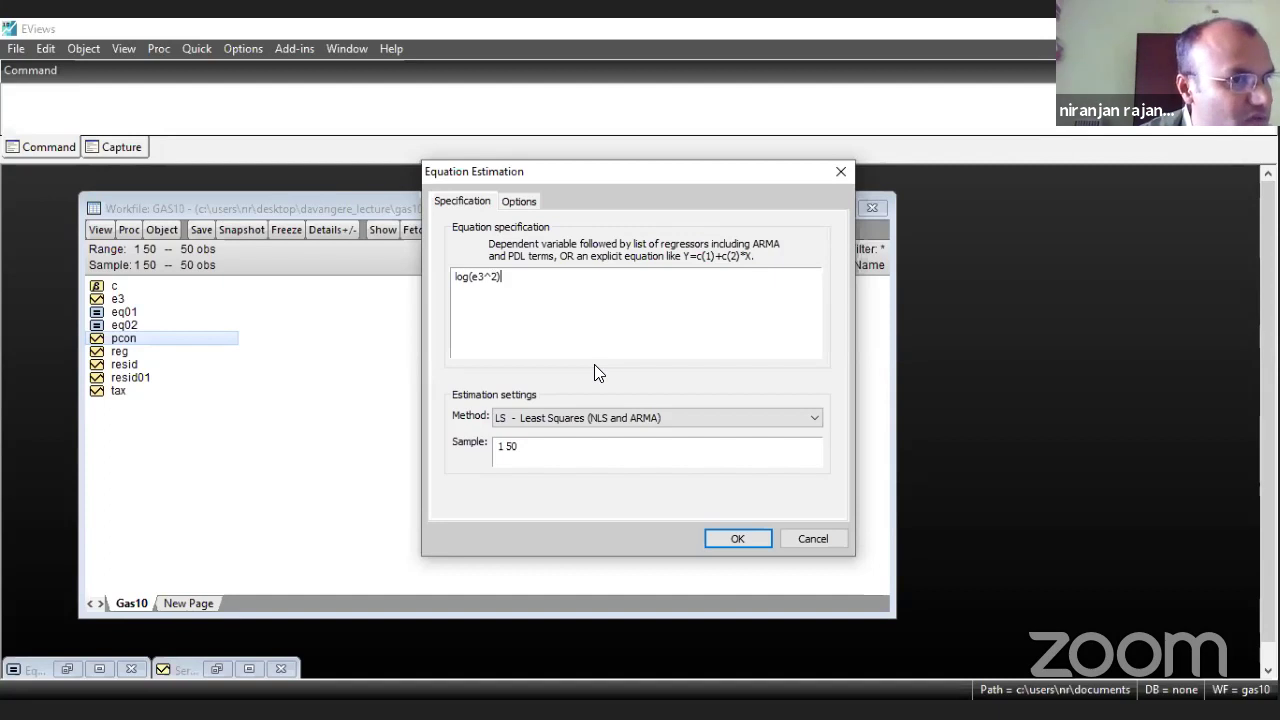
- Add c log(reg) log(tax) as the regressors and estimate the equation by least squares over sample 1 50
type("c")
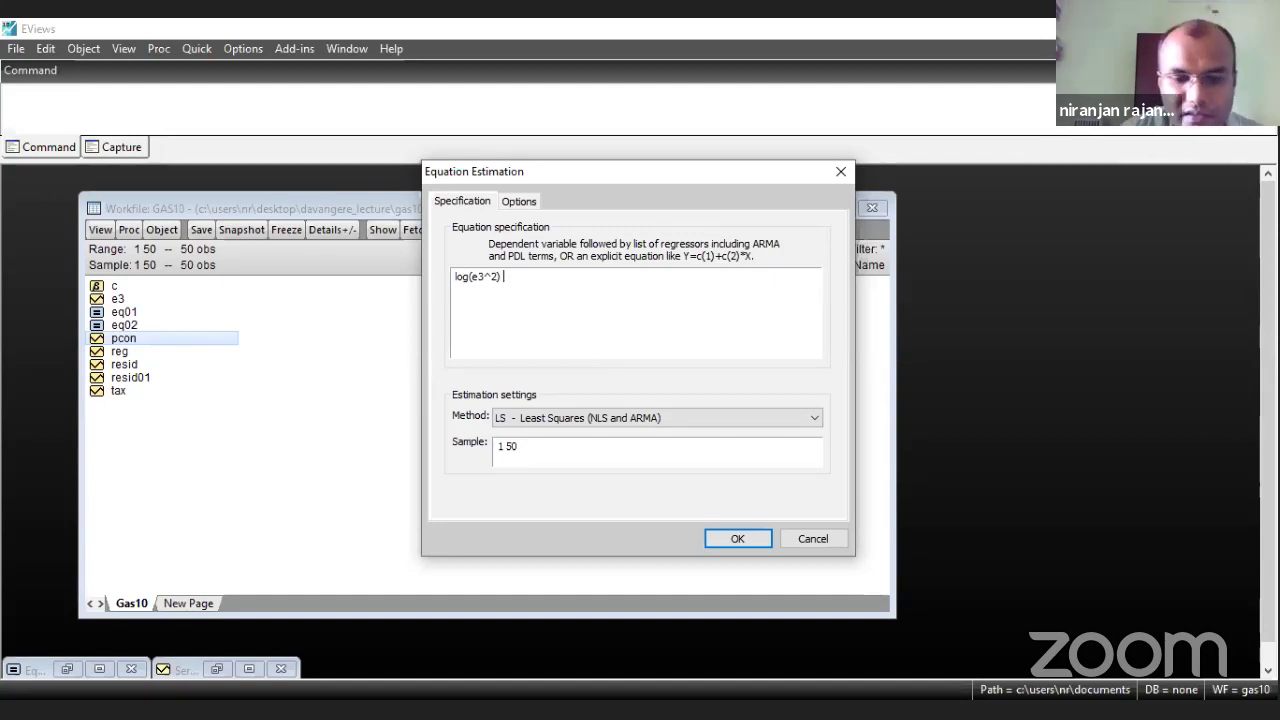
type(" log")
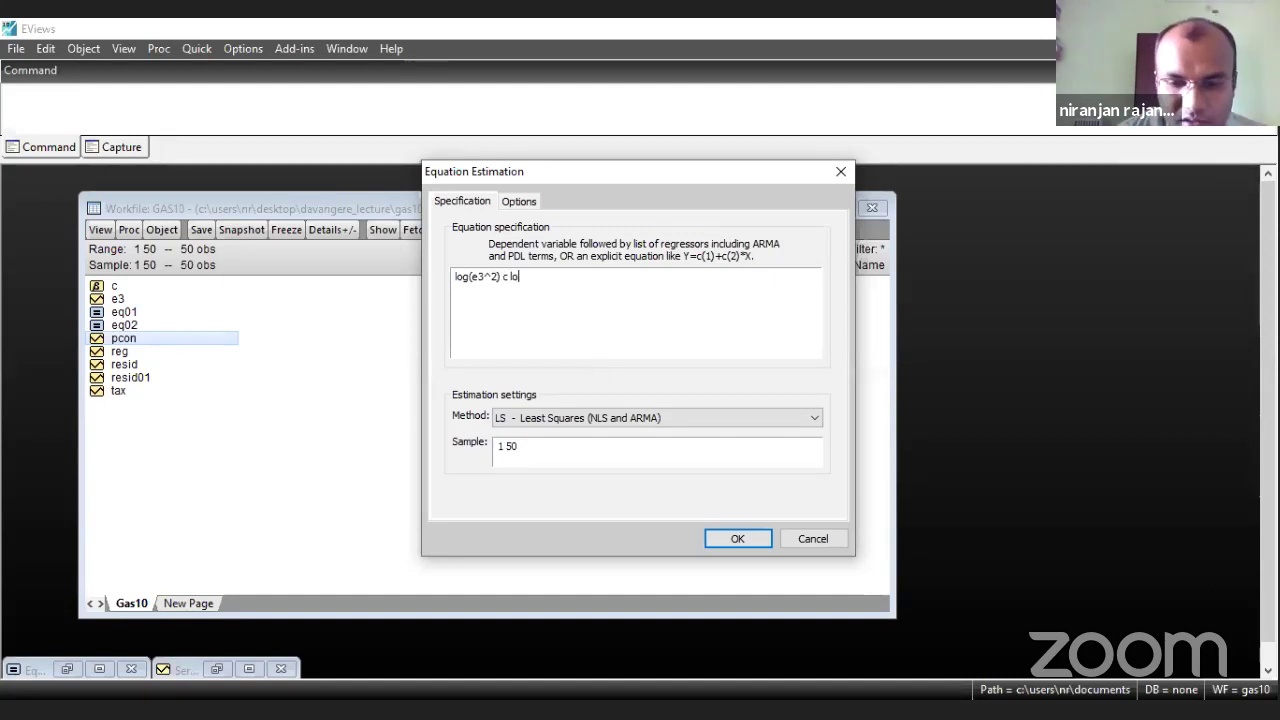
type("(r")
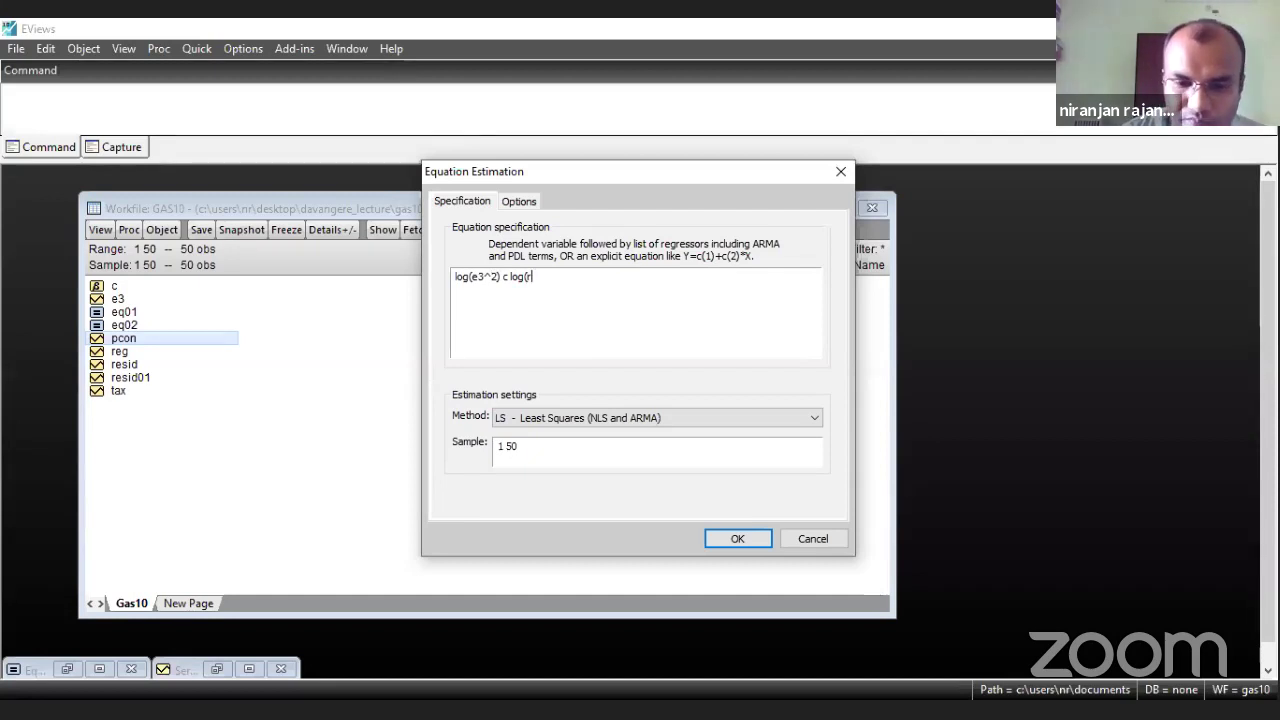
type("eg) log")
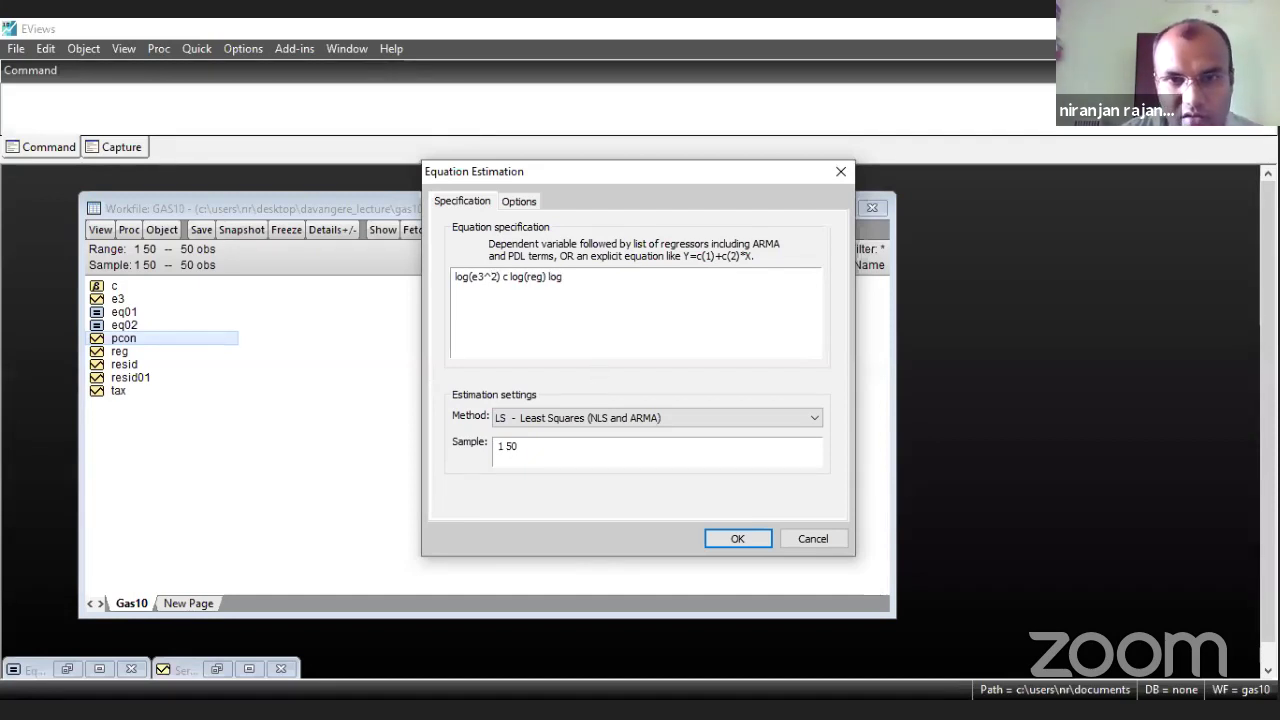
type("(tax)")
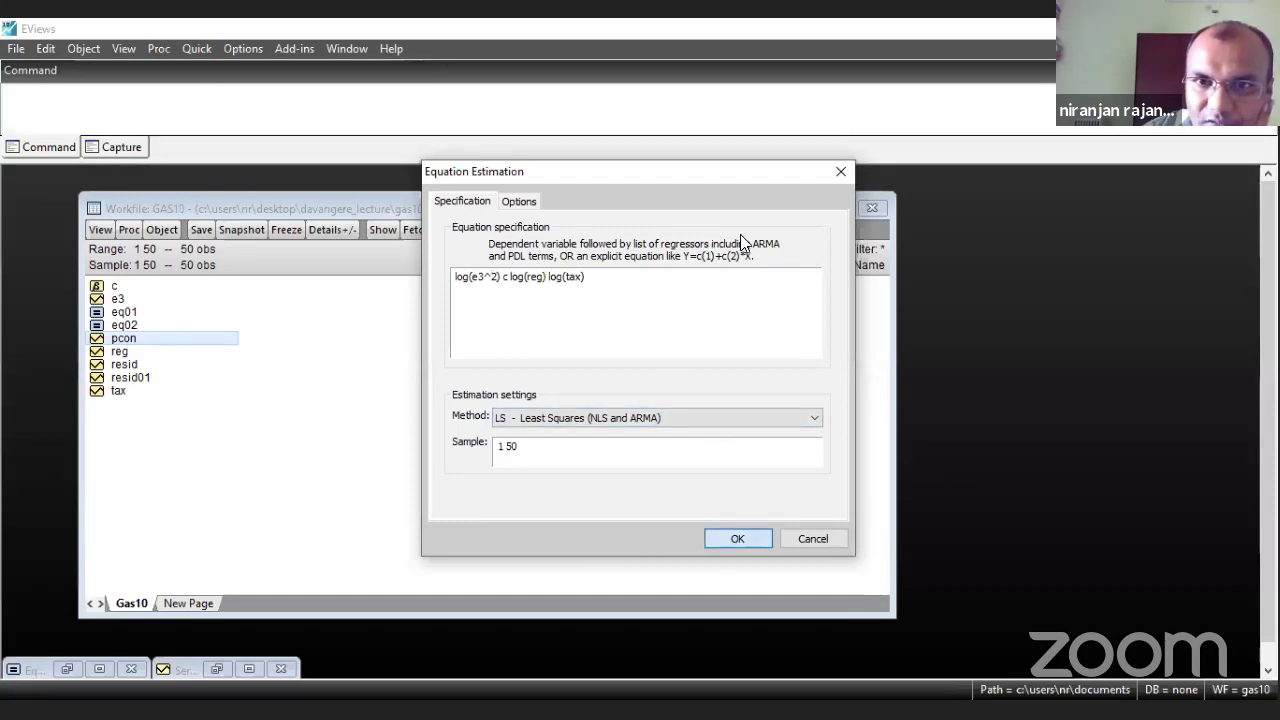
key("Return")
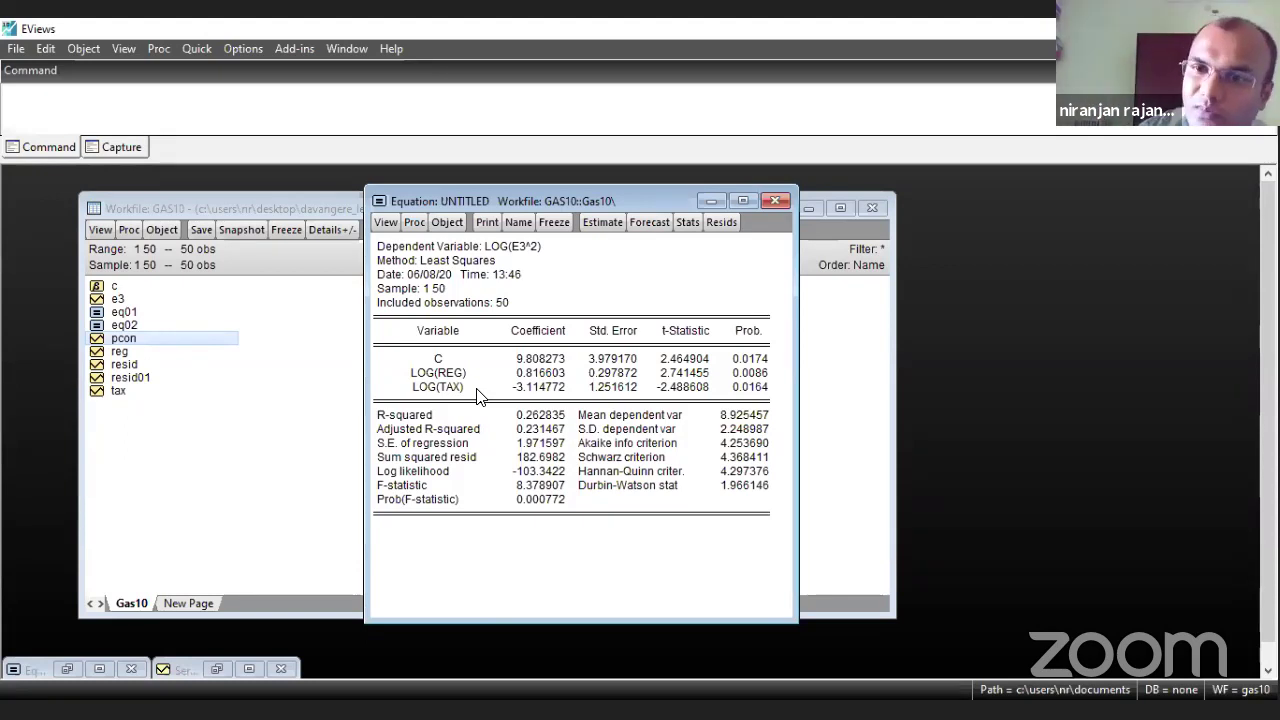
- Examine the dependent variable, the LOG(REG) and LOG(TAX) terms and their p-values in the regression output
left_click(503, 252)
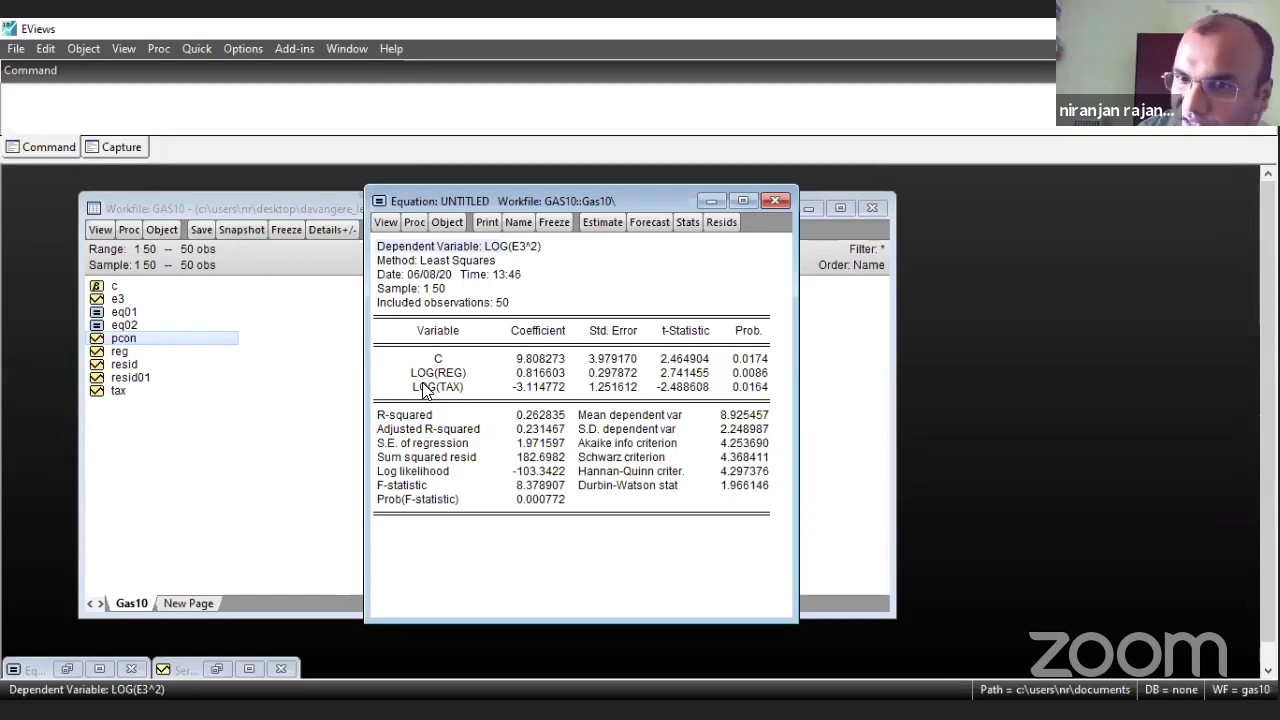
left_click(465, 376)
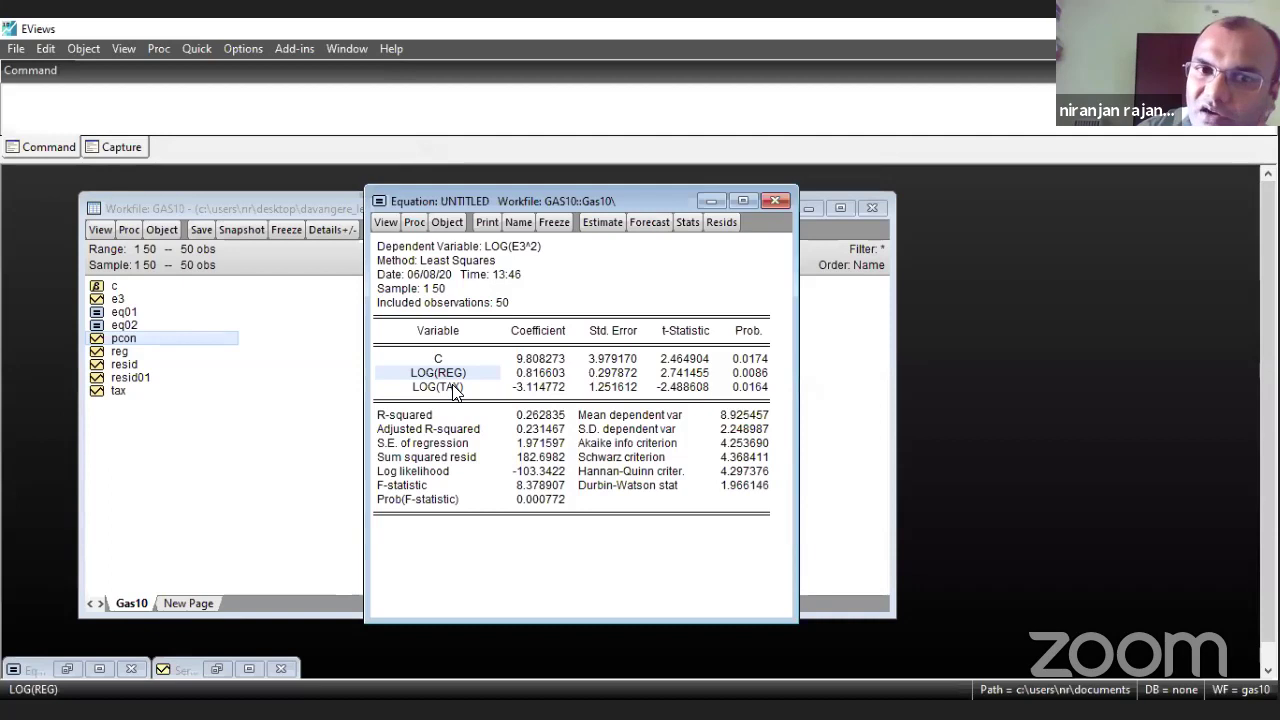
left_click(452, 389)
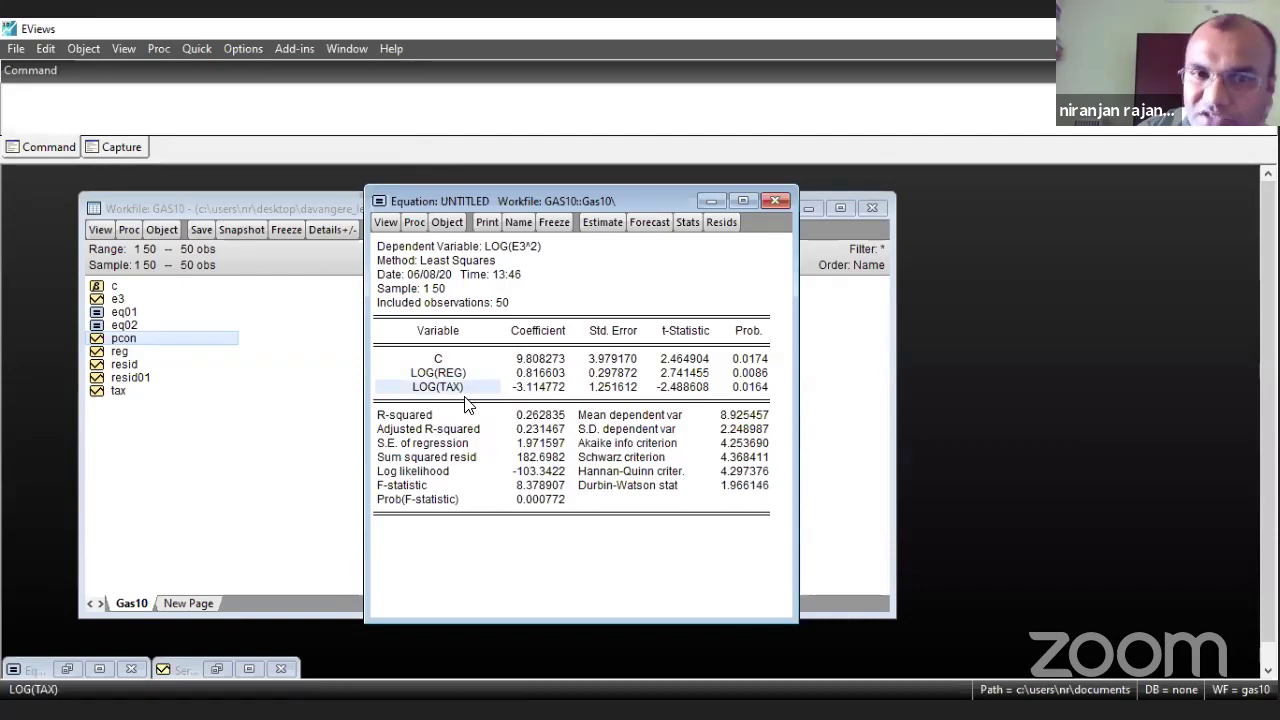
left_click(759, 372)
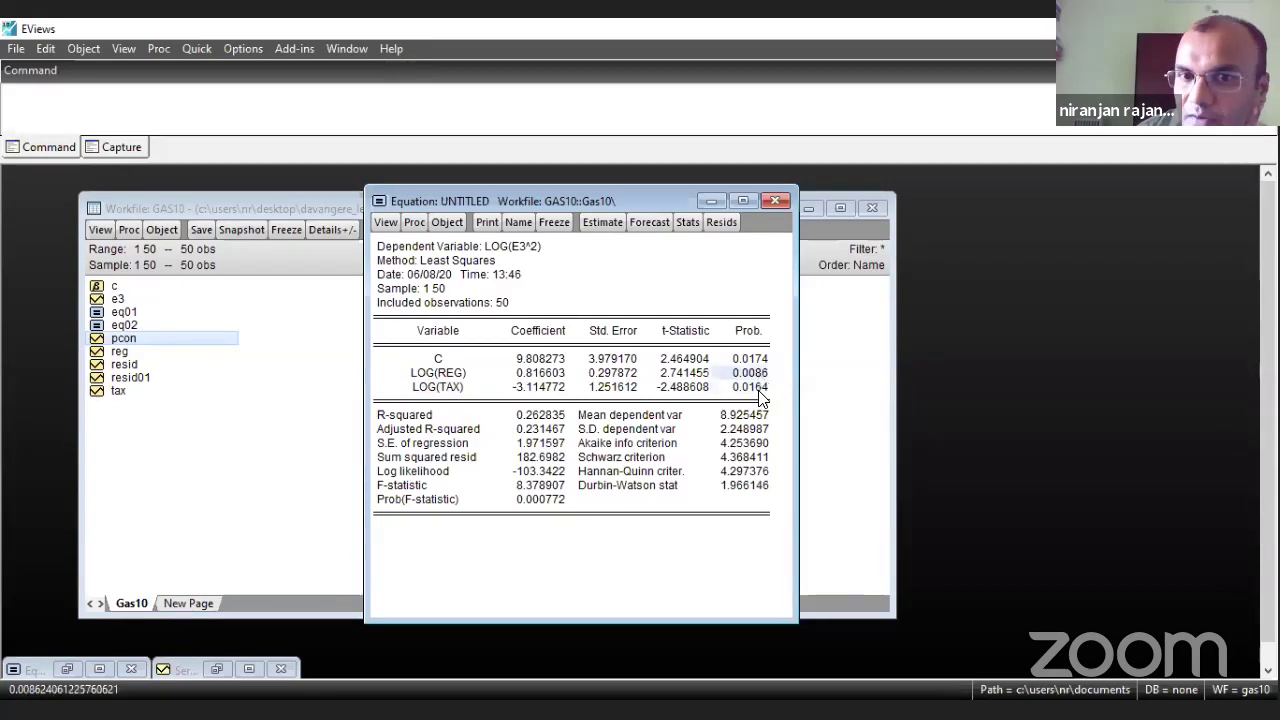
left_click(757, 388)
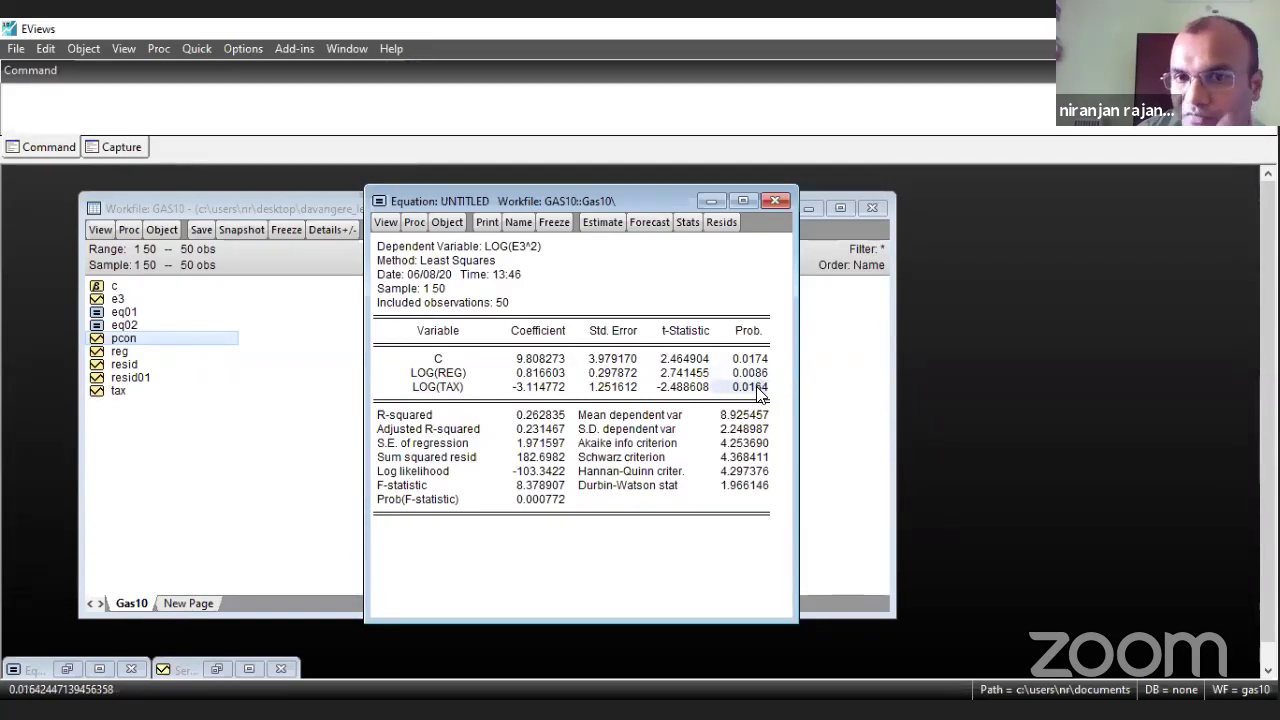
left_click(760, 373)
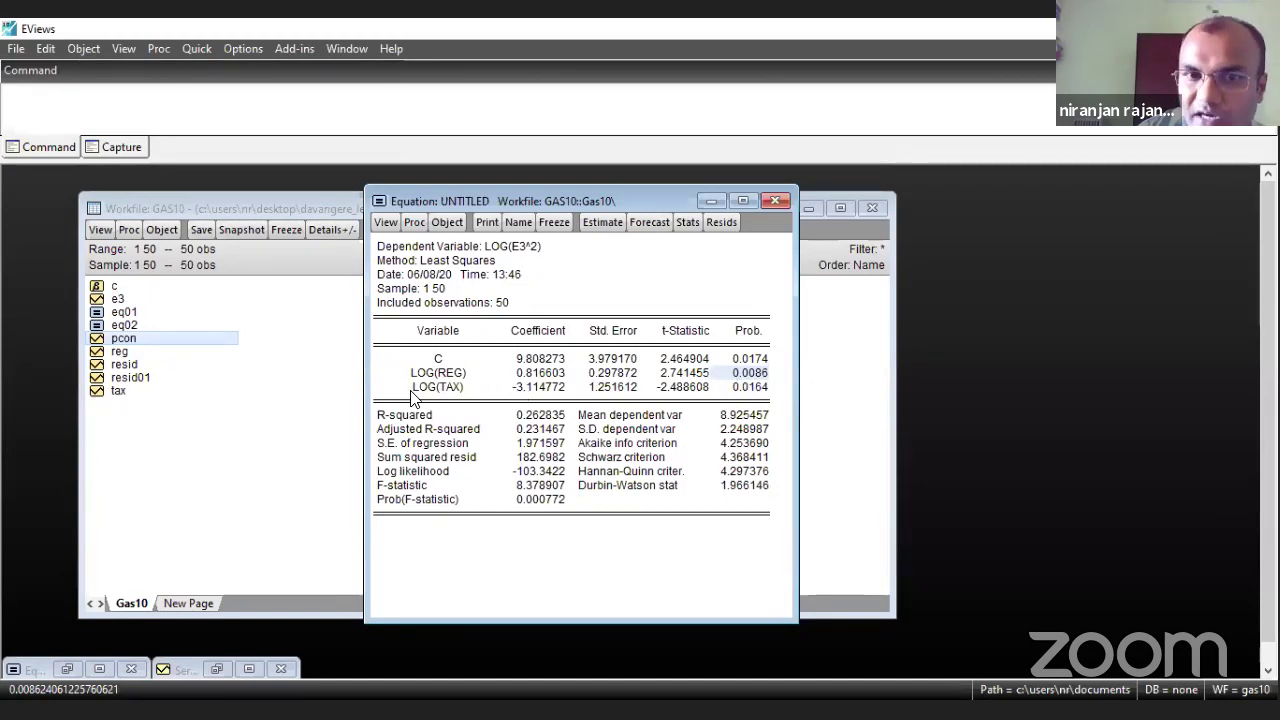
key("Down")
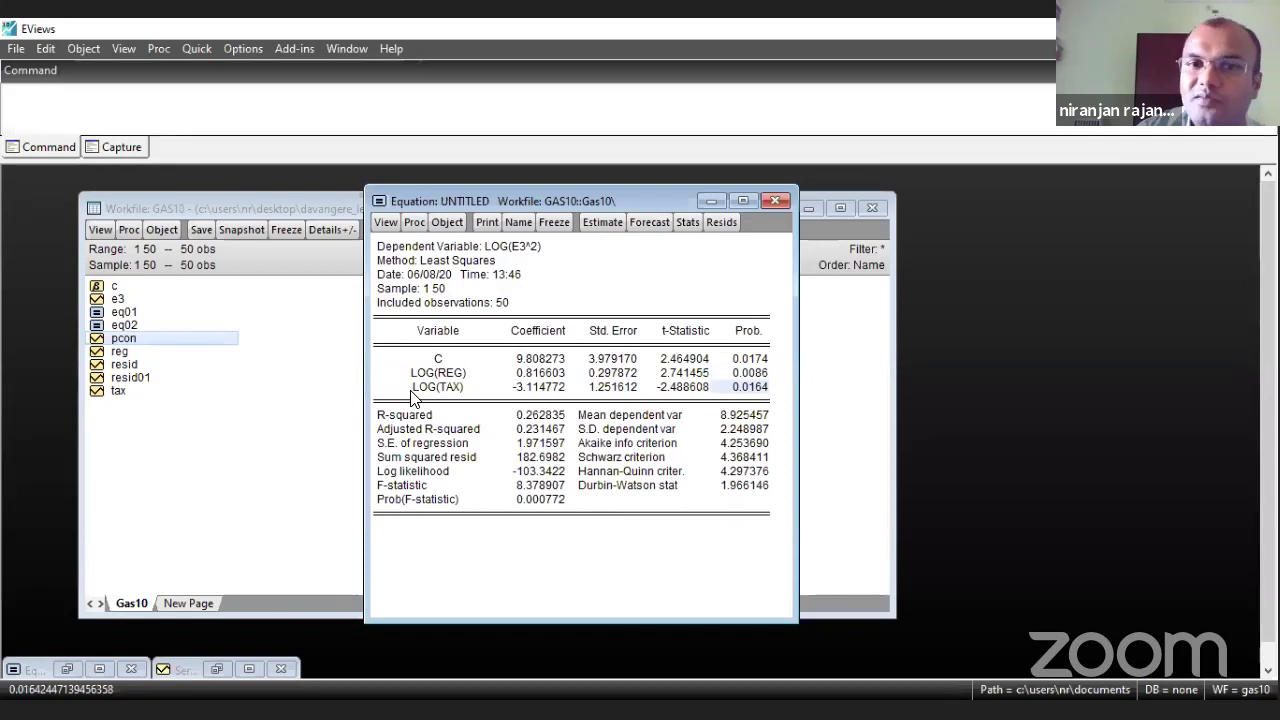